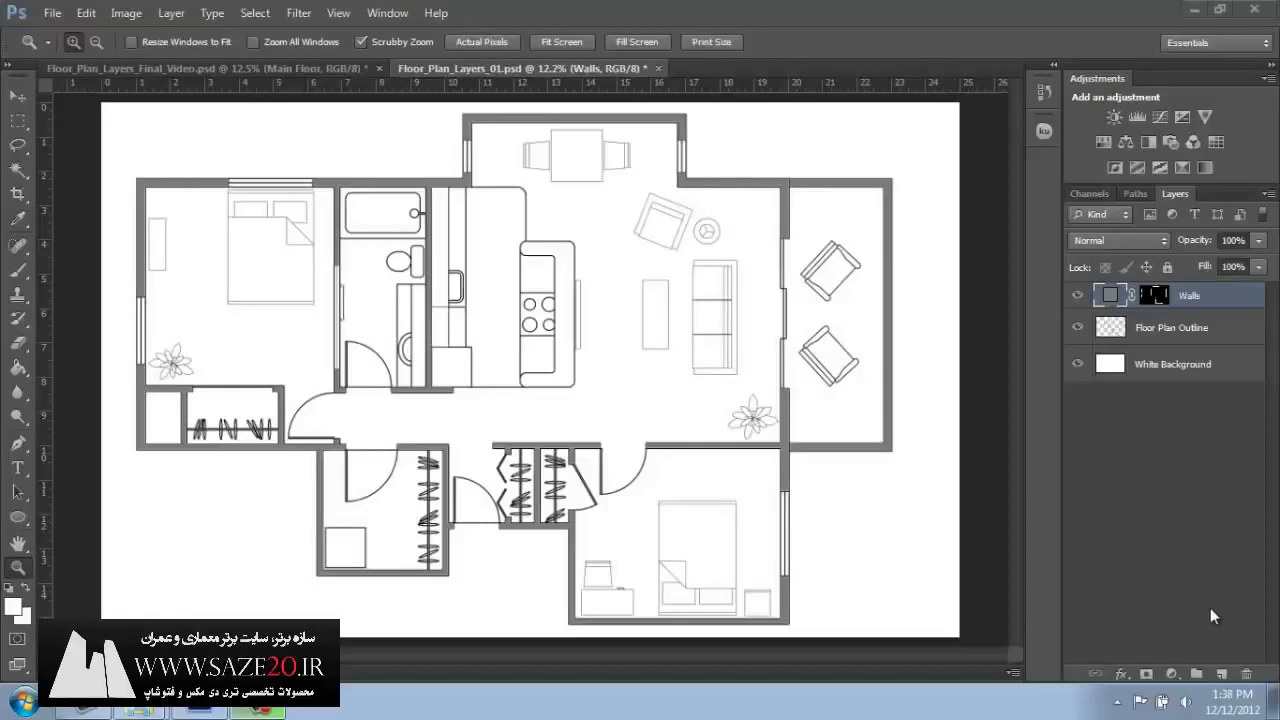
- Open the Wood01 image from the Textures folder
click(86, 14)
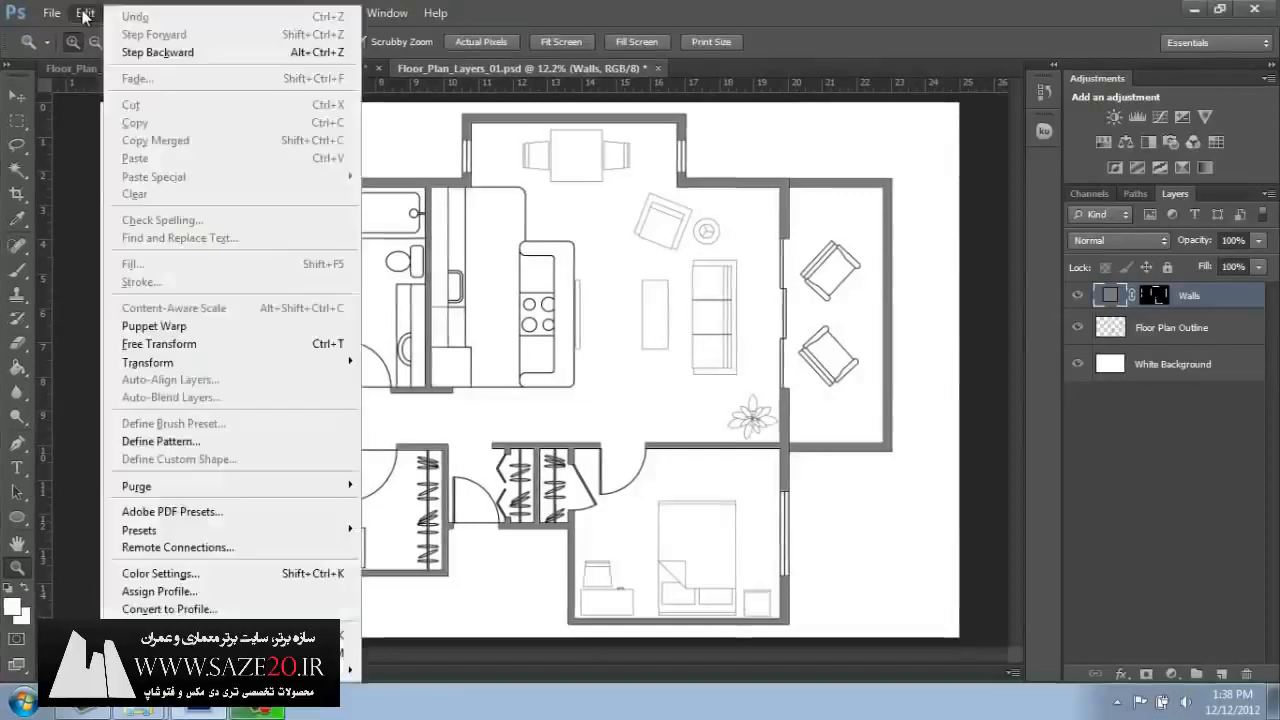
mouse_move(50, 13)
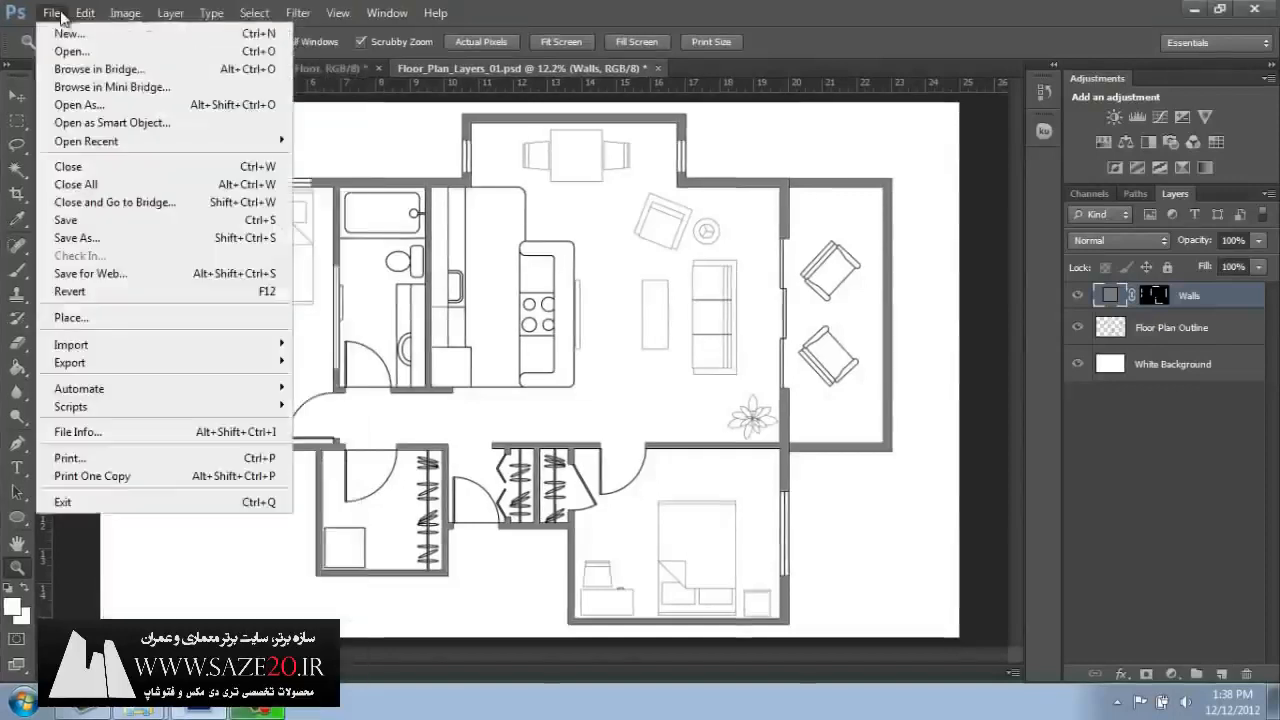
click(62, 52)
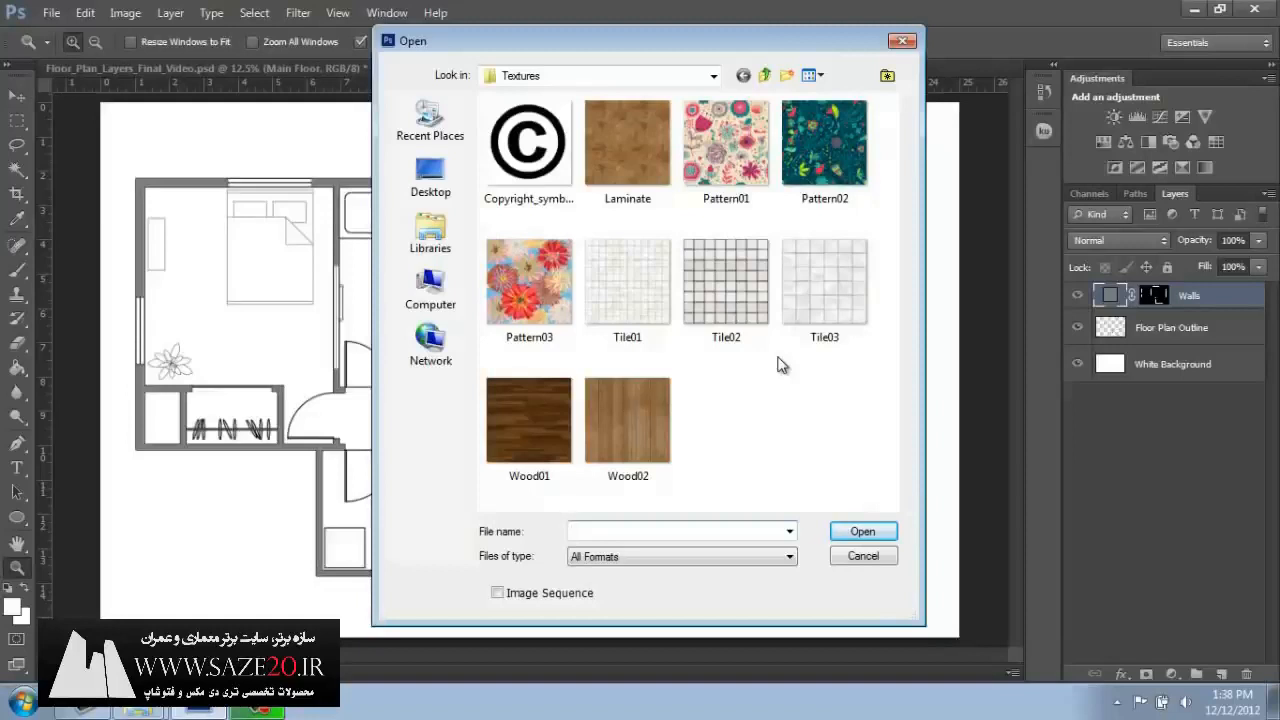
click(526, 403)
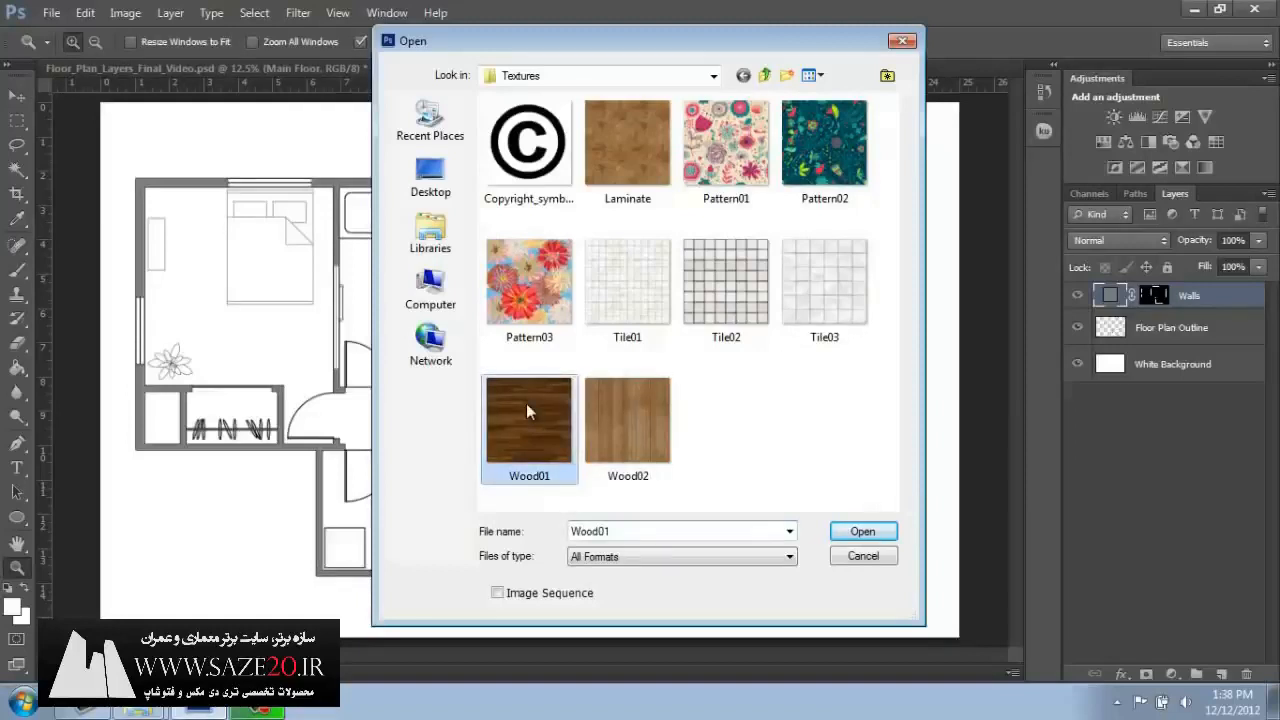
click(884, 535)
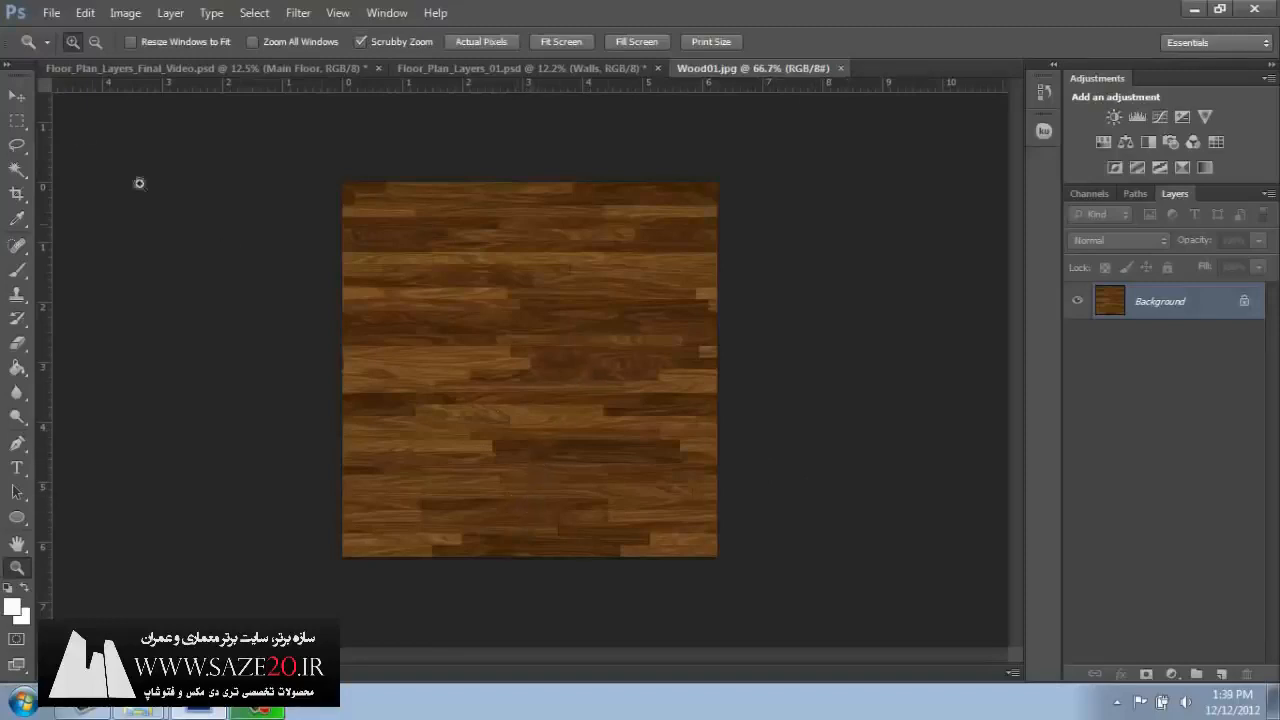
- Define the wood texture as a pattern named Wood01.jpg
click(84, 13)
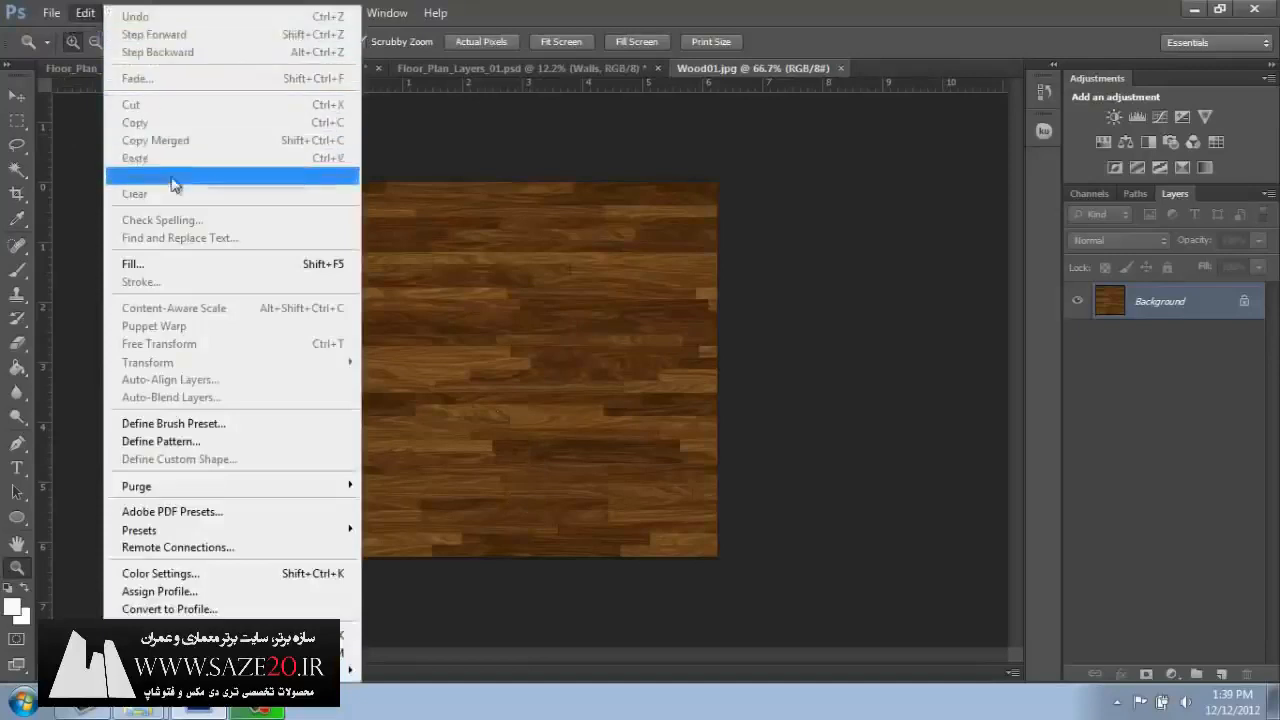
click(186, 443)
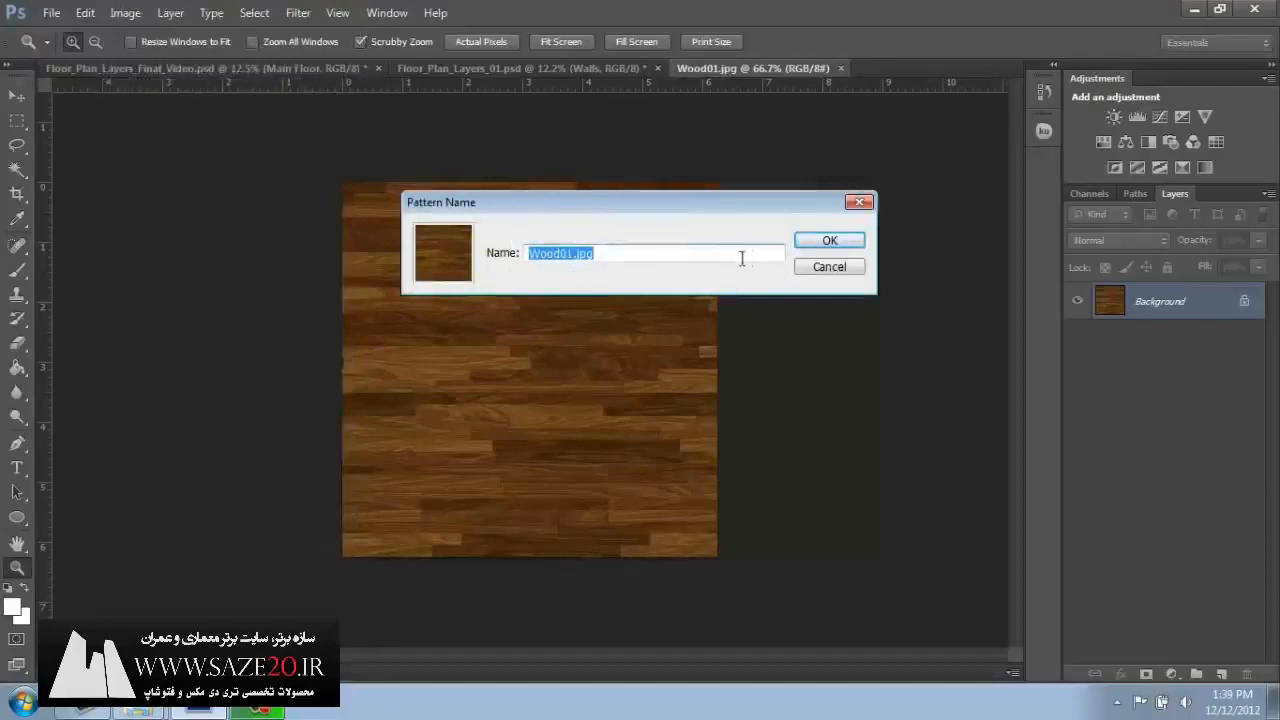
click(833, 242)
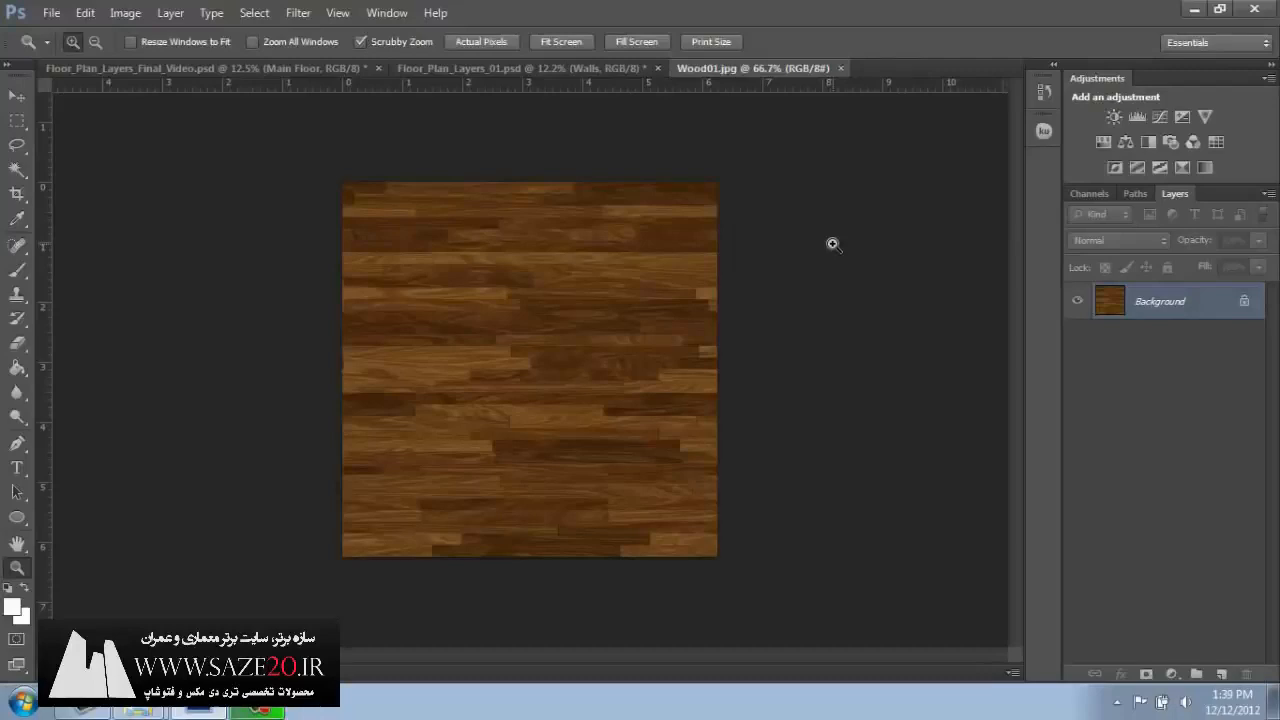
- In Floor_Plan_Layers_01.psd, select the bedroom, hallway, living-area and closet floors with the Magic Wand on the Floor Plan Outline layer
click(449, 67)
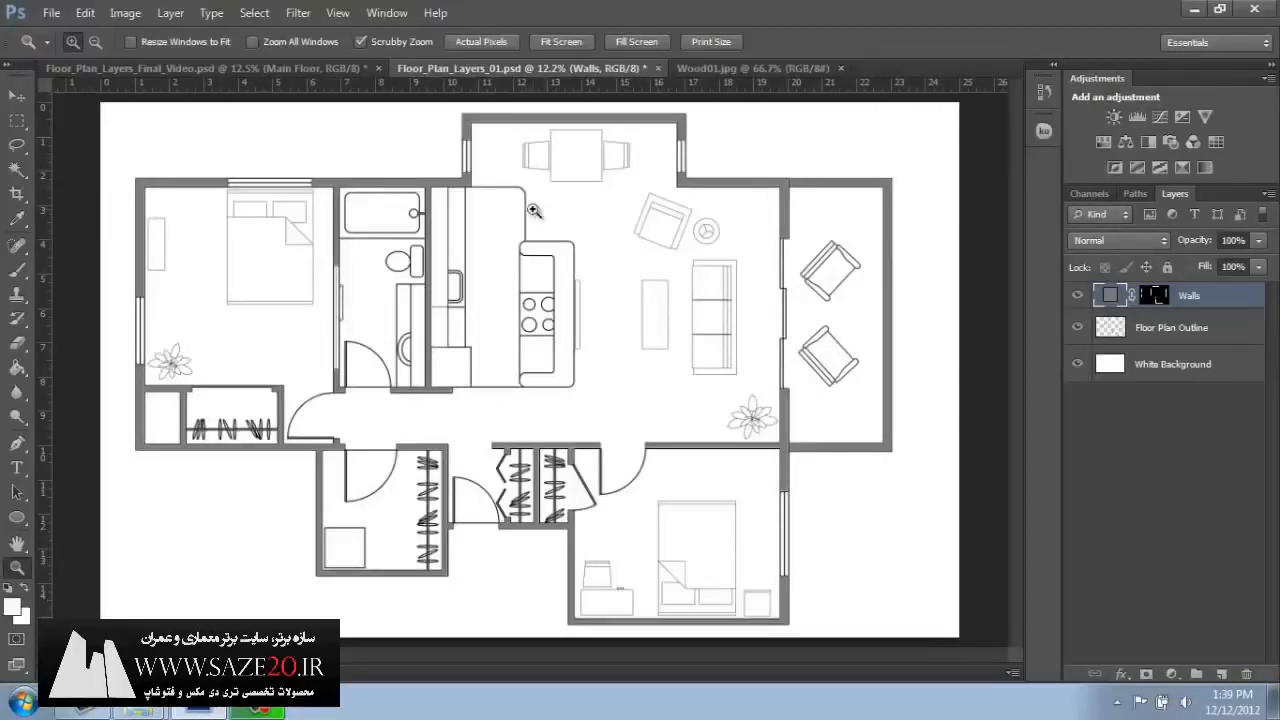
click(1208, 330)
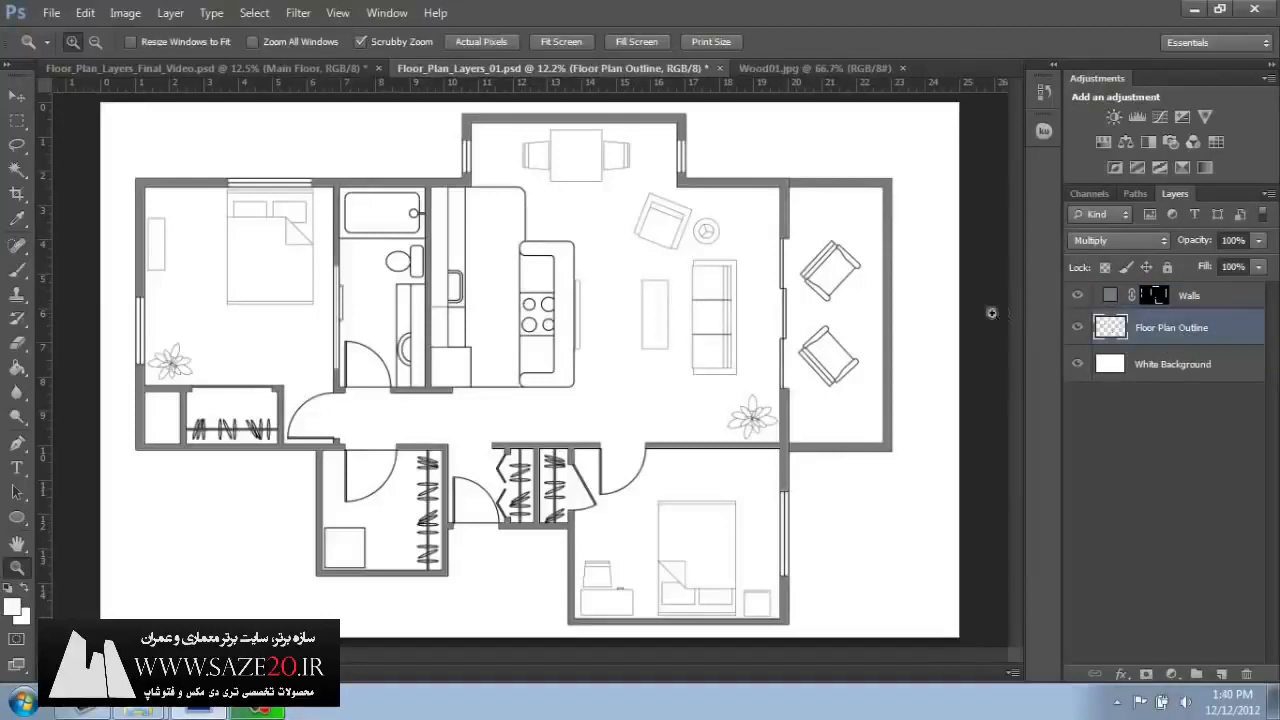
click(17, 170)
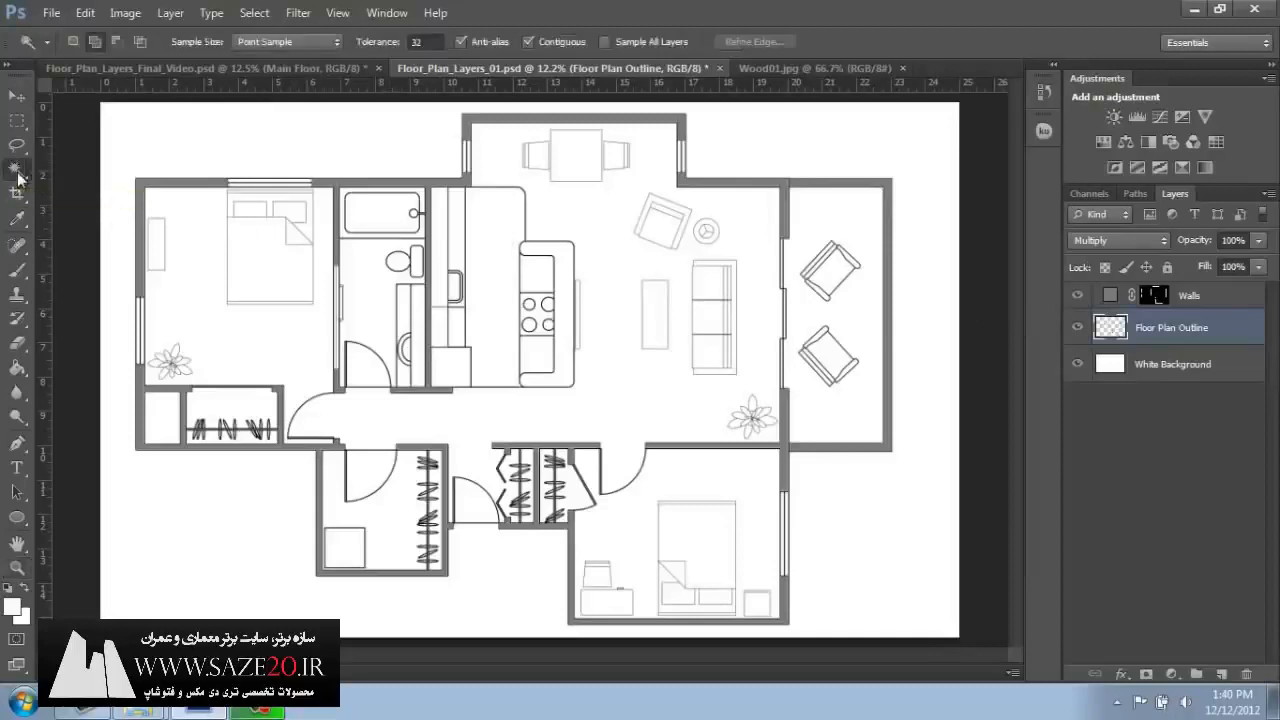
click(204, 326)
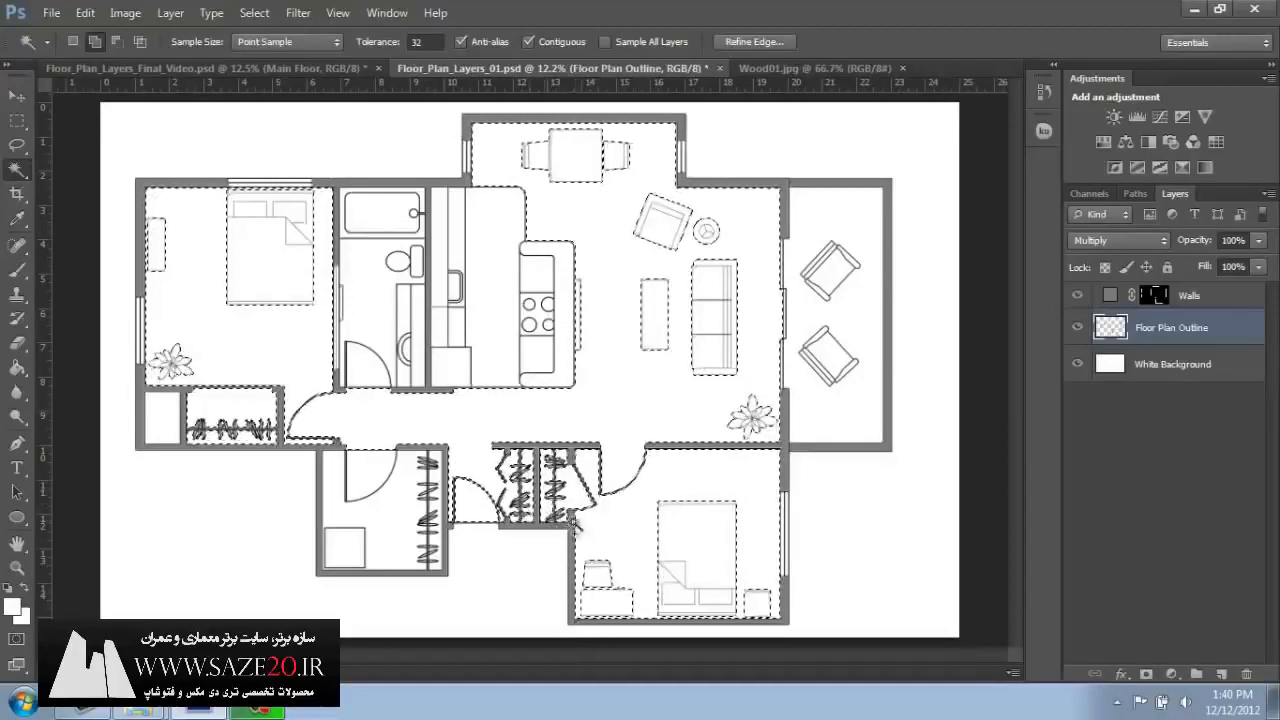
- Add a pattern fill layer with the dark wood pattern over the selected floors
click(1173, 678)
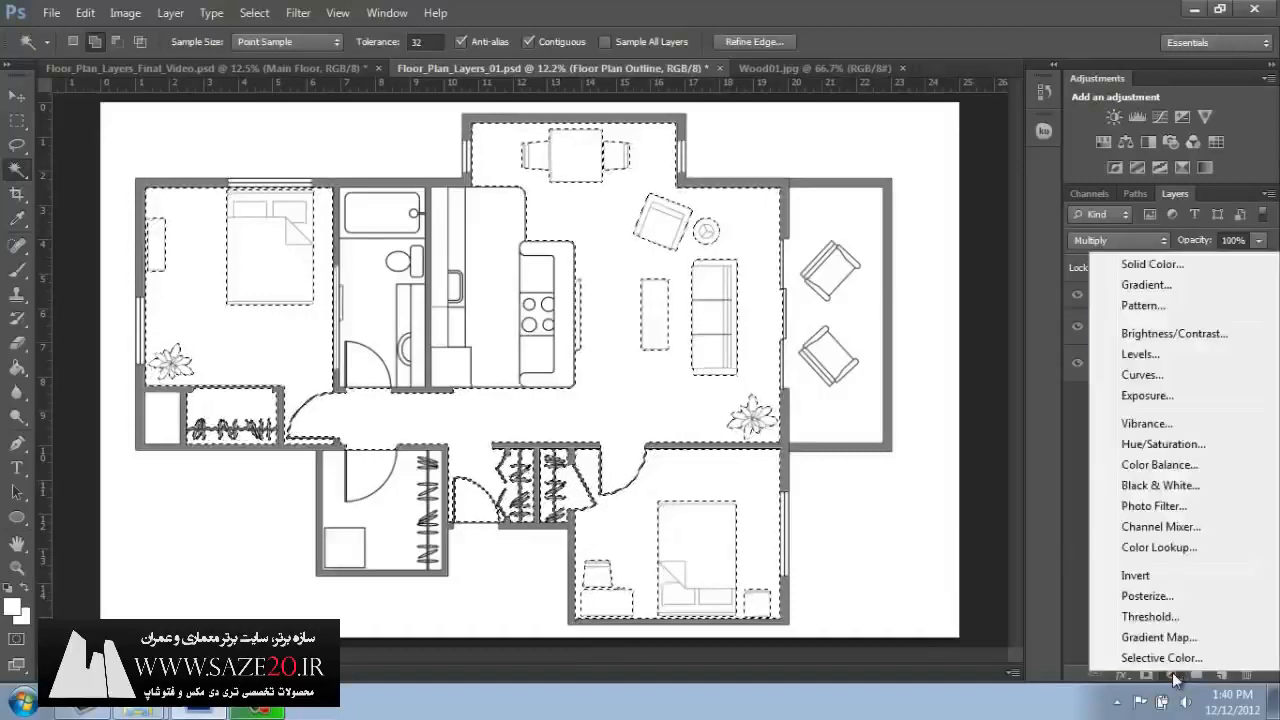
click(1147, 306)
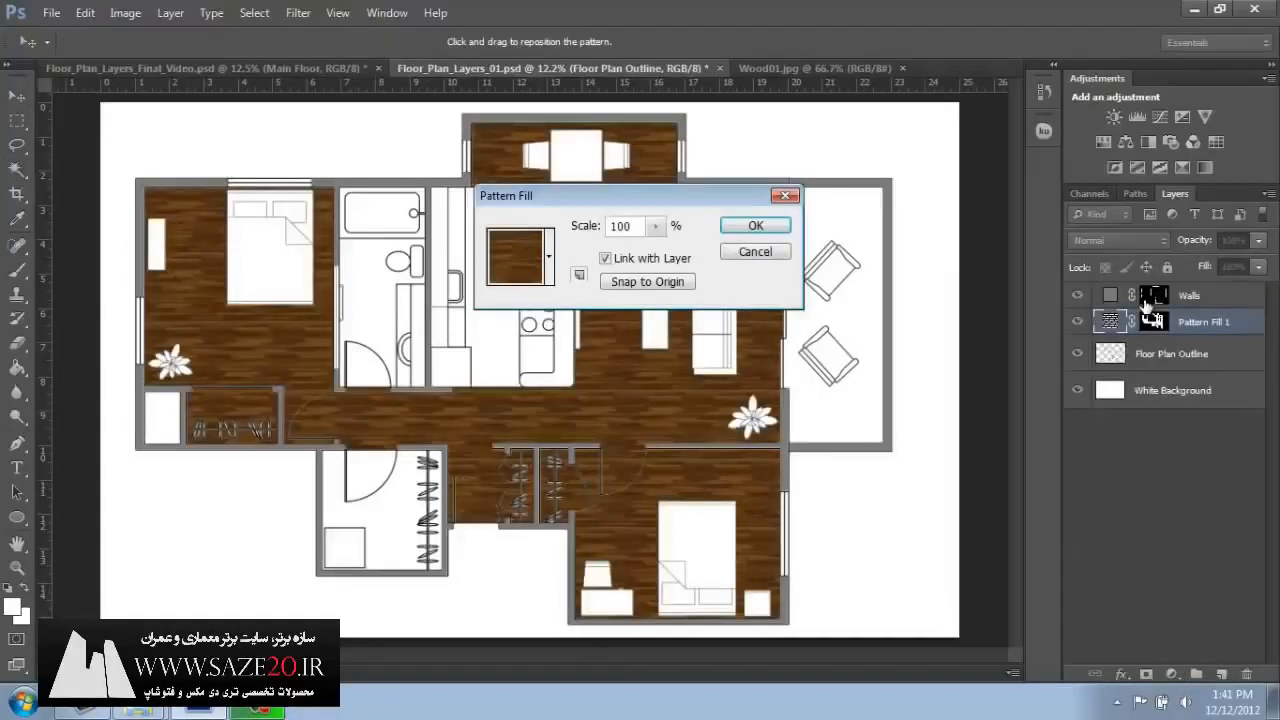
drag(688, 196, 965, 108)
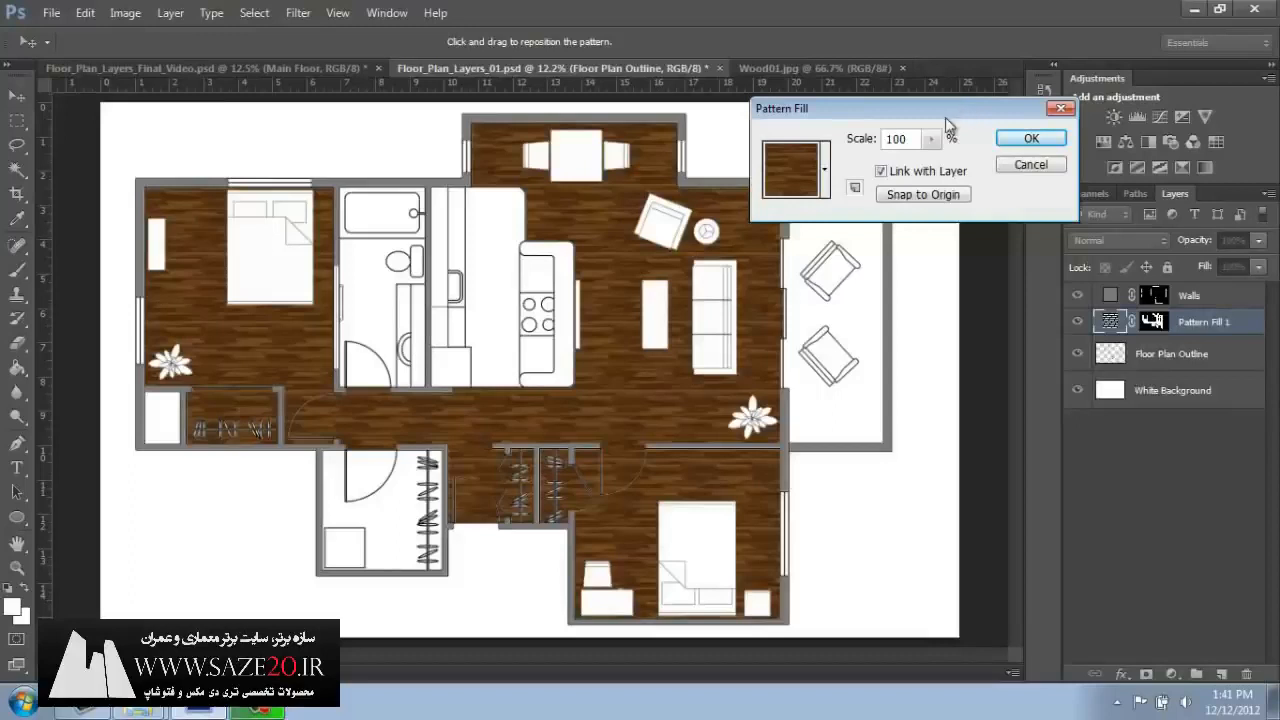
- Try Pattern01.jpg, Pattern02.jpg, a grey tile and a coloured stripe pattern in the fill, and return to the dark wood pattern
click(826, 196)
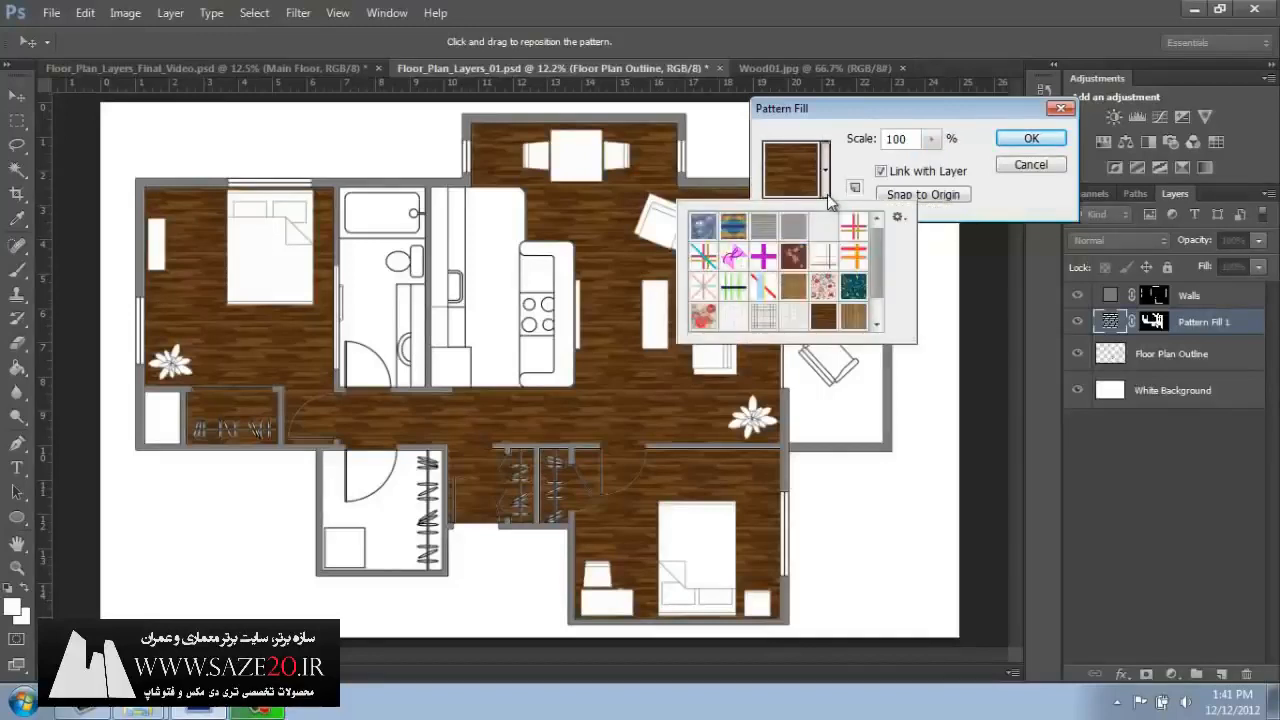
click(823, 288)
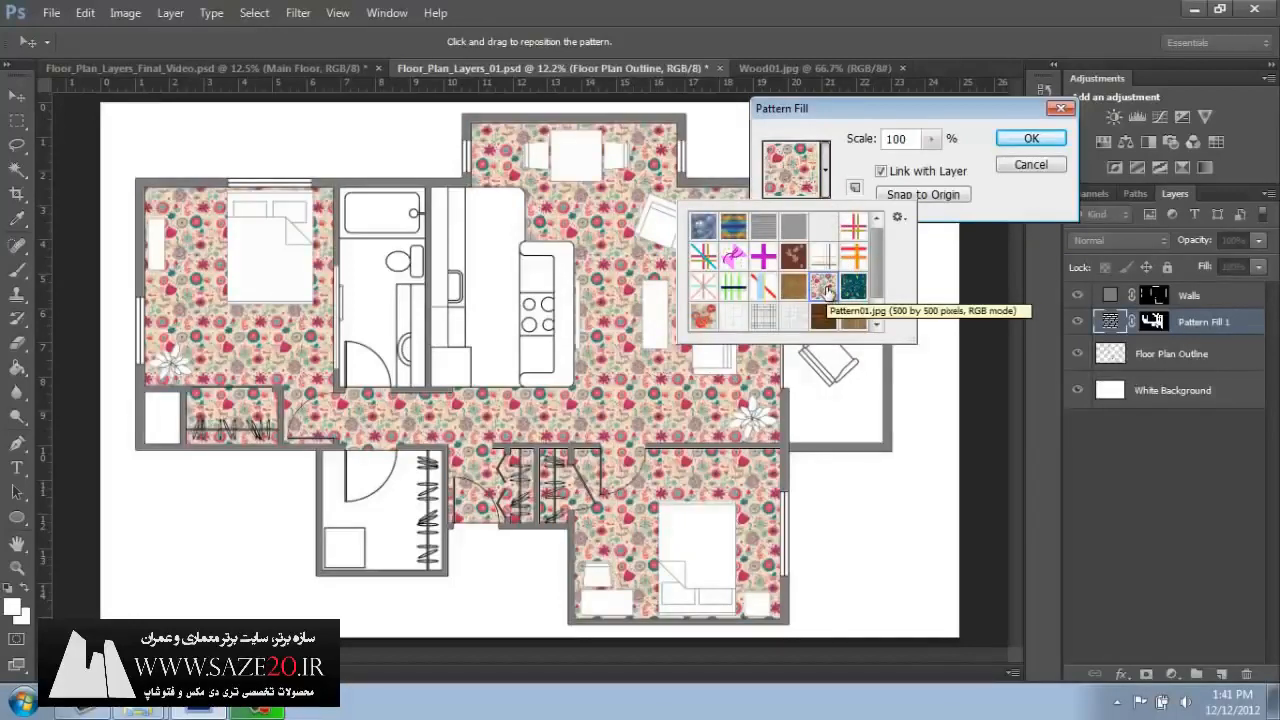
click(853, 288)
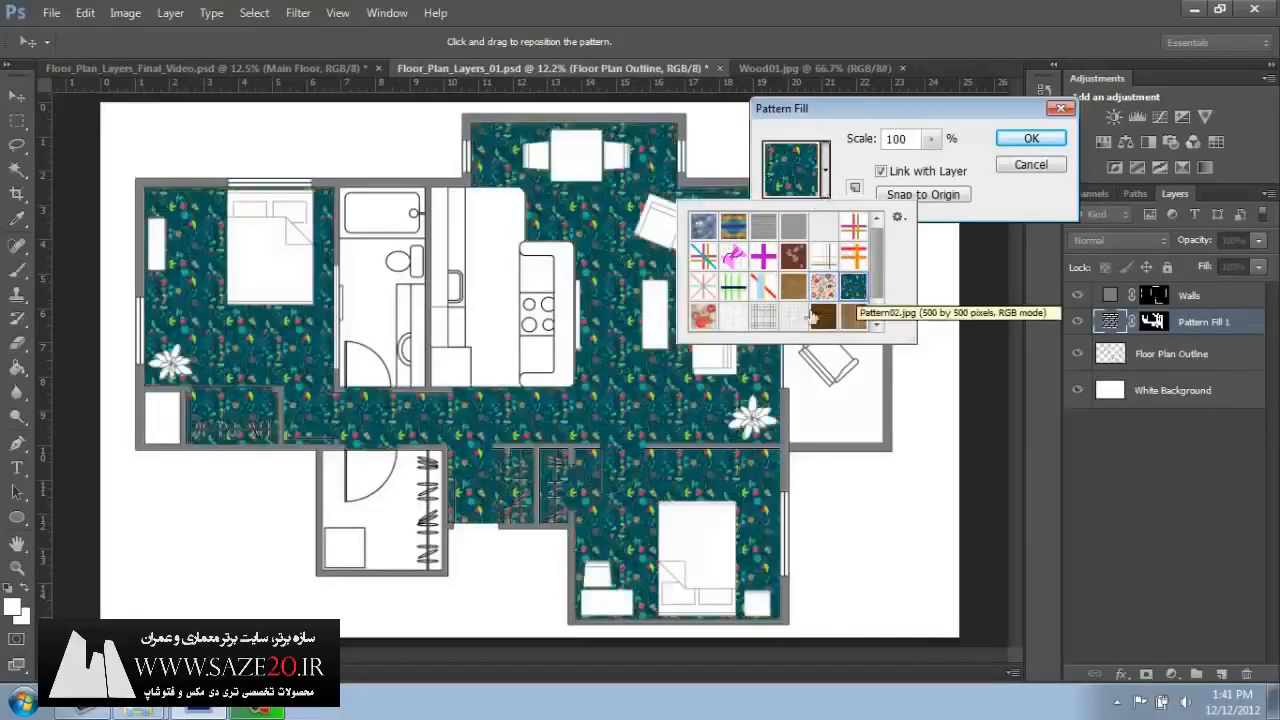
click(763, 318)
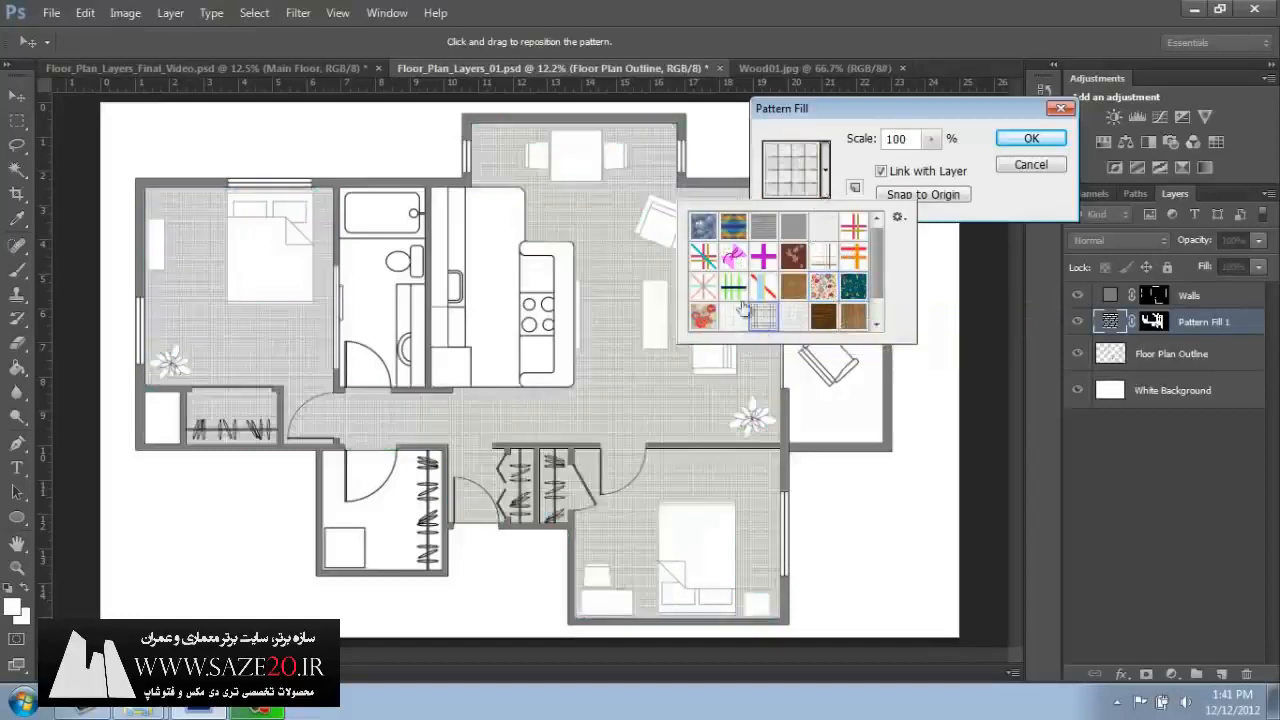
click(703, 259)
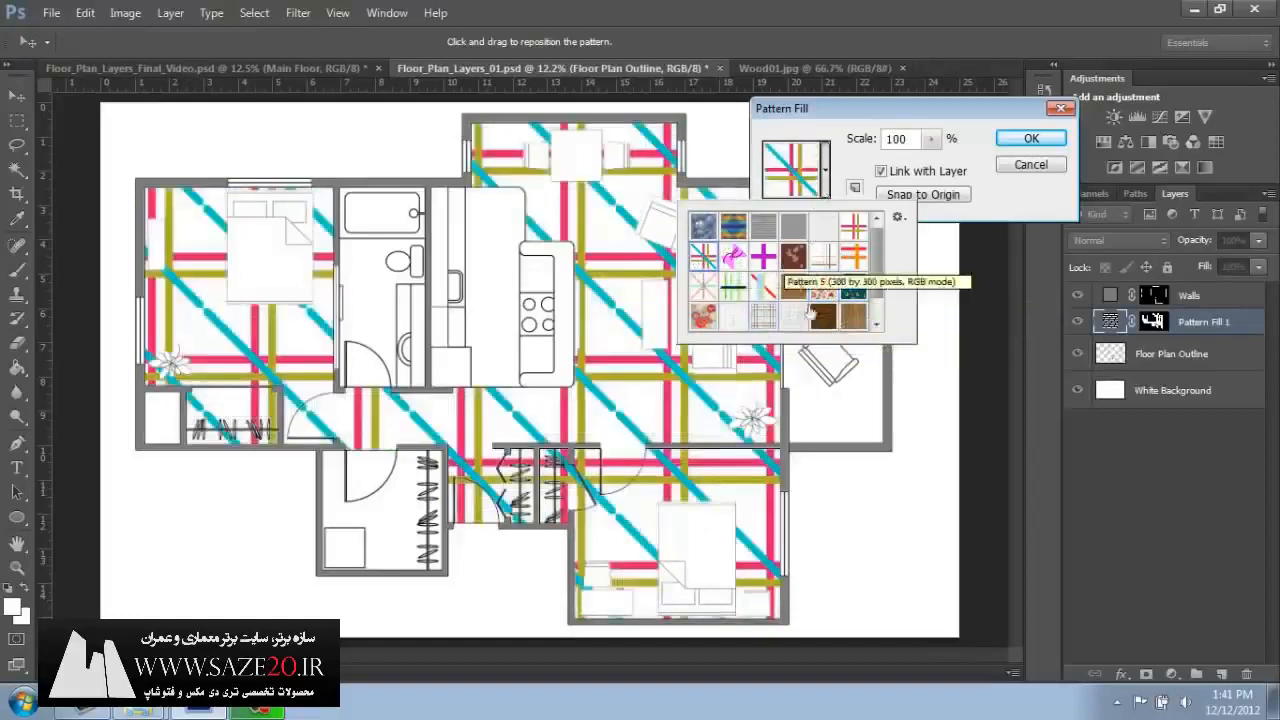
click(823, 318)
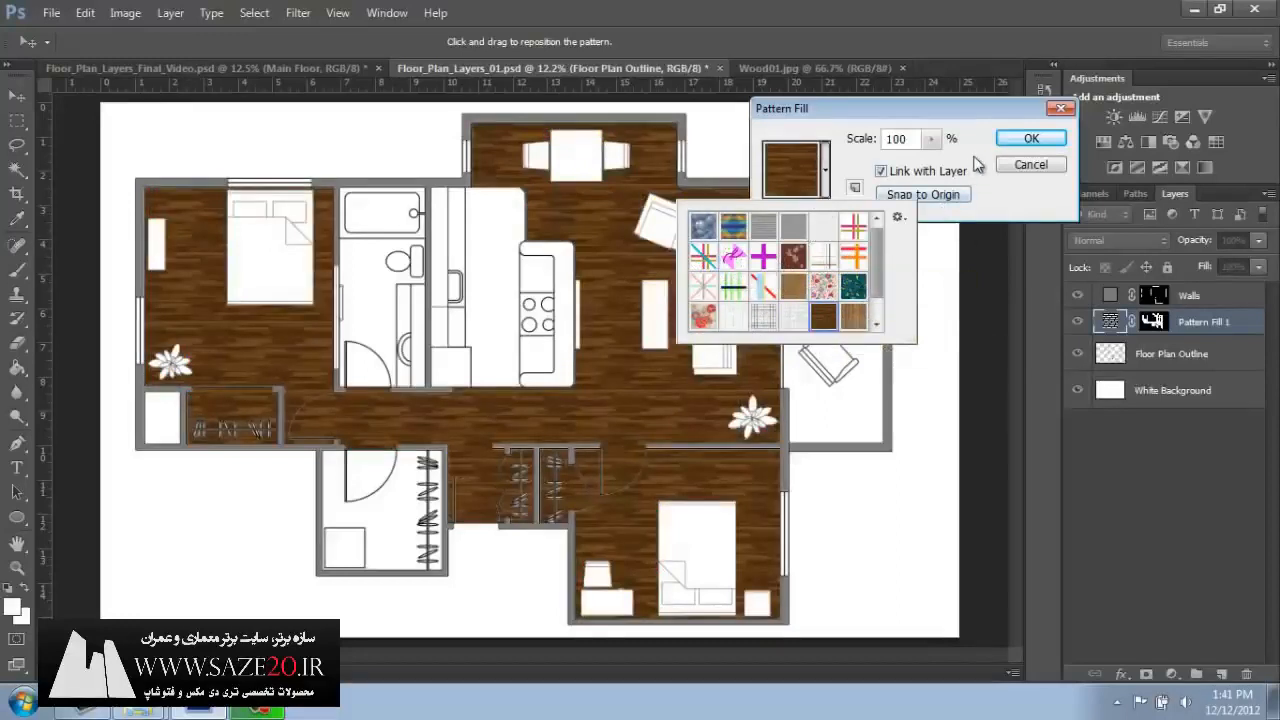
click(976, 162)
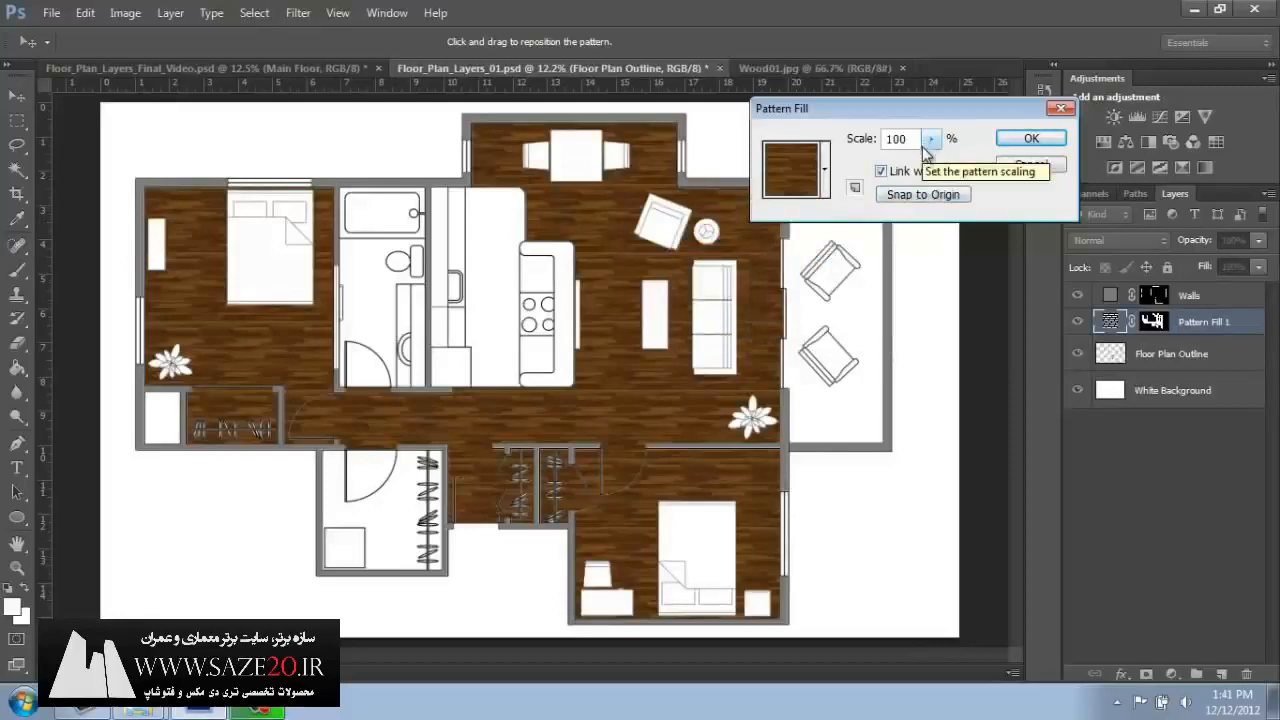
- Try pattern scales of 30%, 200% and 1% on the wood fill
click(840, 148)
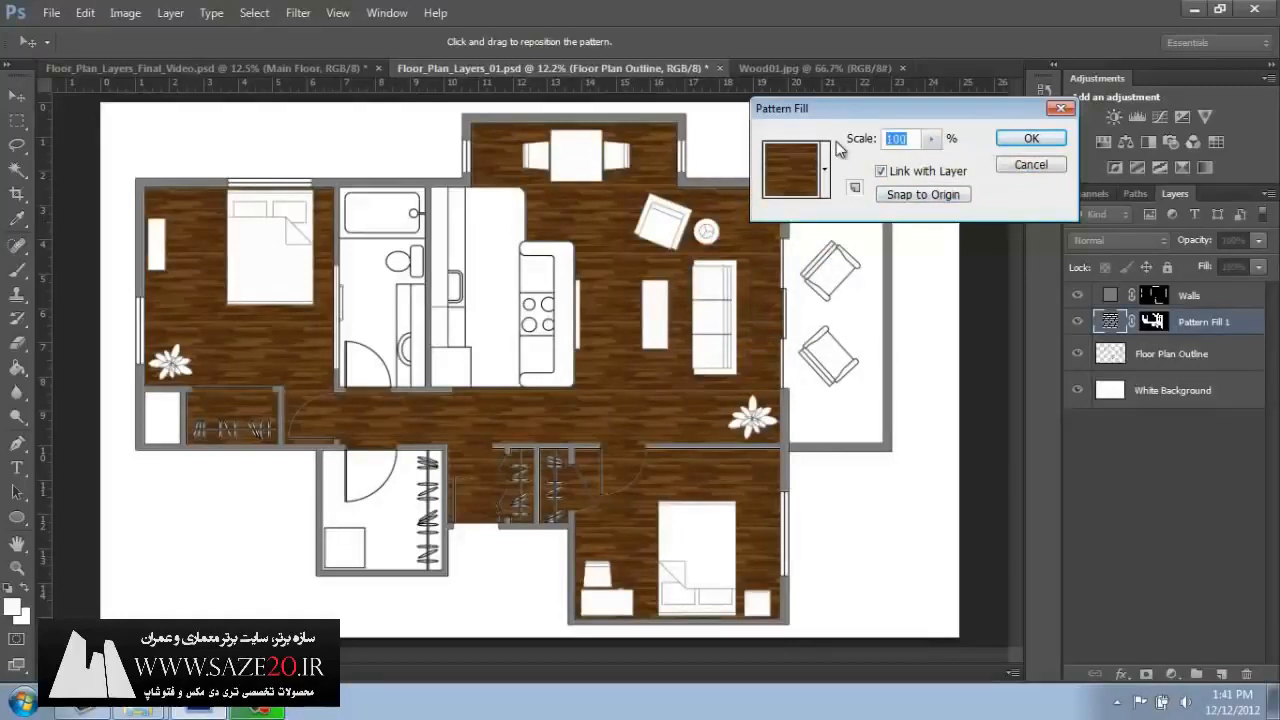
text(30)
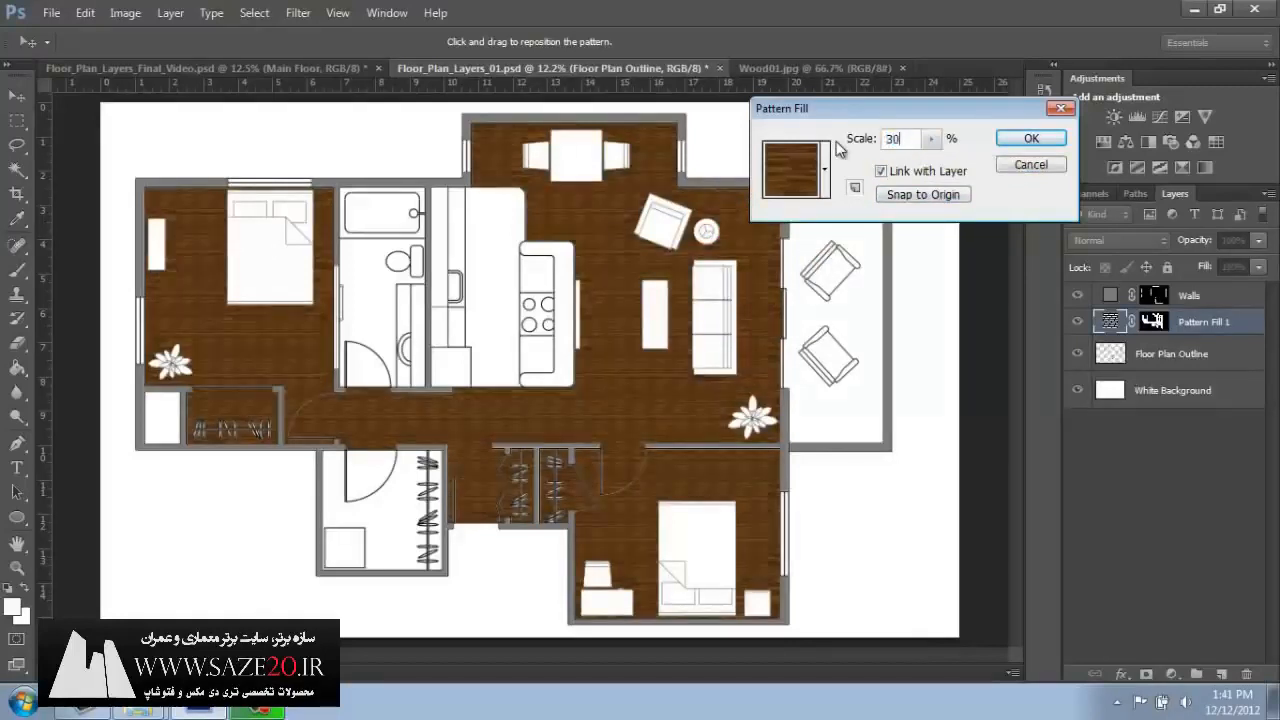
key(BackSpace)
text(200)
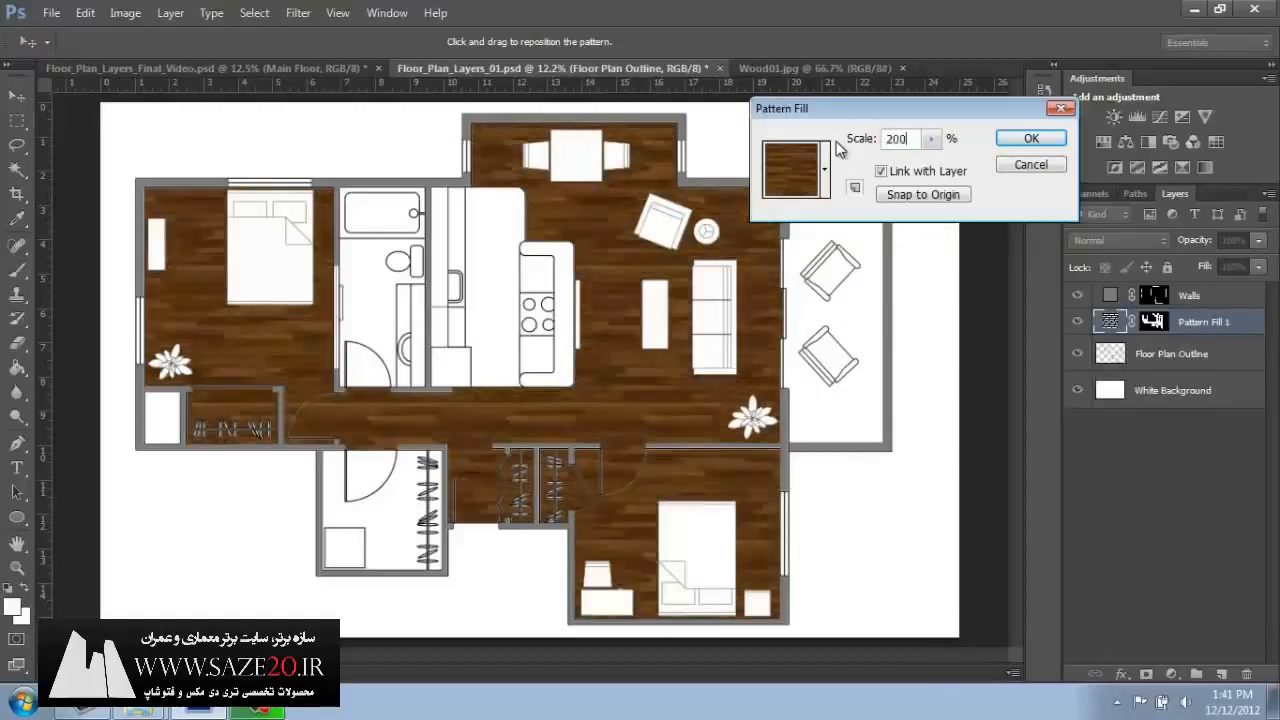
click(931, 139)
mouse_move(932, 162)
mouse_down()
mouse_move(966, 170)
mouse_move(912, 168)
mouse_up()
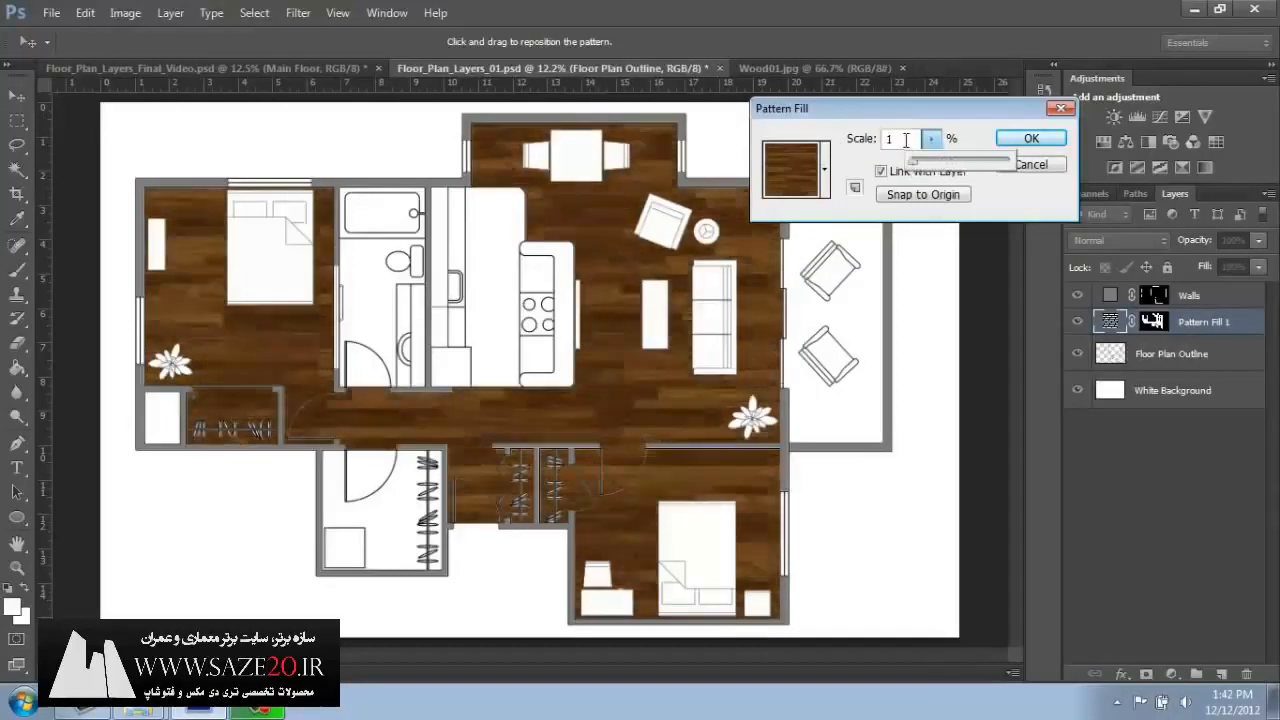
- Set the wood pattern's scale to 100% and apply the fill
click(905, 140)
text(00)
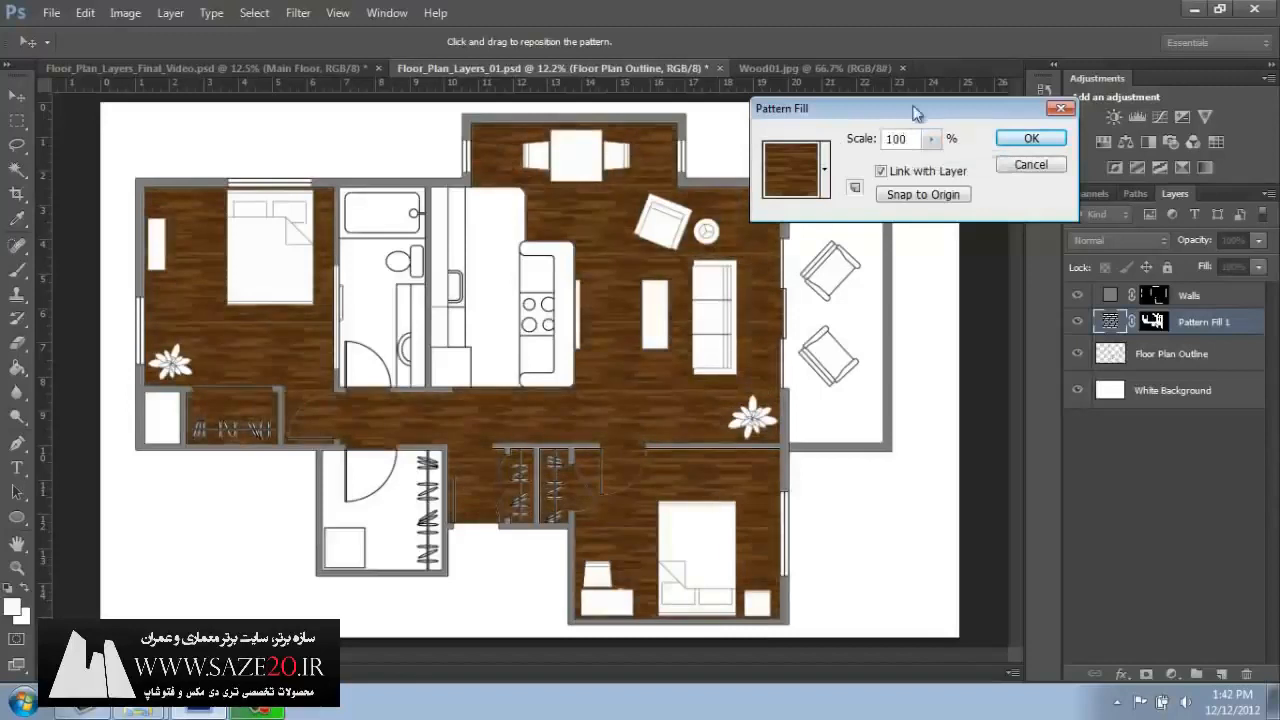
click(1034, 141)
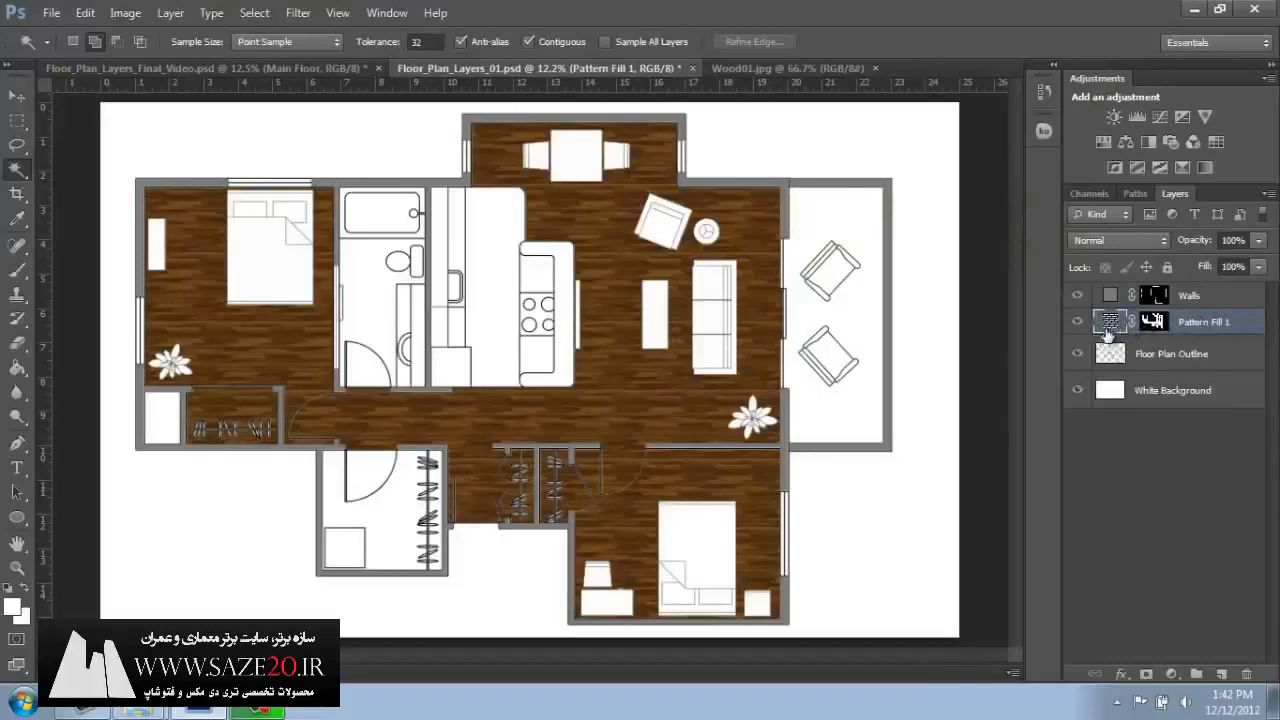
- Rename the pattern fill layer as Wood Floor
double_click(1186, 325)
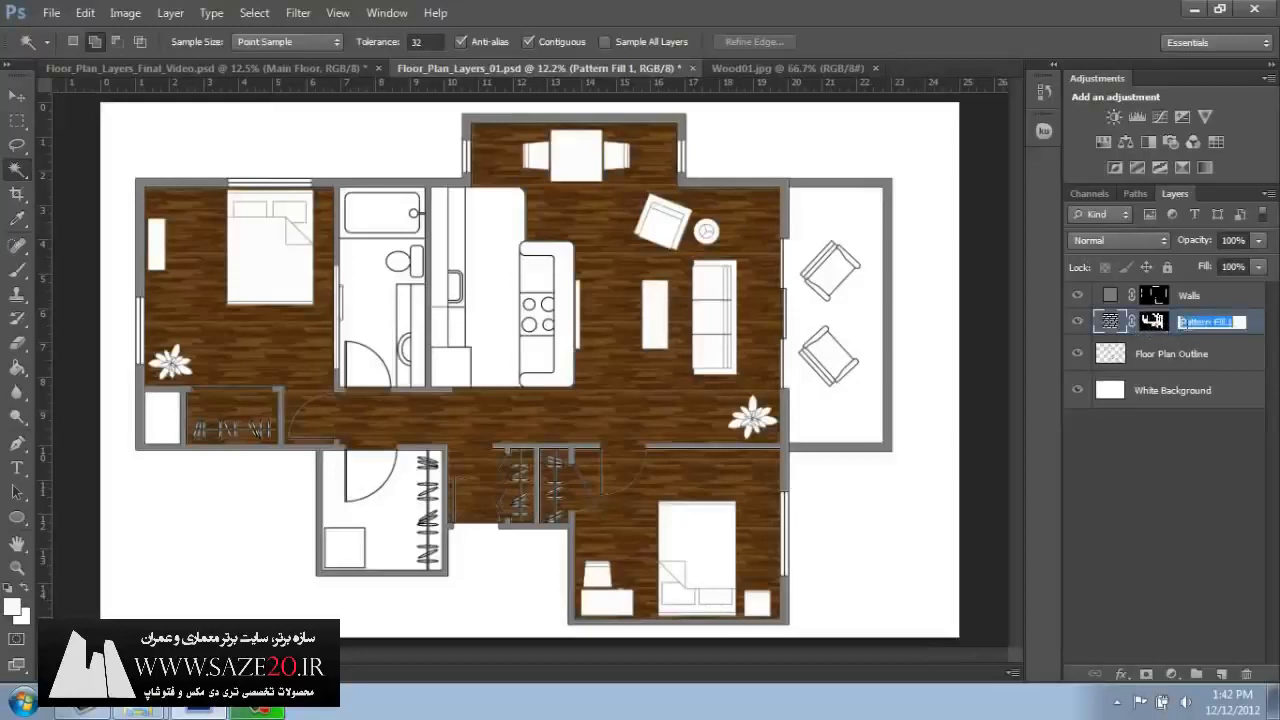
text(Wood Floor)
key(Return)
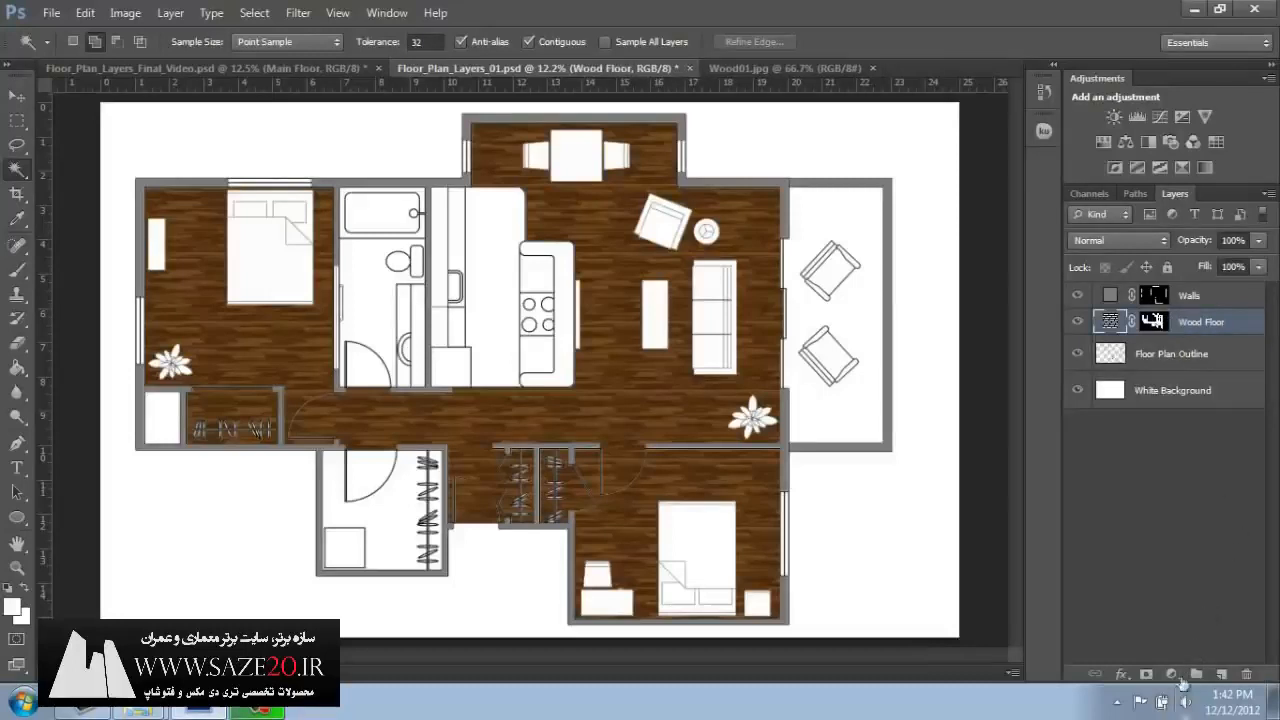
- On the Floor Plan Outline layer, select the floors of the bathroom, the kitchen and the small room below the hallway with the Magic Wand
click(1189, 352)
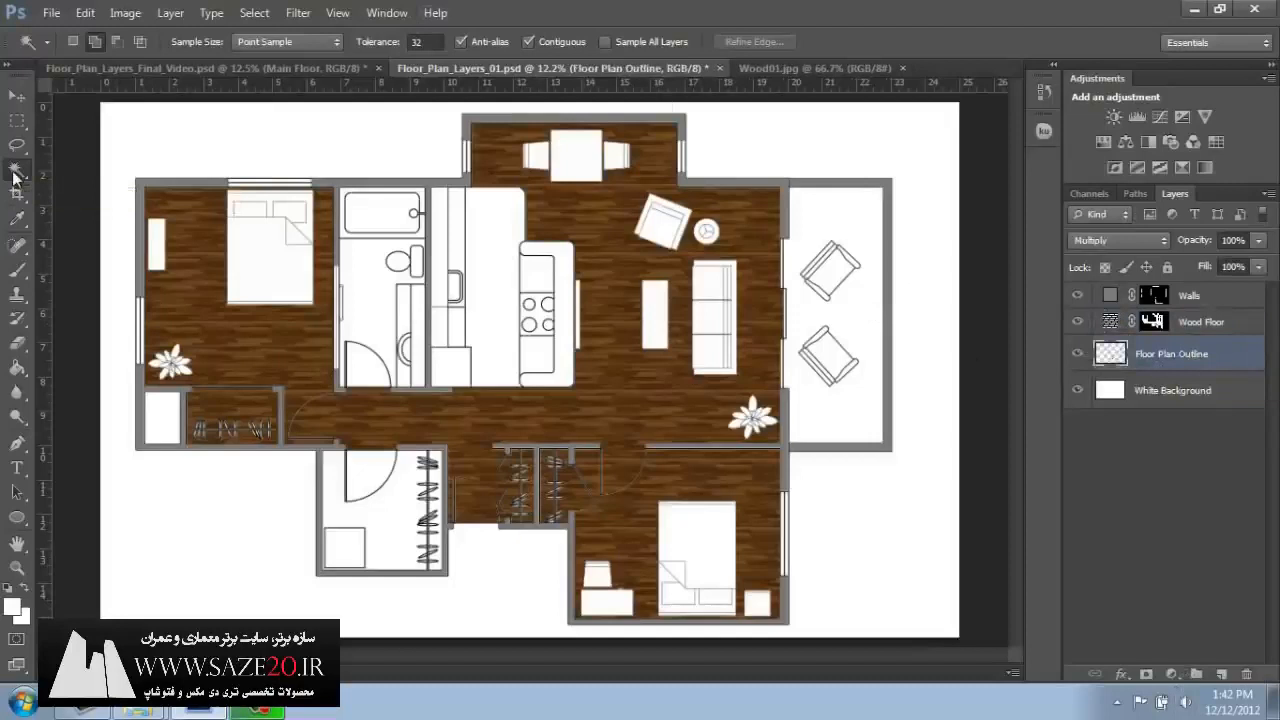
click(381, 322)
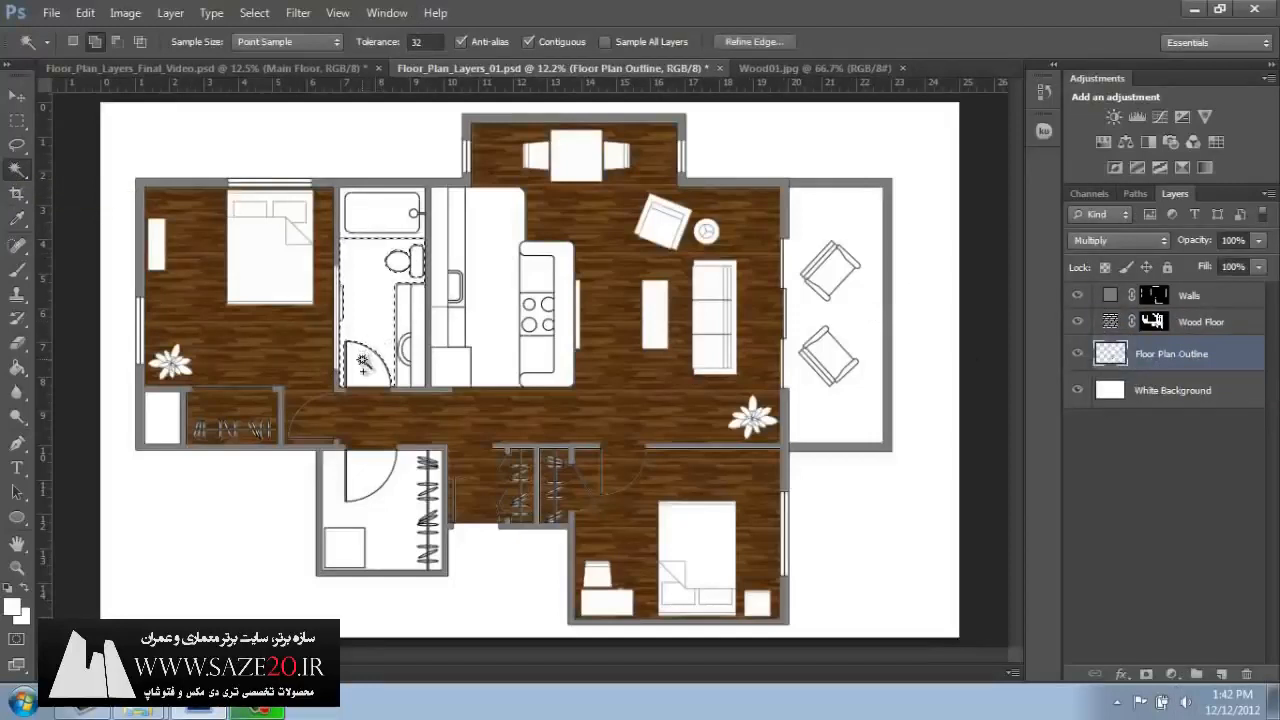
click(498, 330)
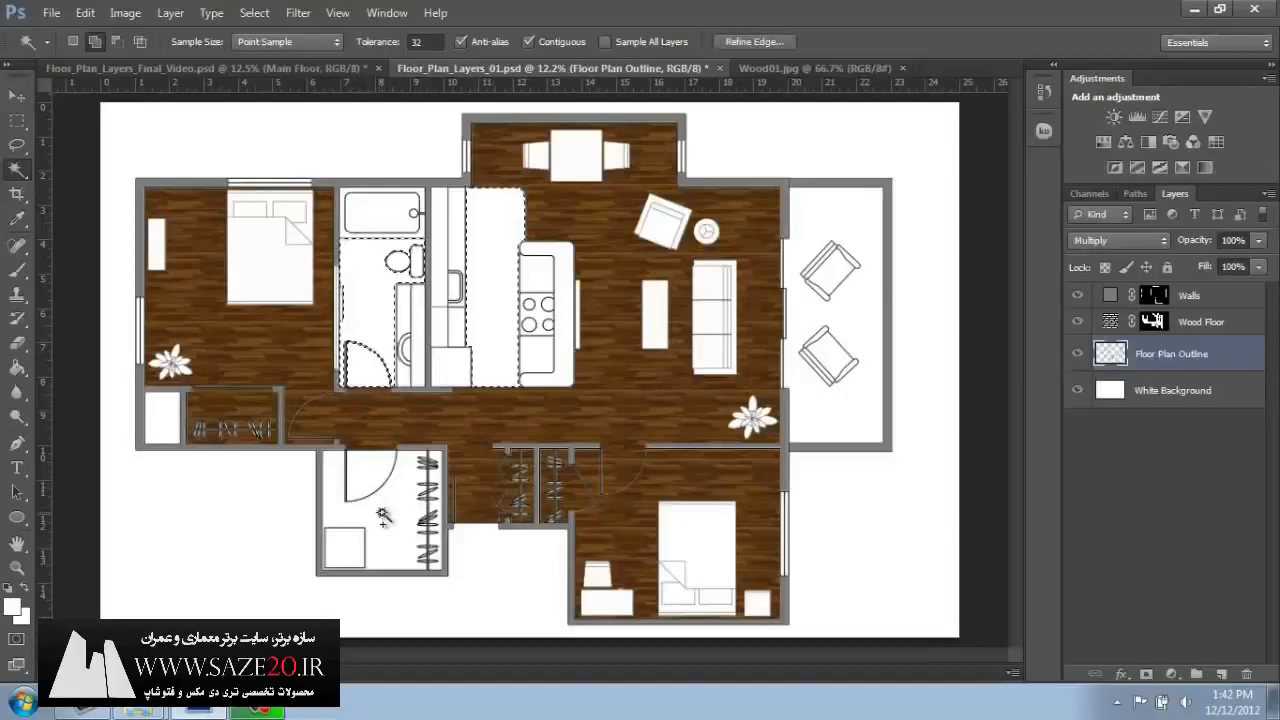
click(378, 510)
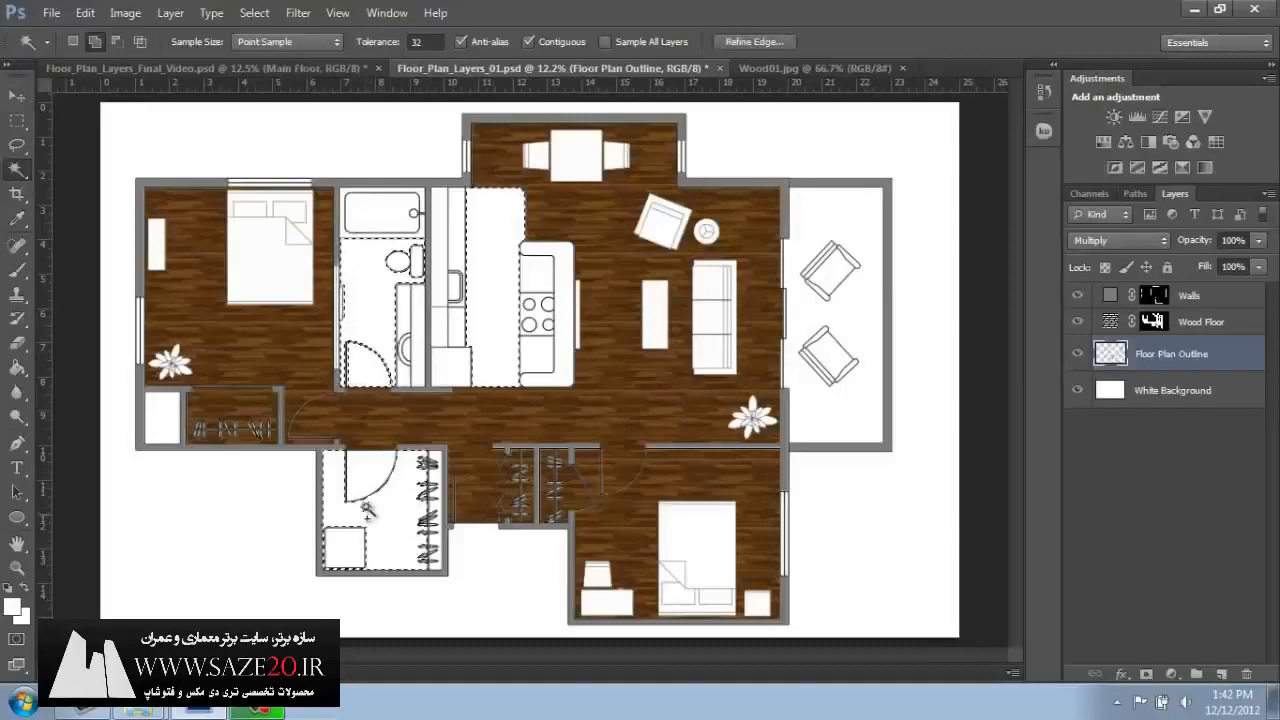
- Fill the selected bathroom, kitchen and small-room floors with a new pattern fill layer using the light beige tile texture at 100% scale
click(1169, 676)
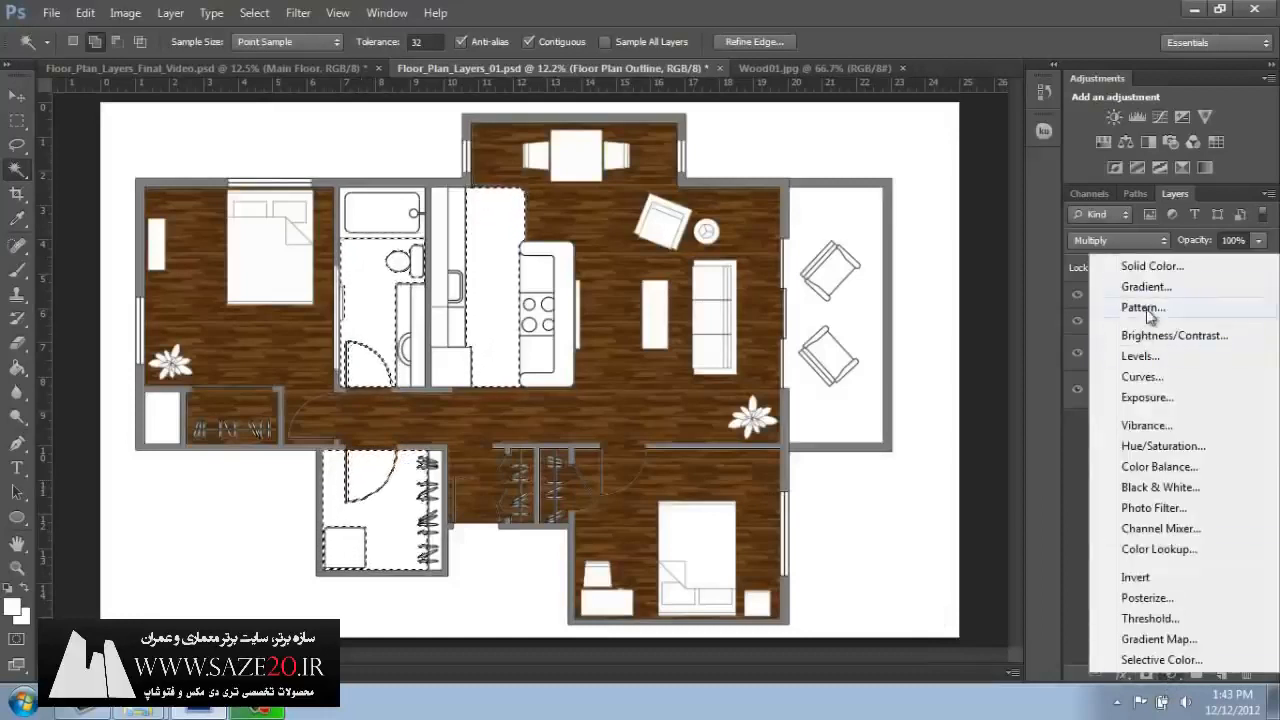
click(1146, 308)
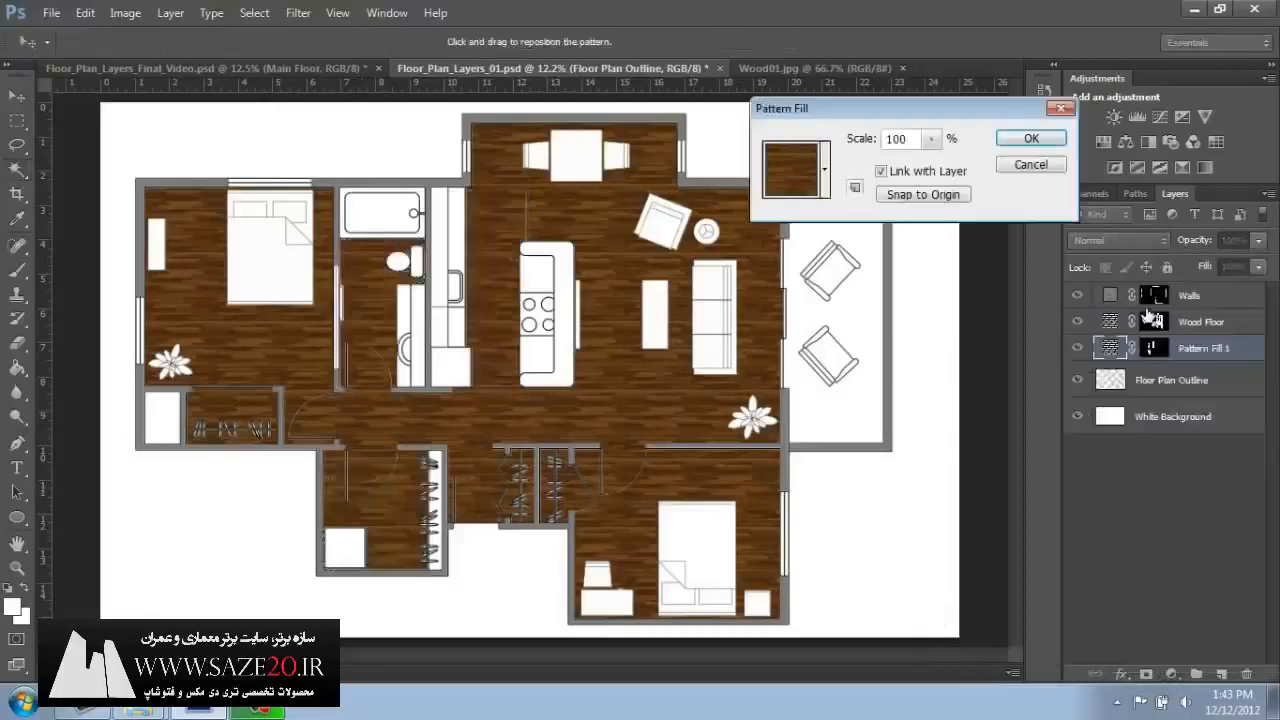
click(825, 170)
scroll(875, 262, down, 1)
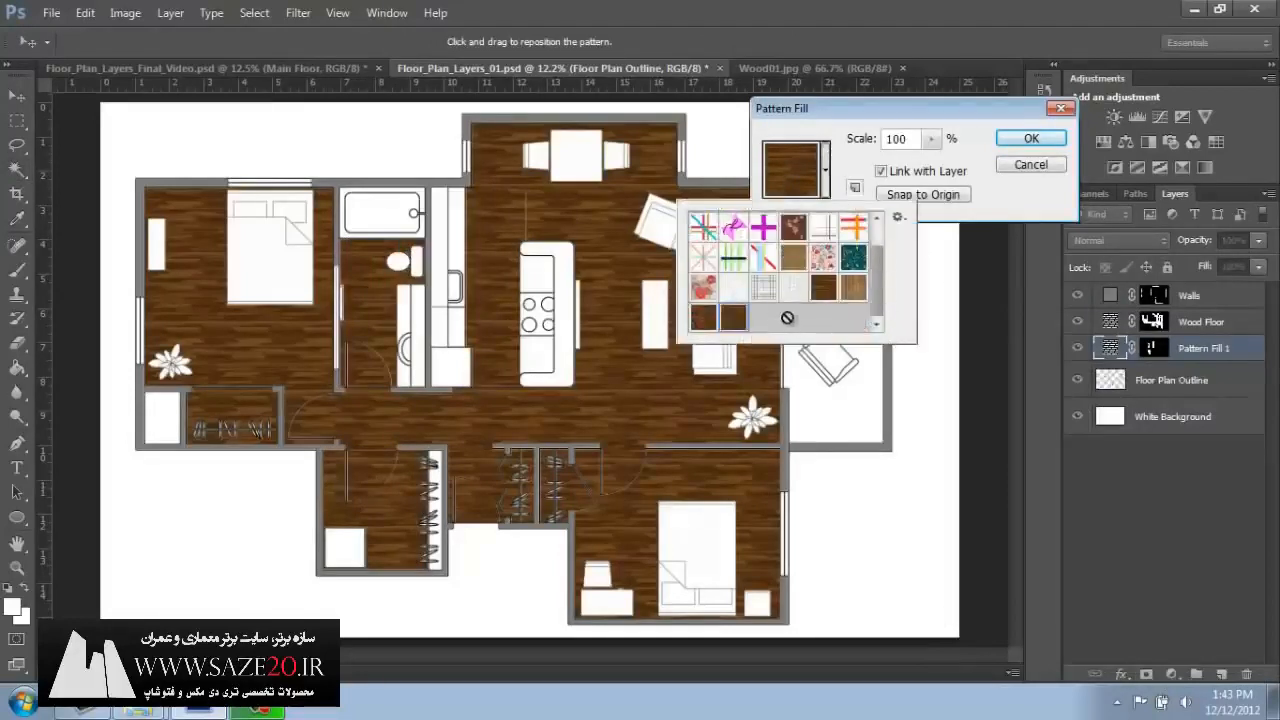
click(792, 296)
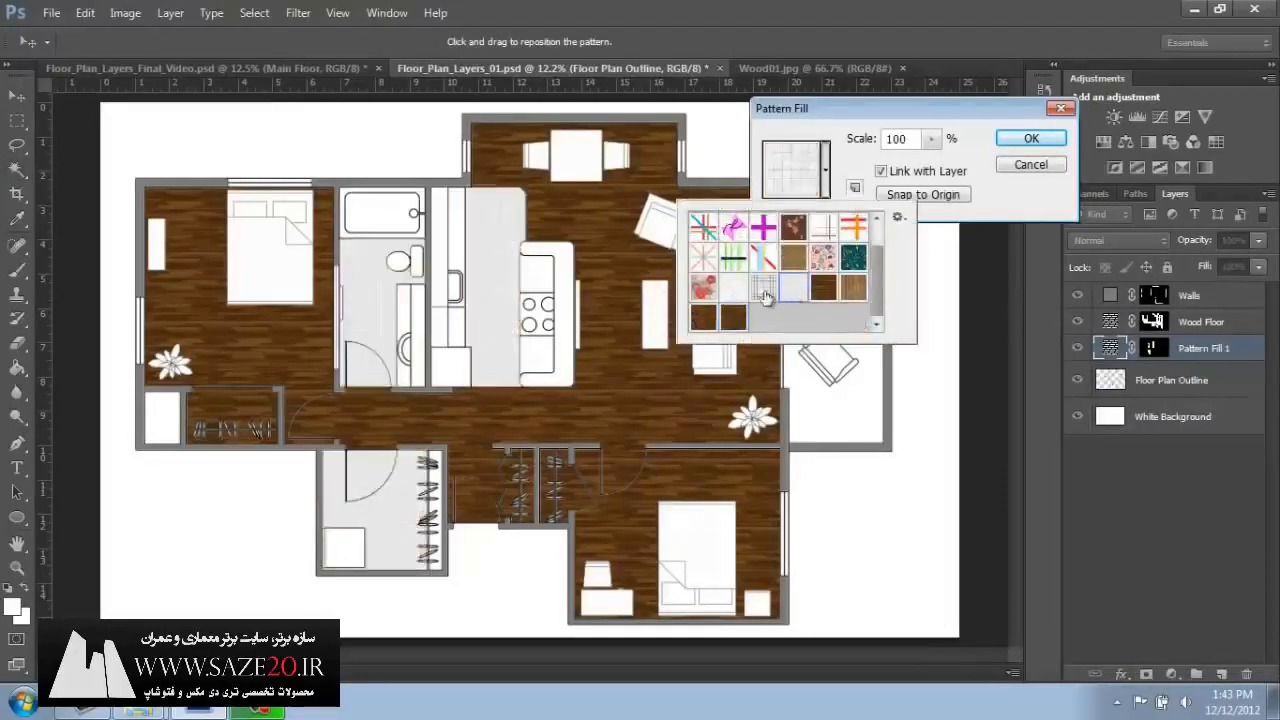
click(765, 289)
click(735, 290)
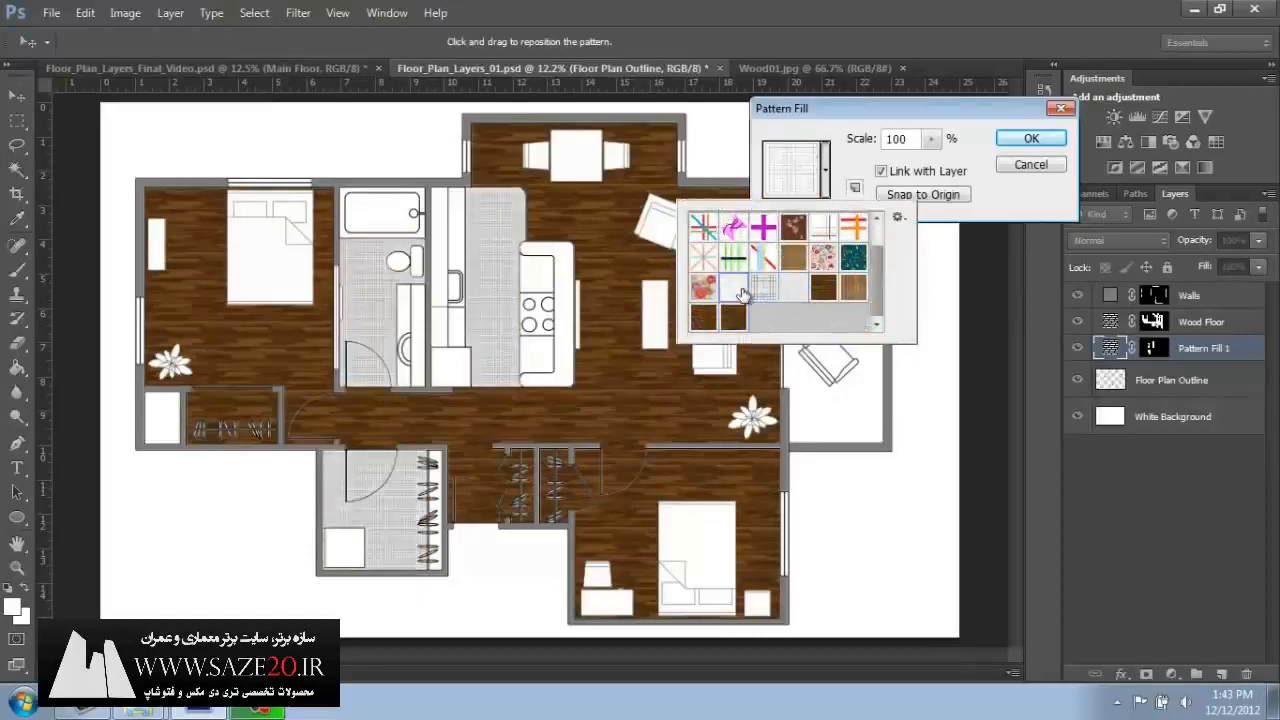
click(1022, 140)
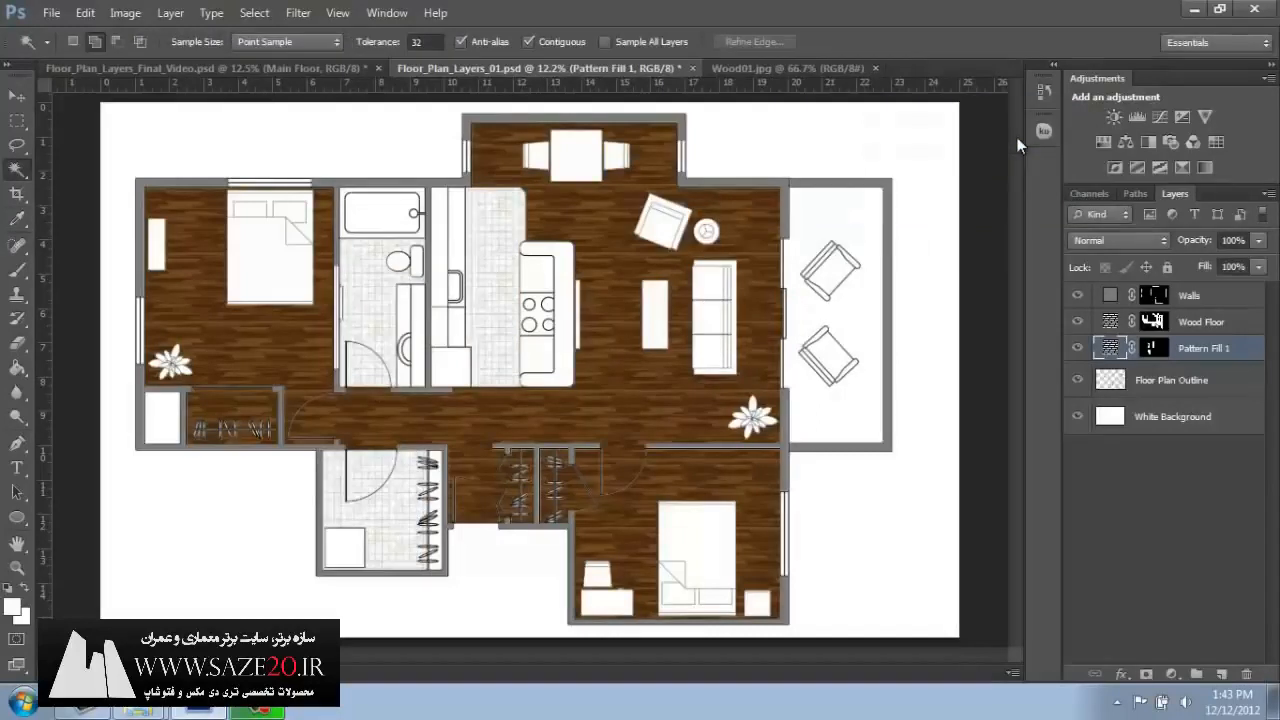
- Rename the new tile pattern fill layer as Utility Floor
double_click(1200, 348)
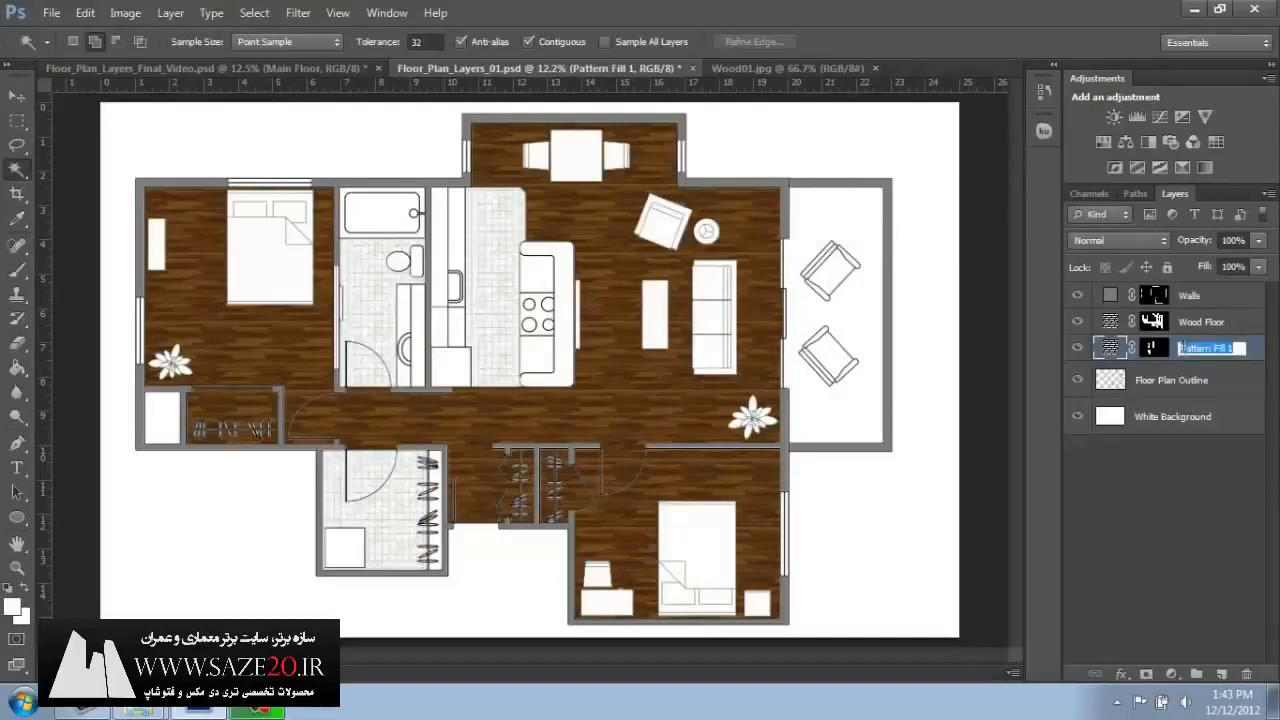
text(Ti)
text(ility)
text( Floor)
key(Return)
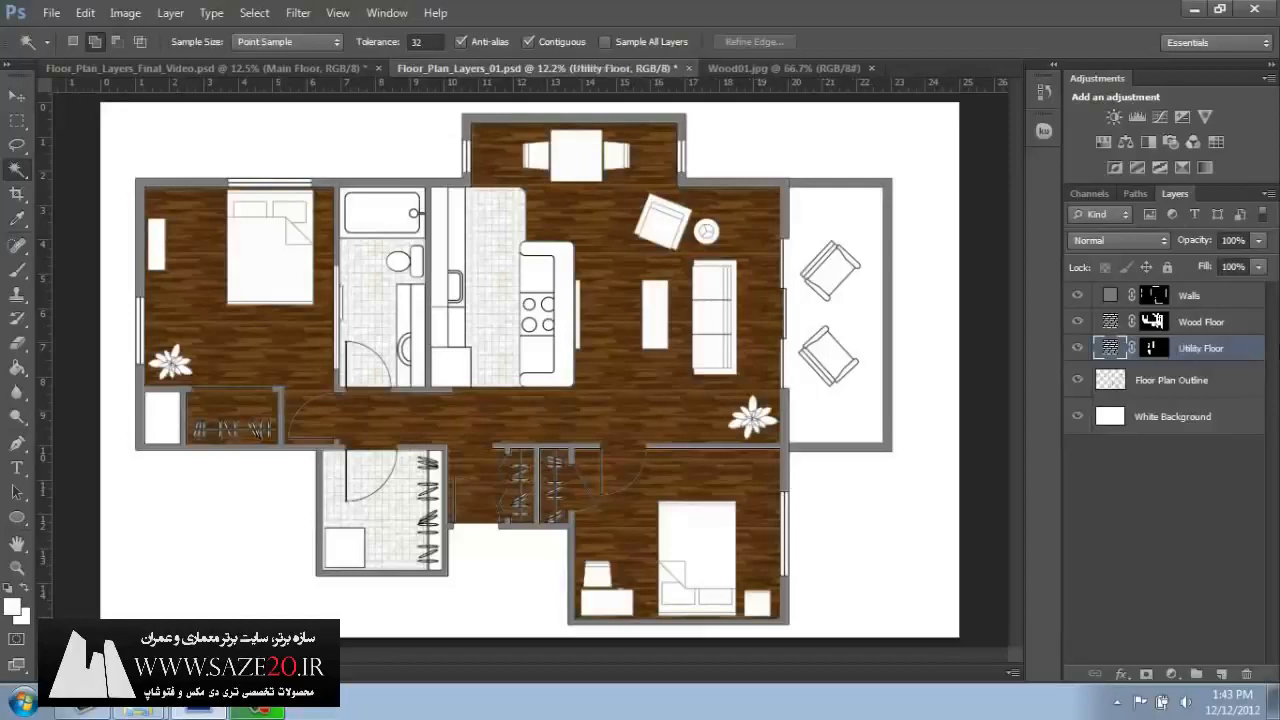
- Select the deck floor on the Floor Plan Outline layer and fill it with a light wood pattern fill layer at 100% scale
click(1165, 380)
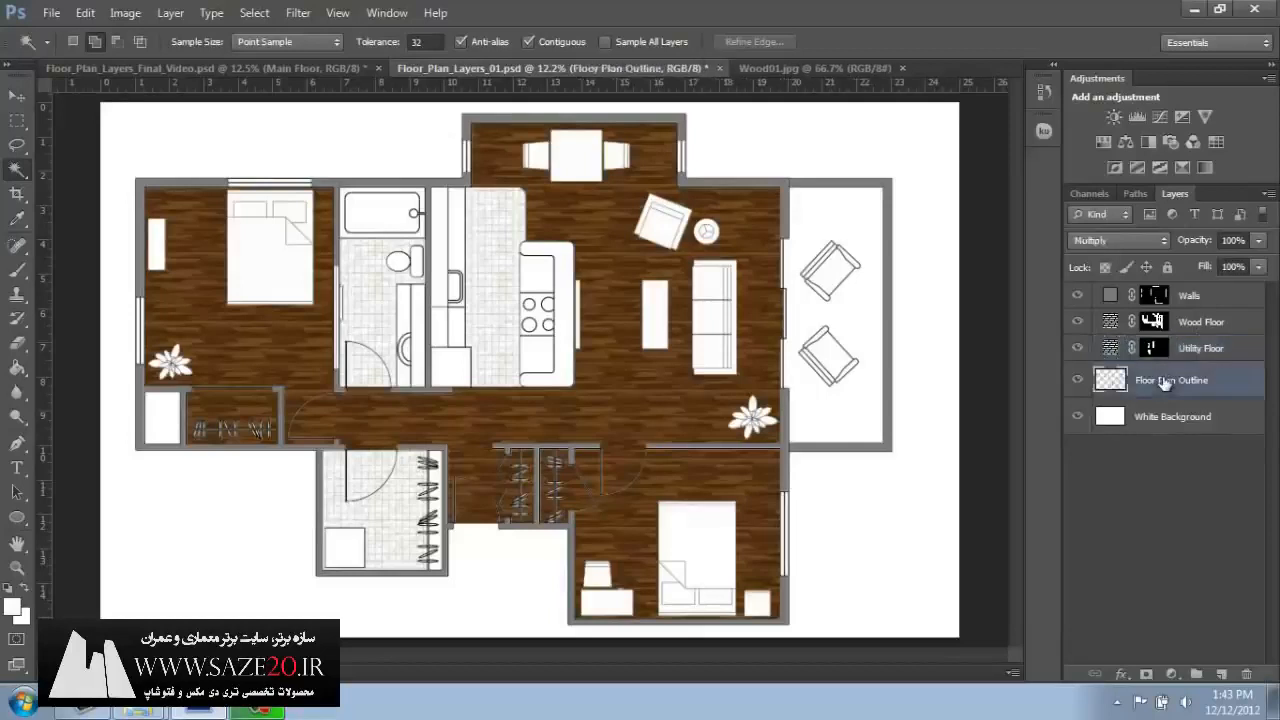
click(853, 312)
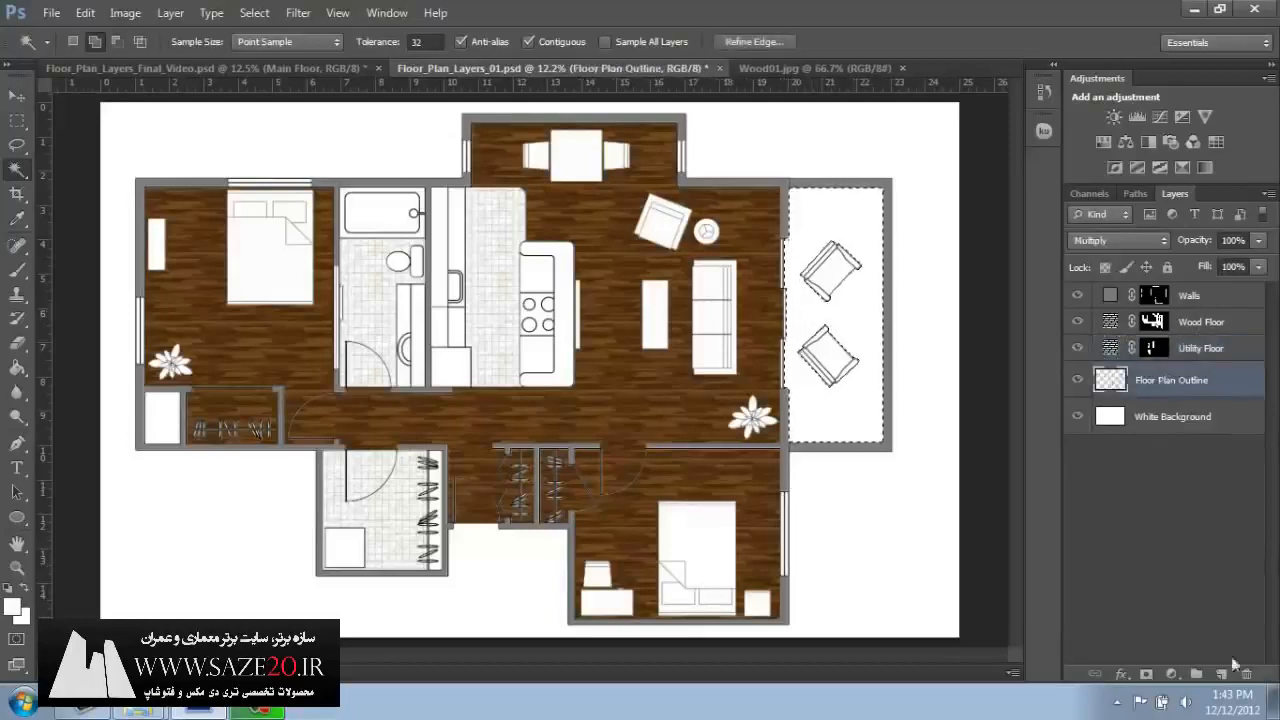
click(1171, 674)
click(1142, 307)
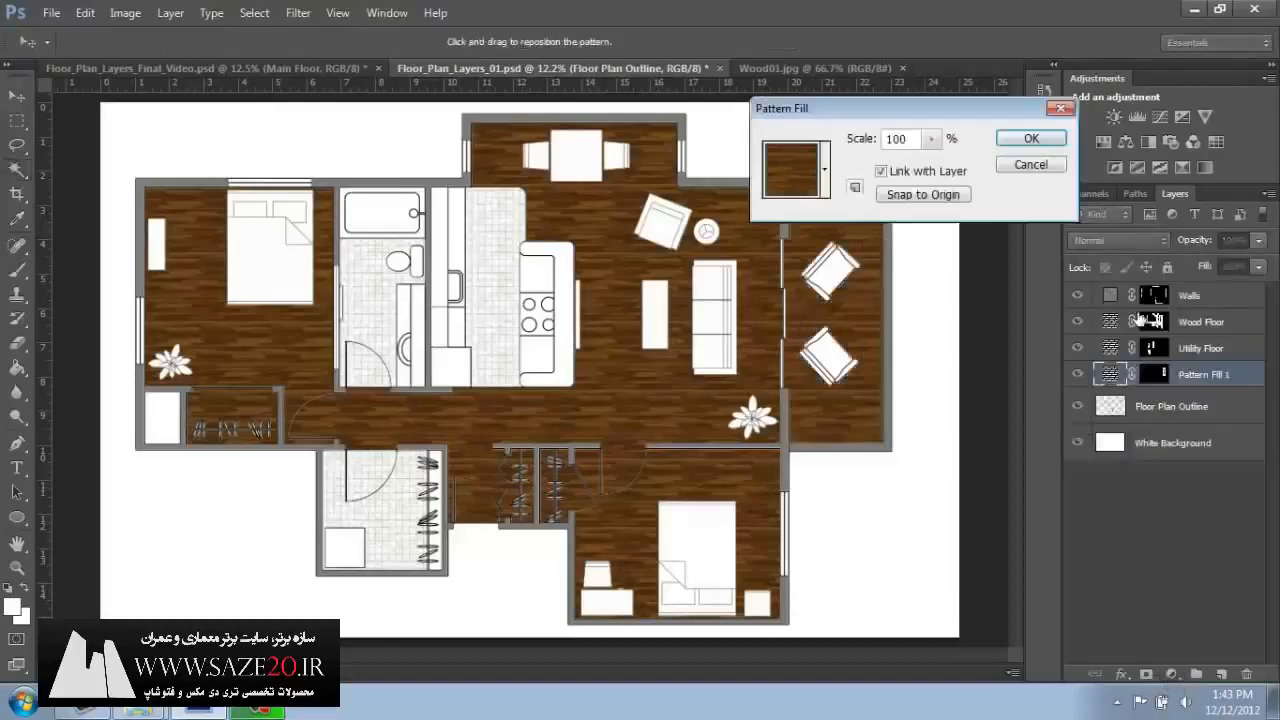
click(825, 170)
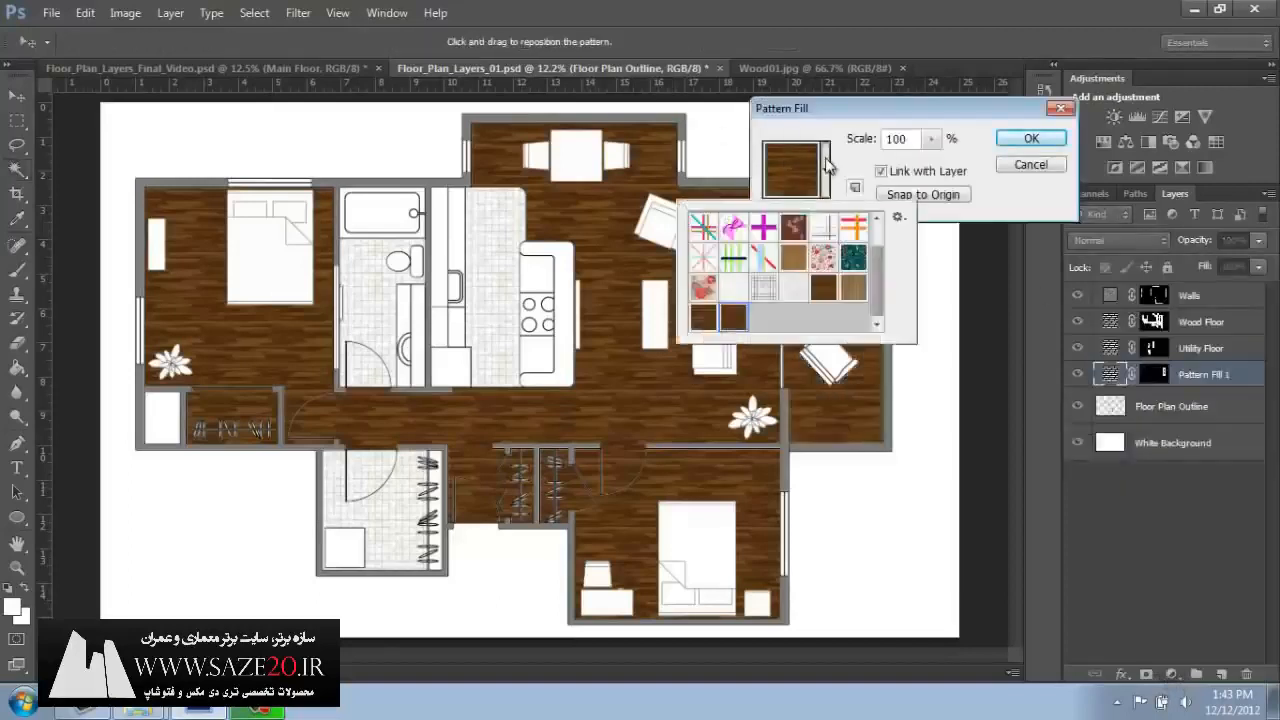
click(857, 290)
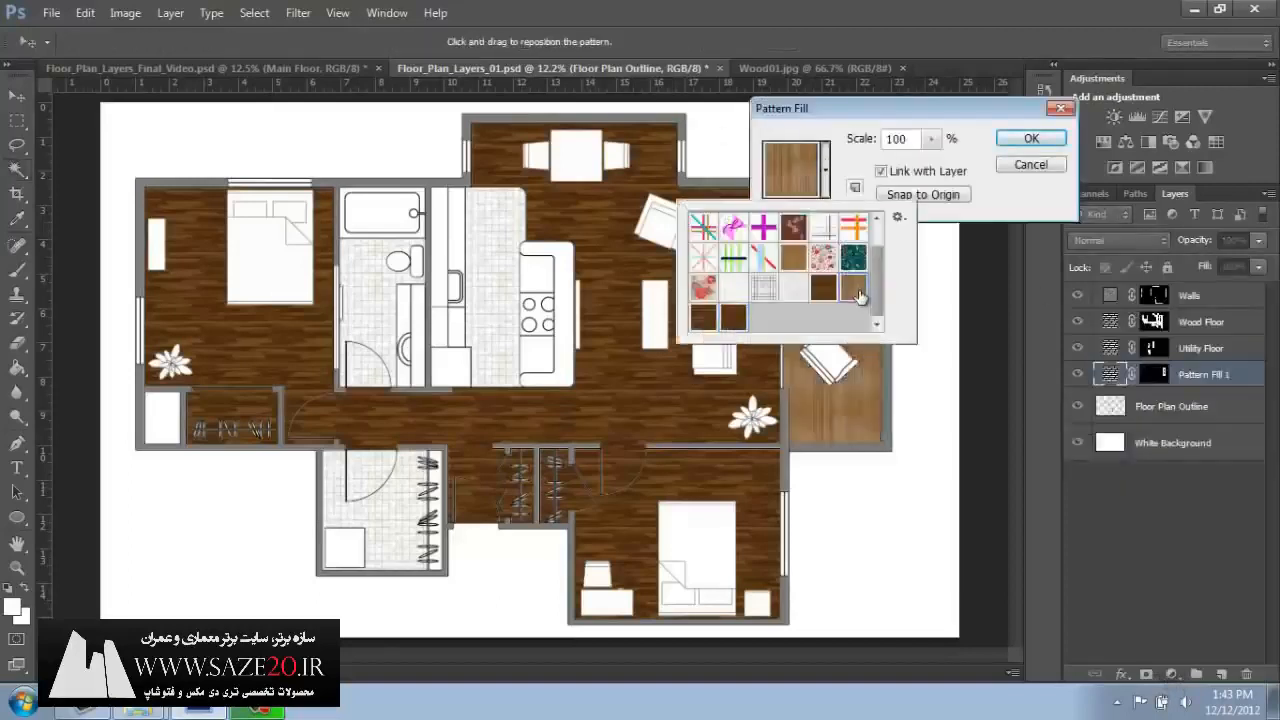
click(1015, 140)
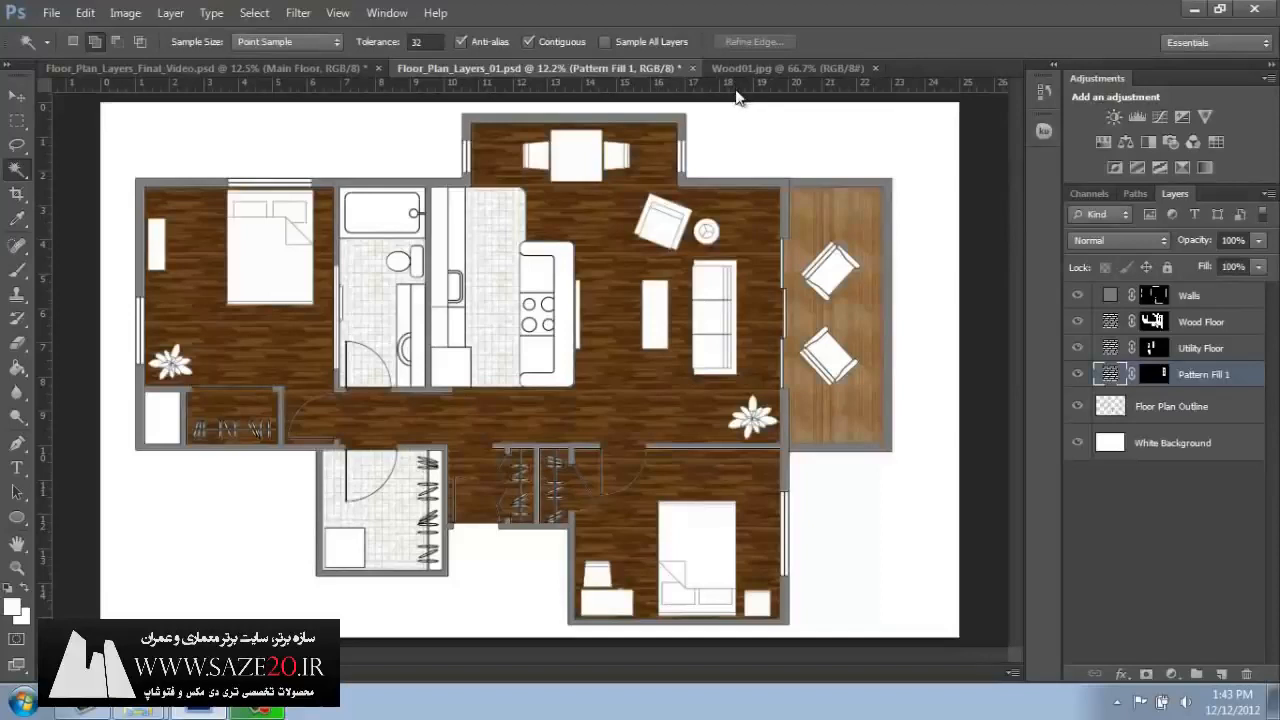
- Open the Tile01 texture image and define it as a pattern named Tile01.jpg
click(86, 13)
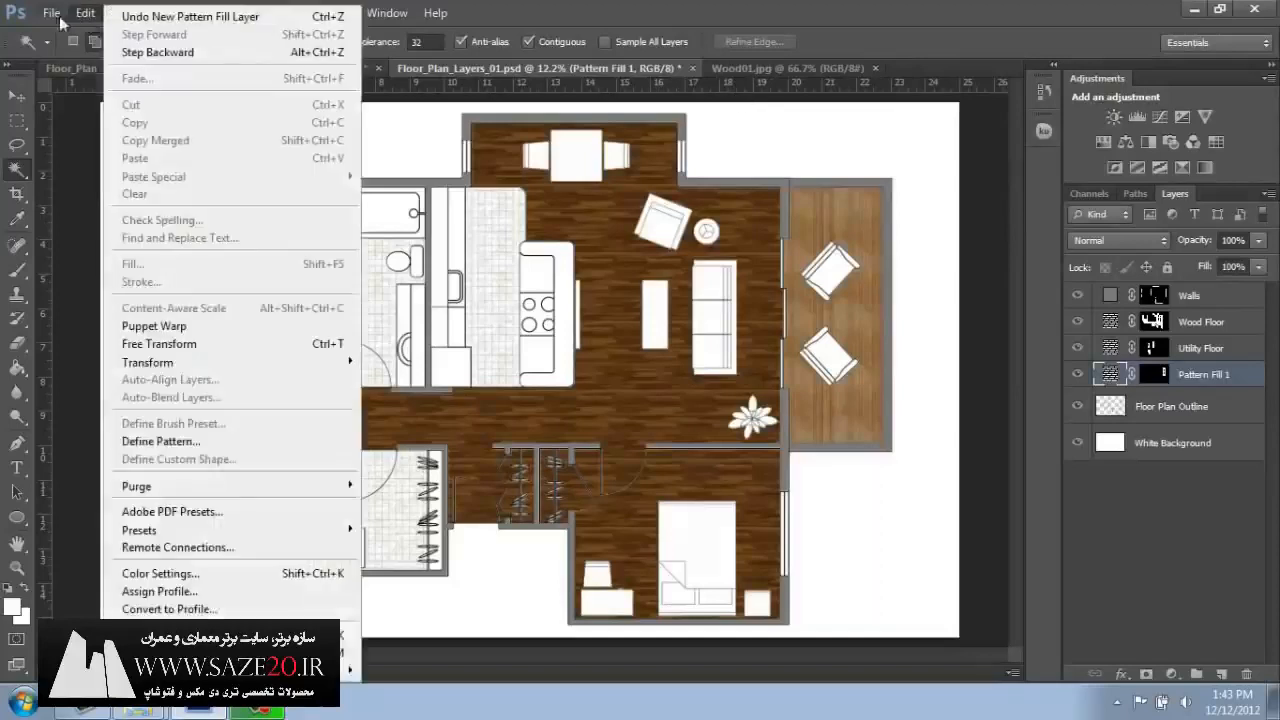
click(57, 48)
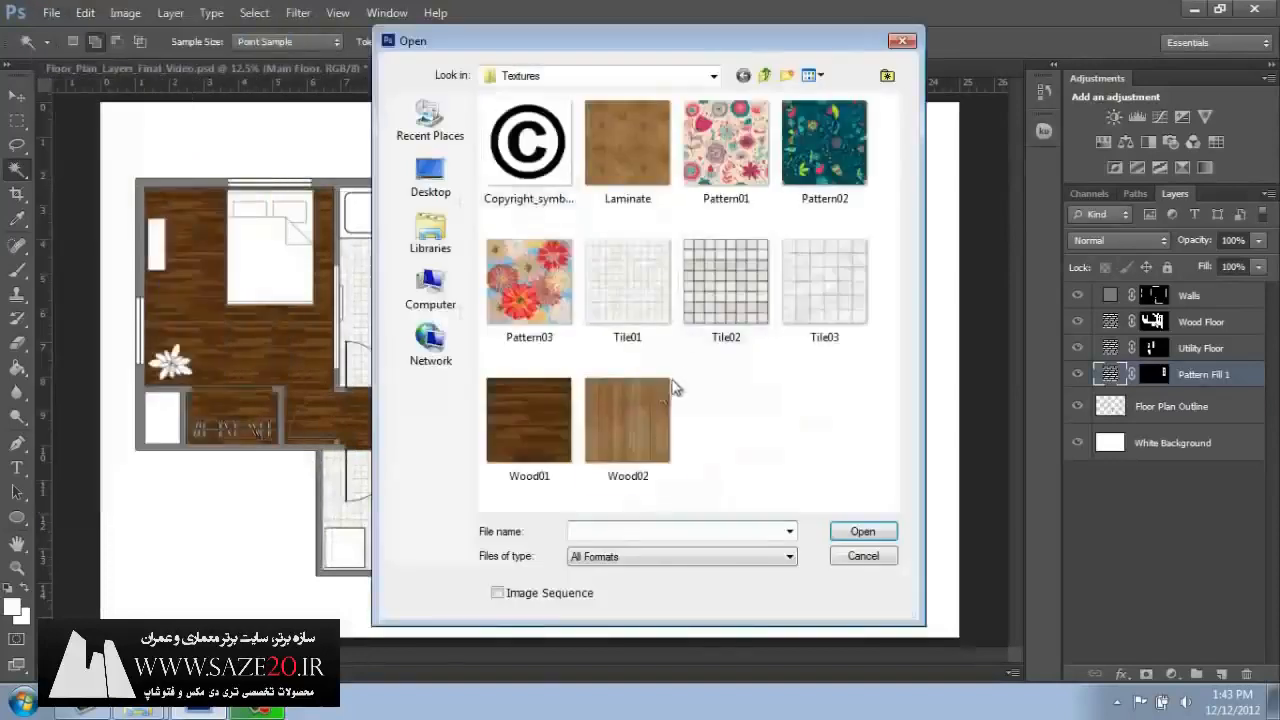
click(664, 268)
click(846, 531)
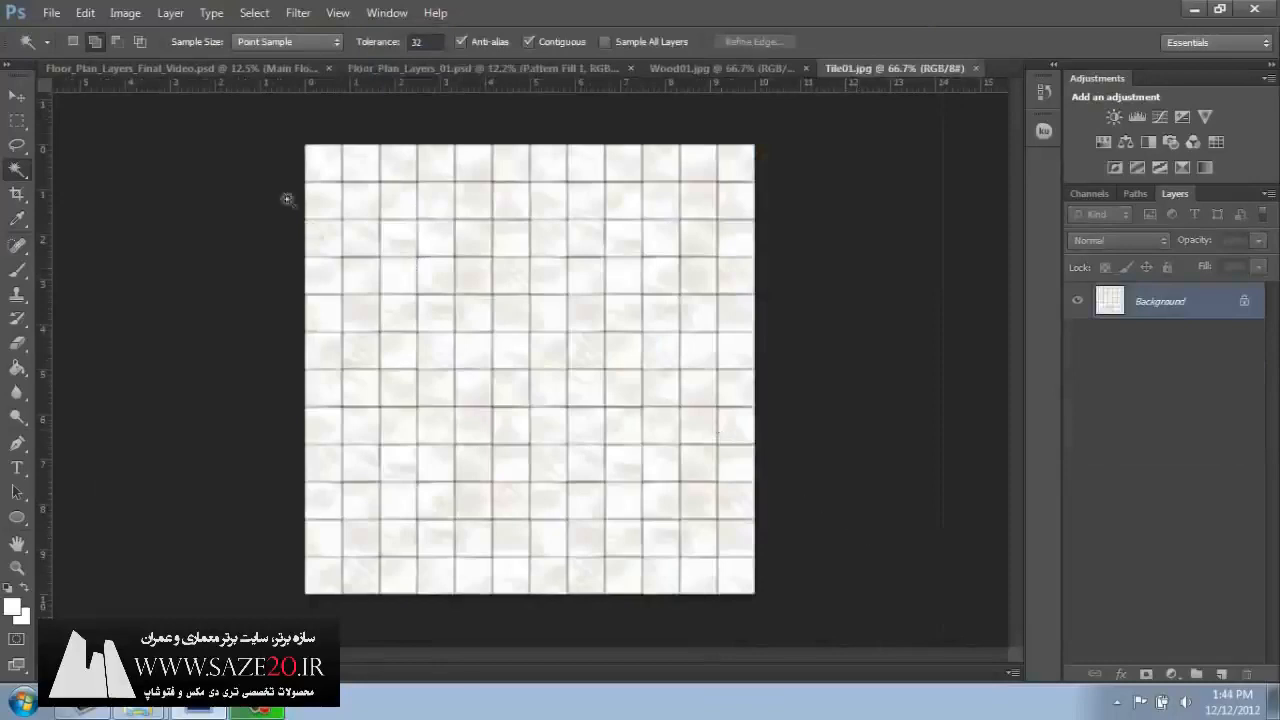
click(89, 13)
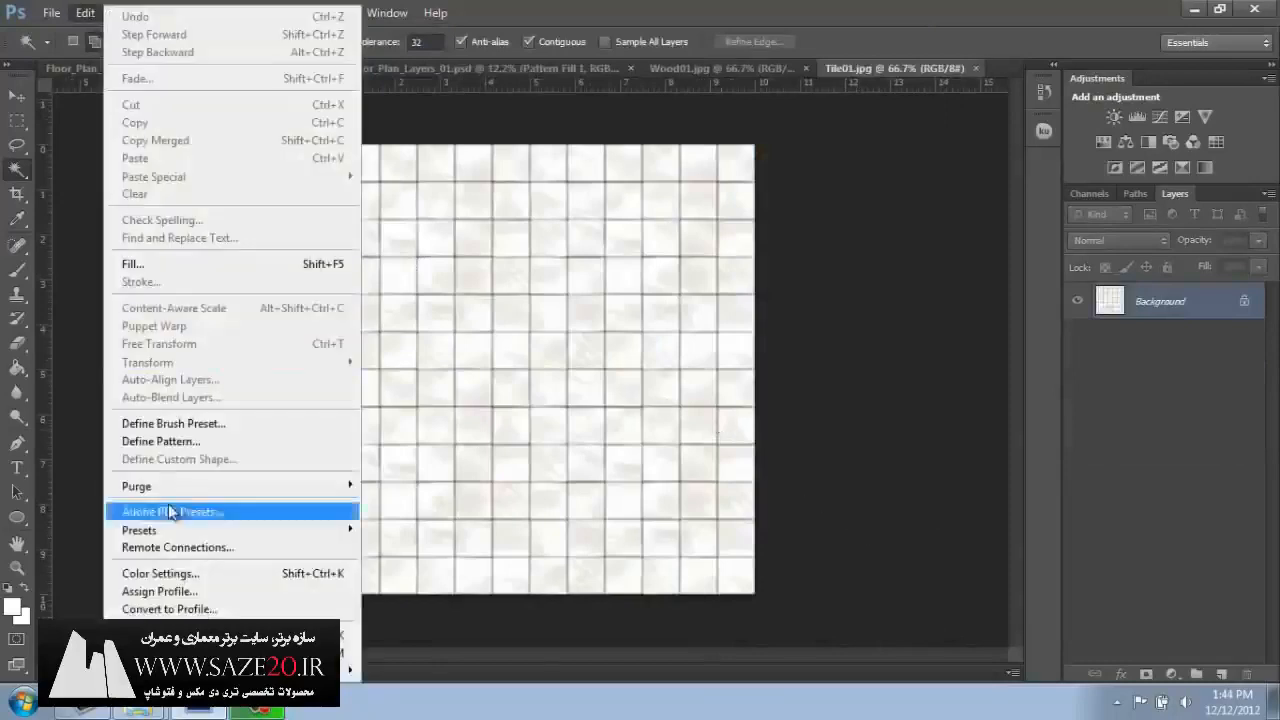
click(175, 443)
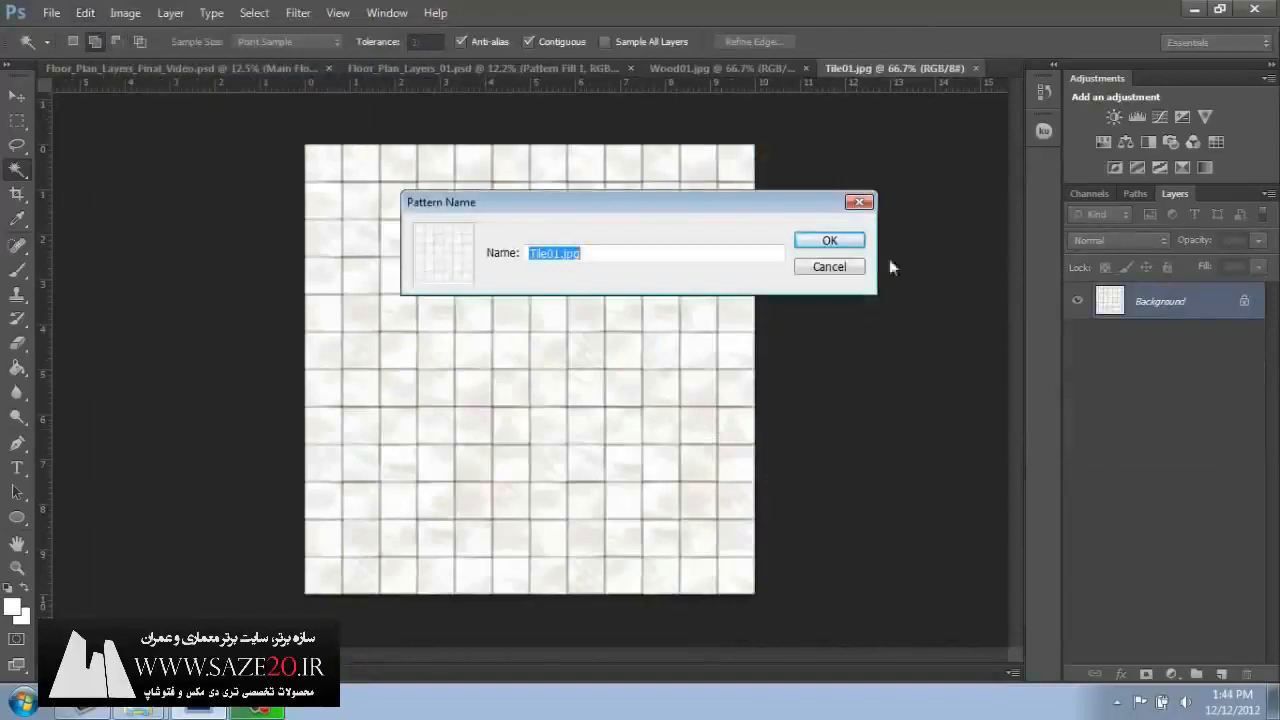
click(855, 245)
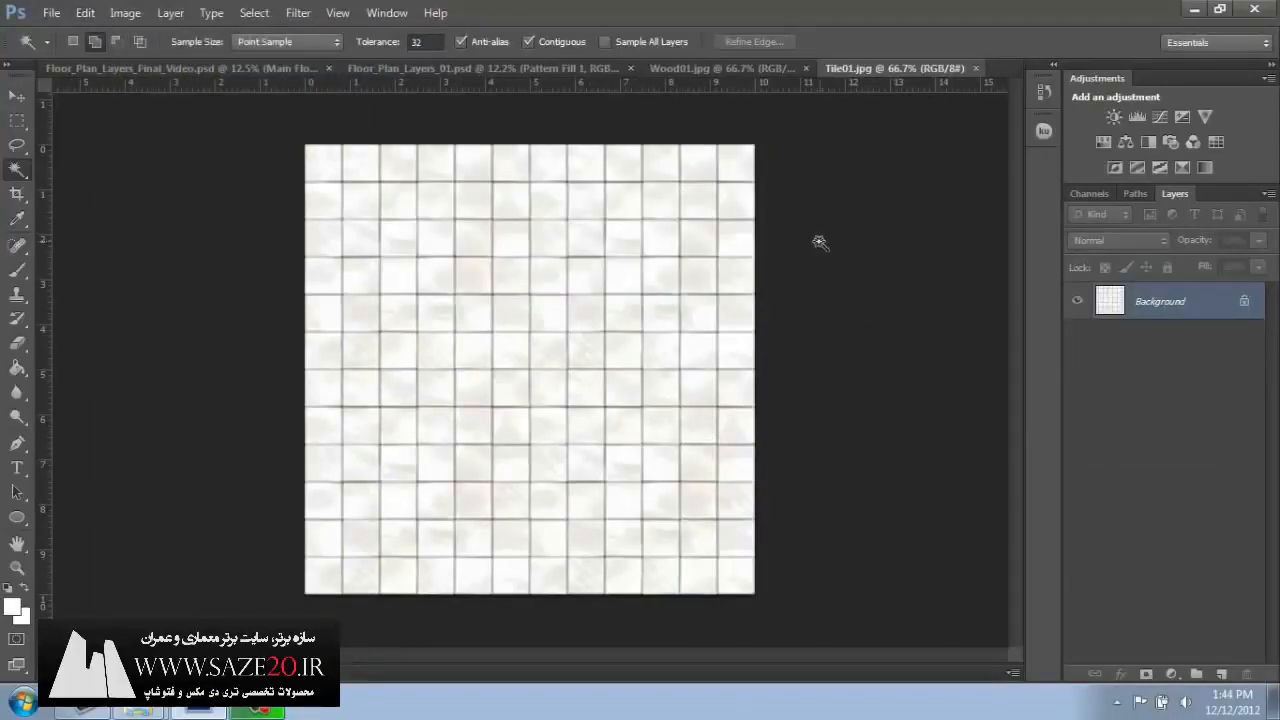
- Return to Floor_Plan_Layers_01.psd and try the newly defined Tile01 pattern on the deck's pattern fill layer
click(502, 67)
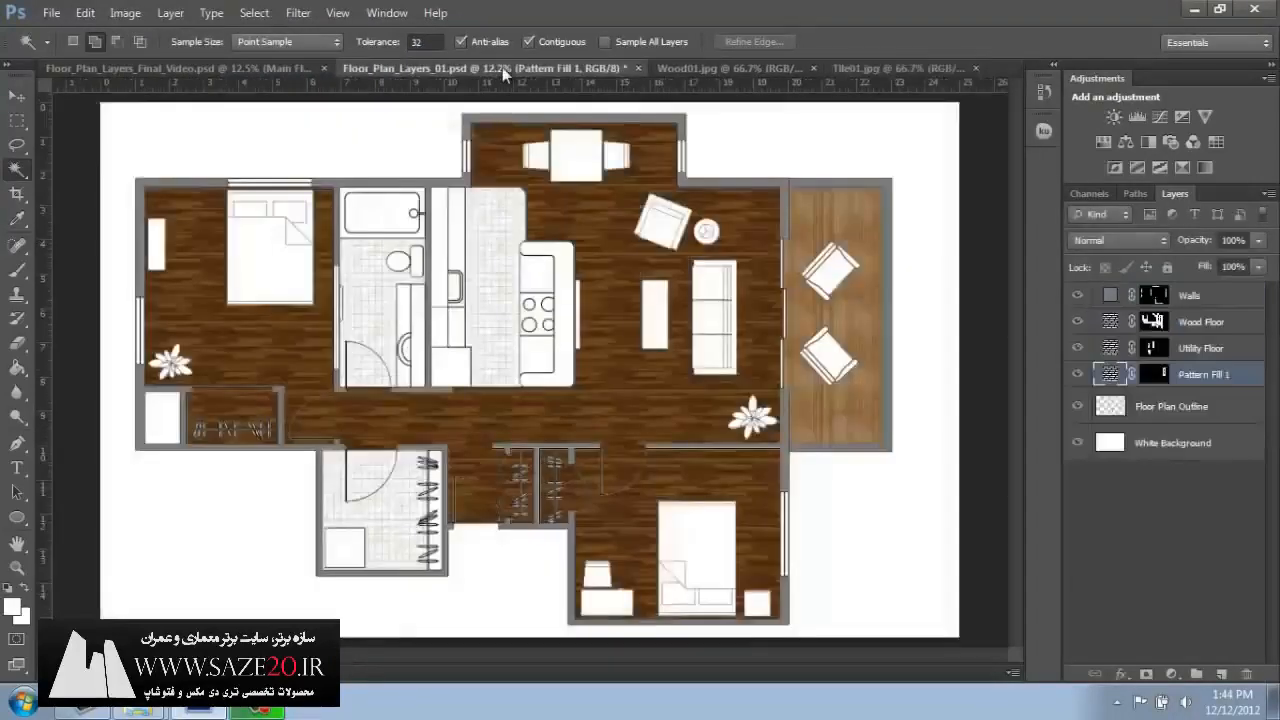
double_click(1108, 376)
click(825, 170)
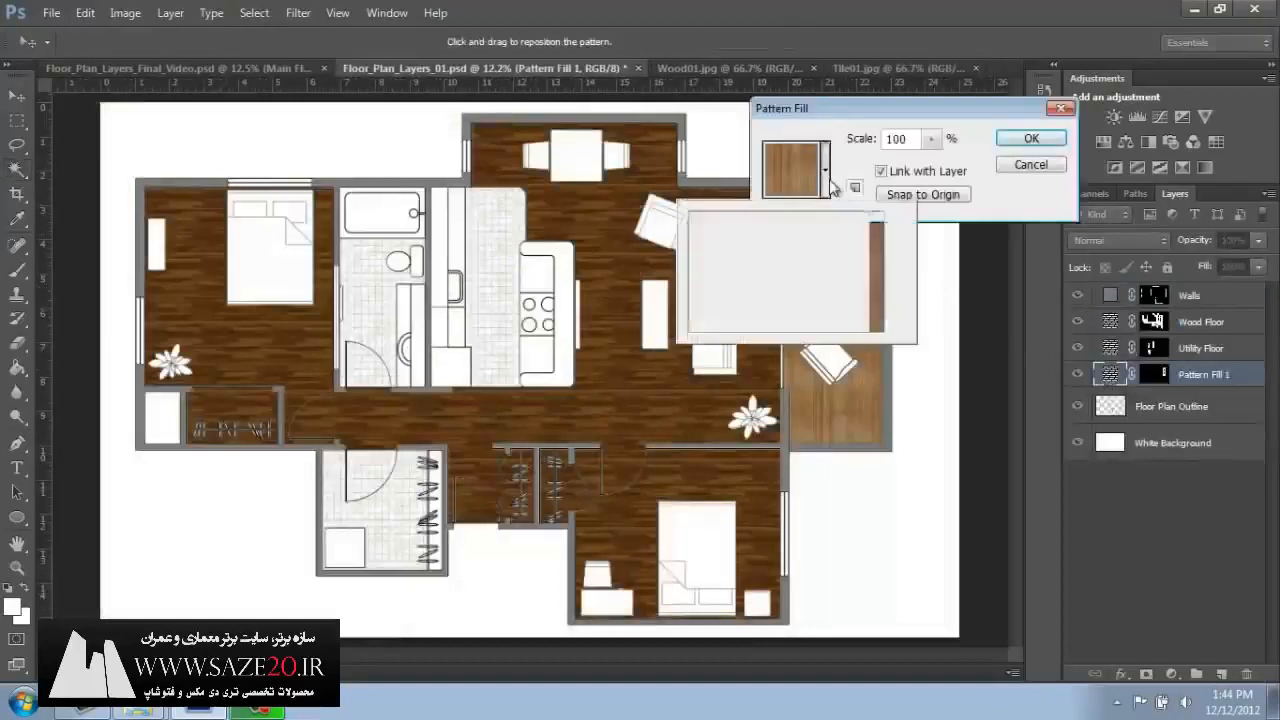
click(762, 318)
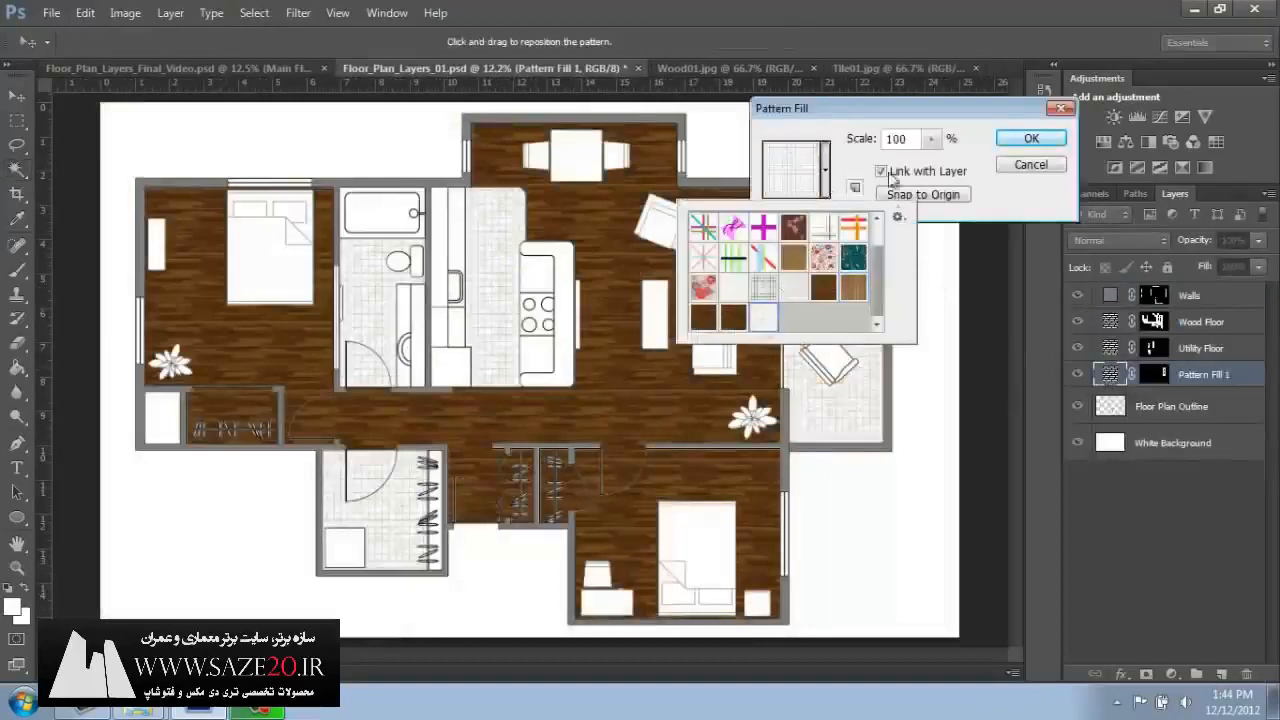
click(1022, 132)
click(1028, 137)
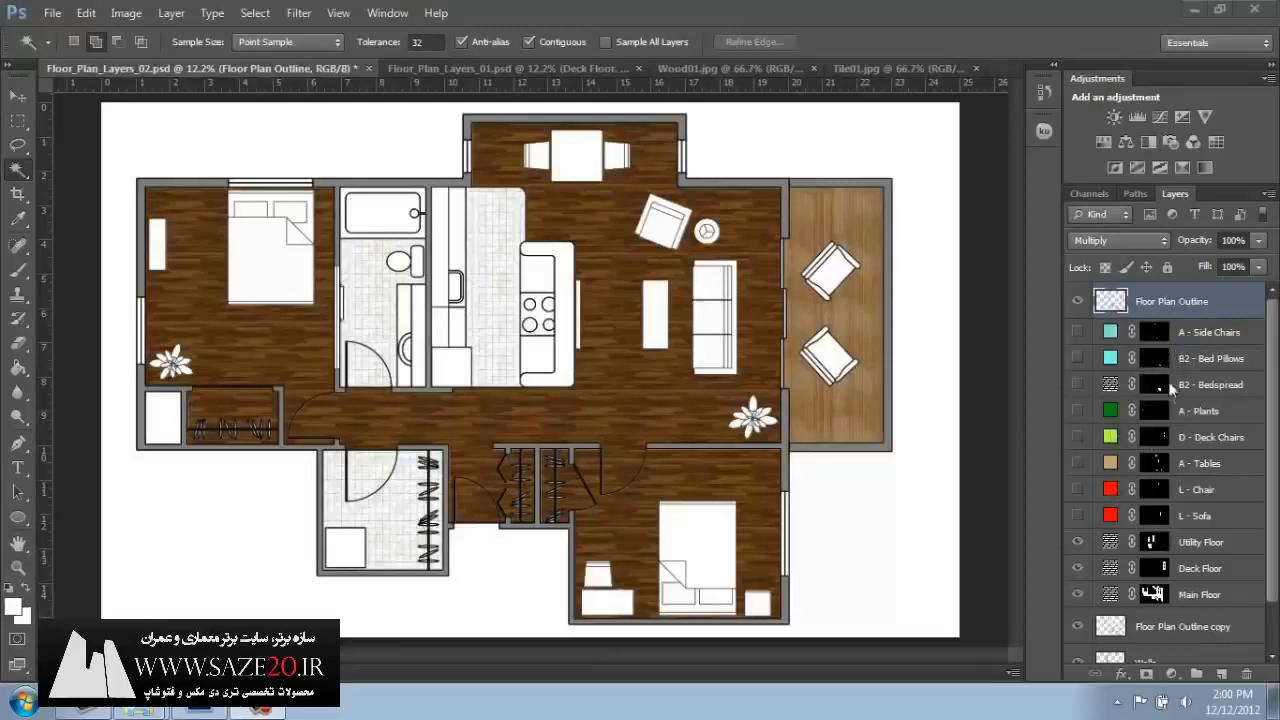
- In Floor_Plan_Layers_02.psd, show all eight hidden furniture and plant fill layers, from L - Sofa up to A - Side Chairs
click(1077, 516)
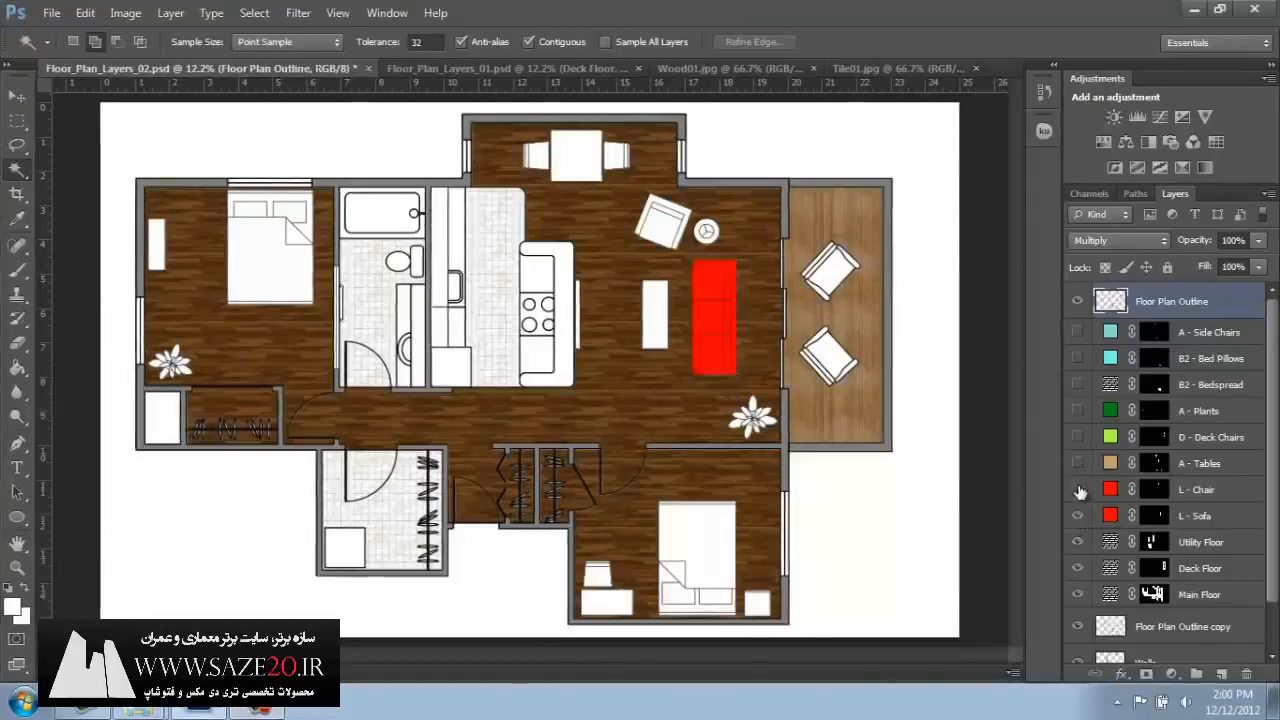
click(1078, 489)
click(1077, 463)
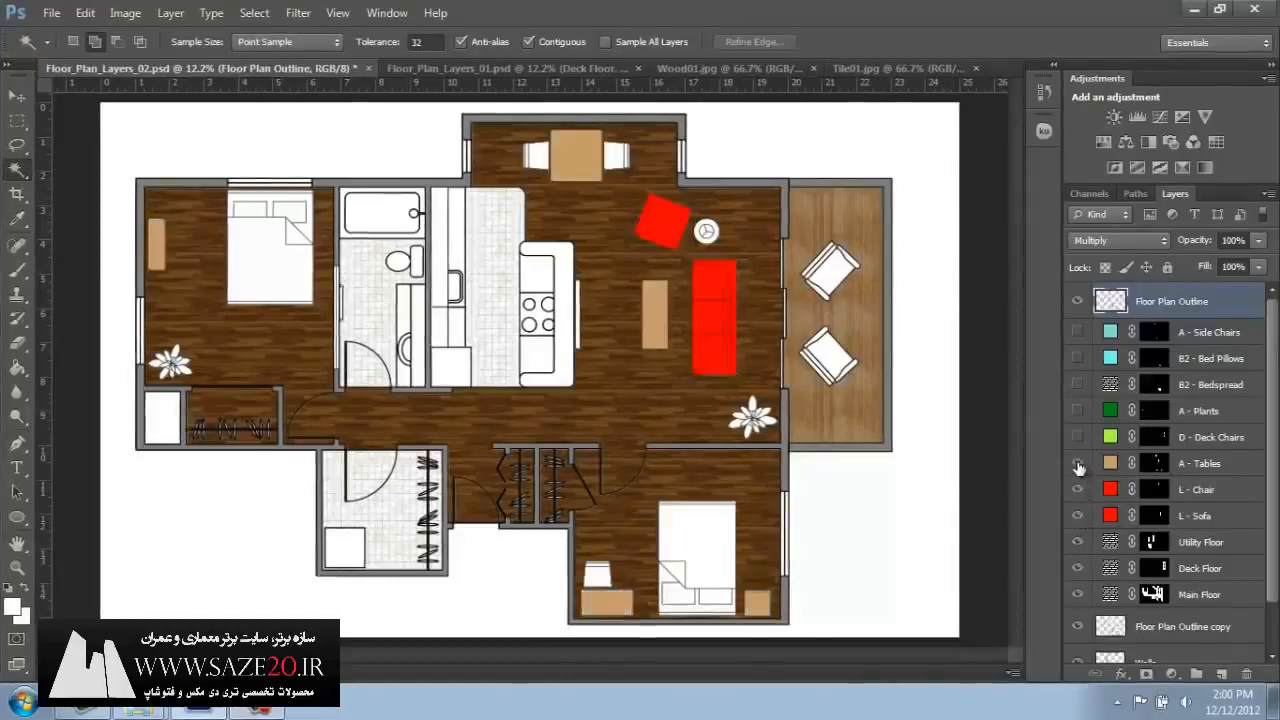
click(1077, 437)
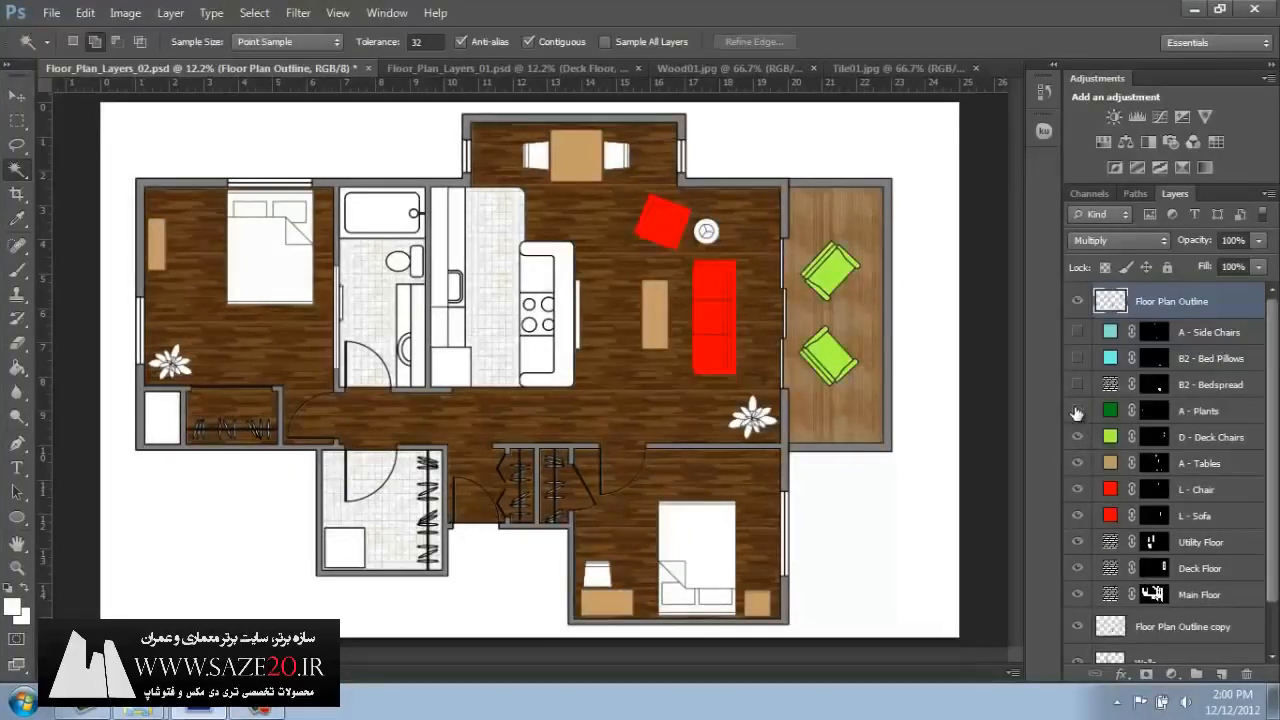
click(1077, 411)
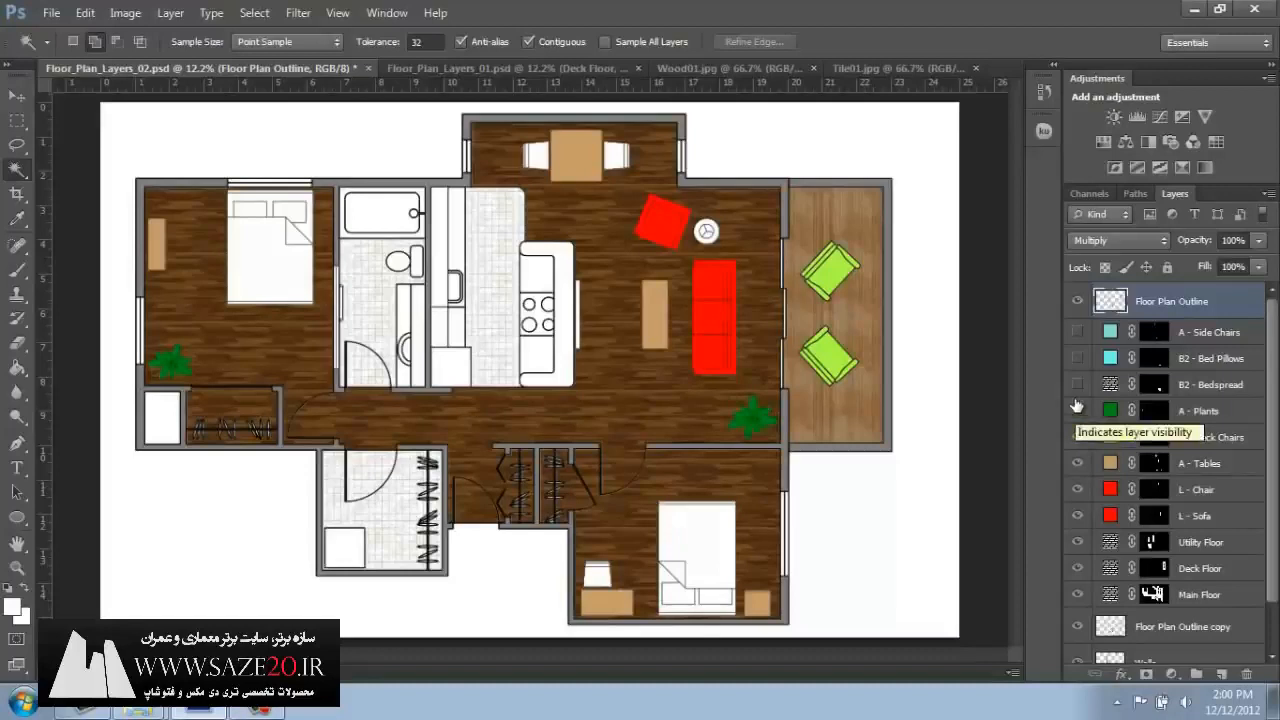
click(1077, 331)
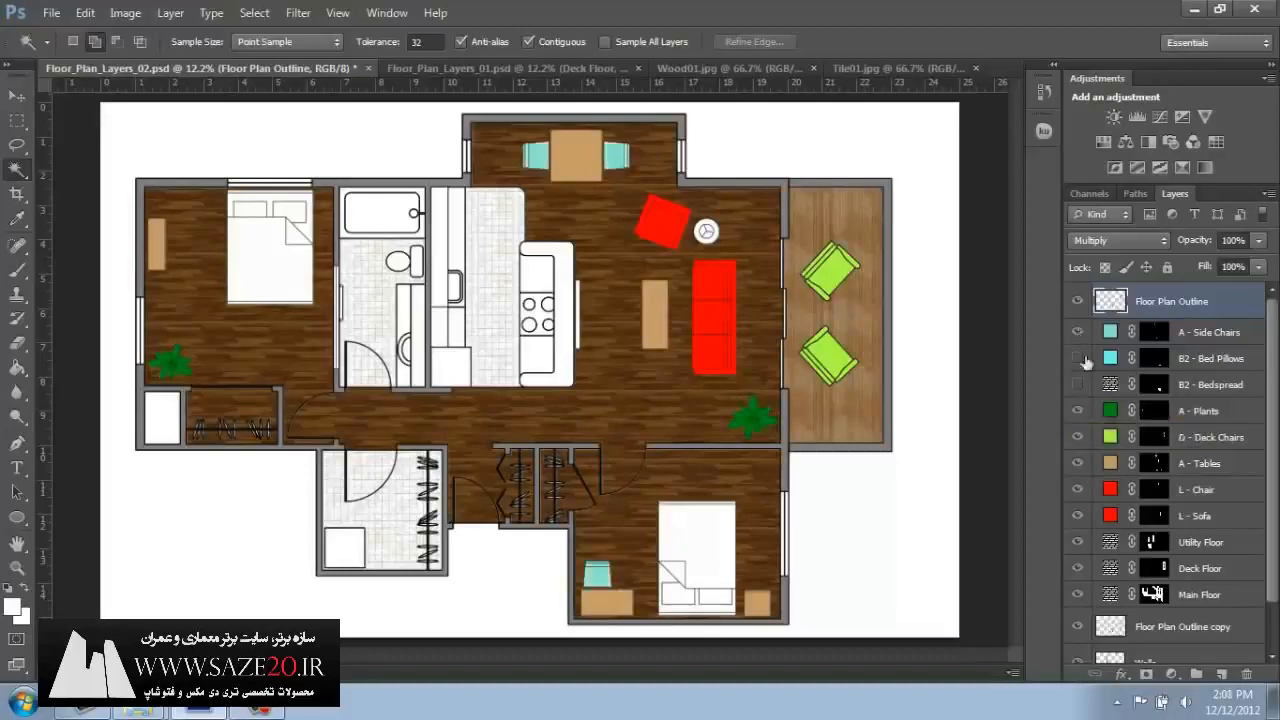
click(1078, 385)
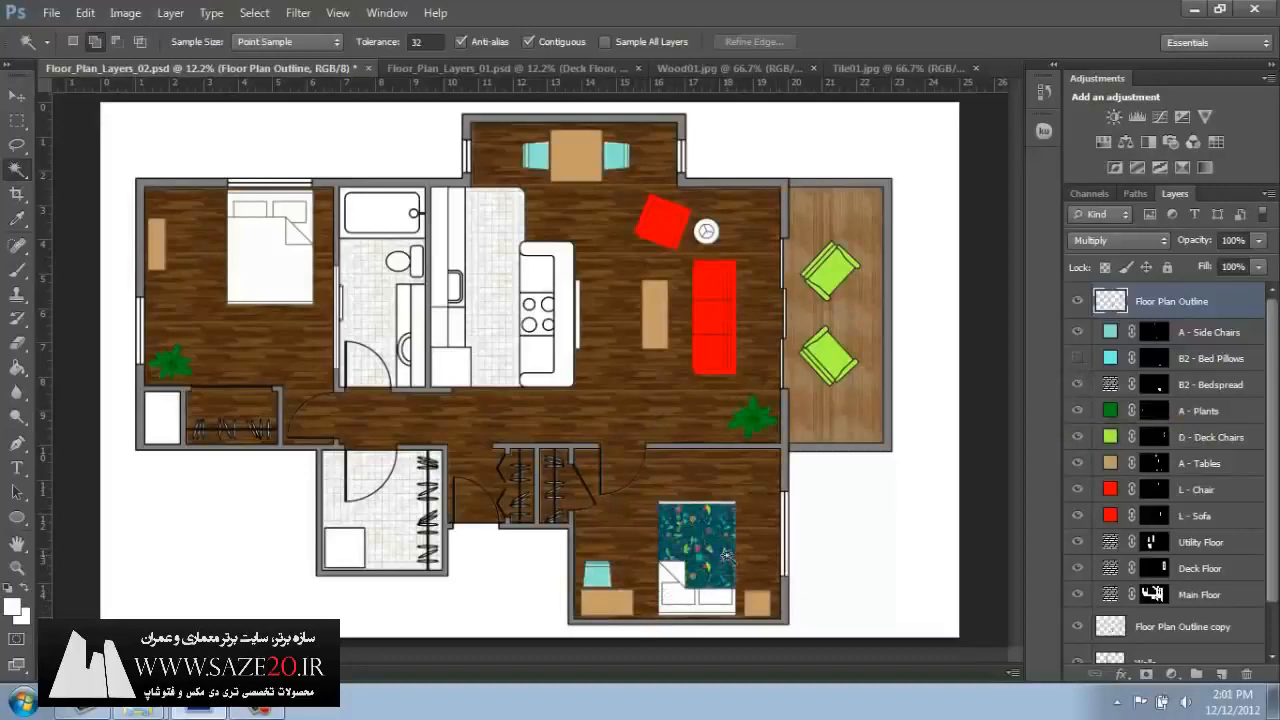
click(1078, 358)
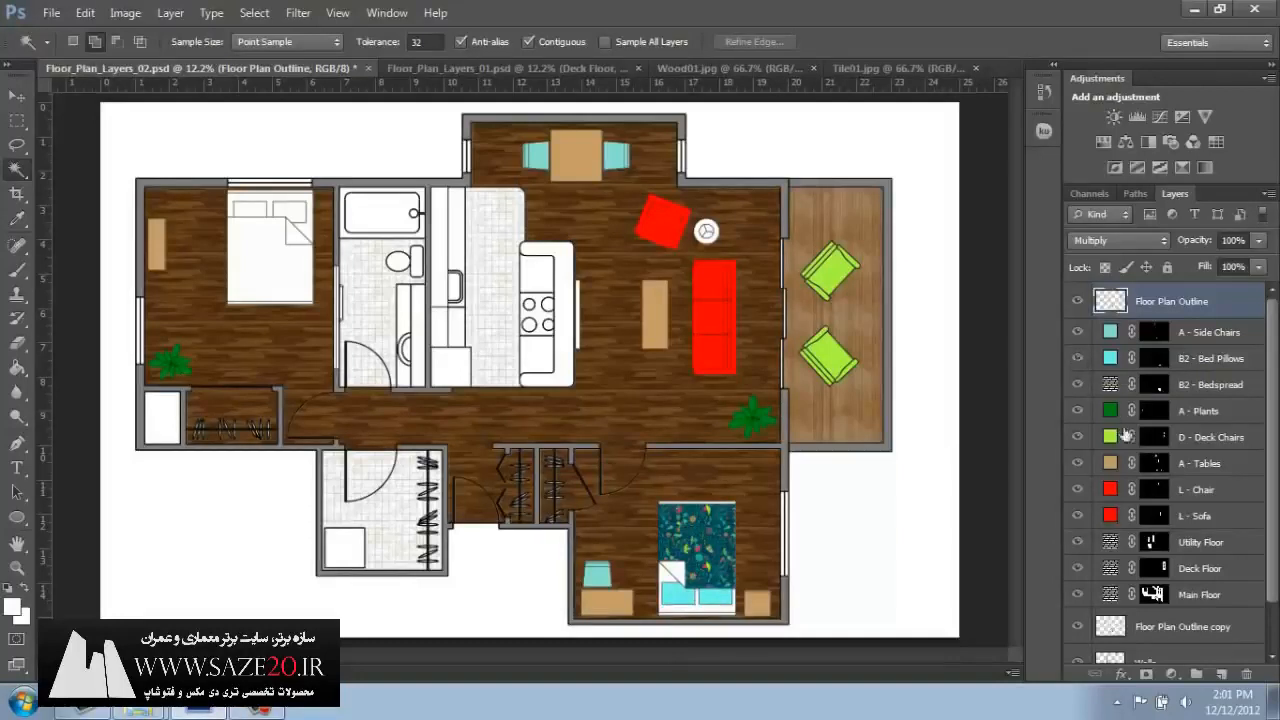
- Try magenta, purple, blue and green as the L - Sofa layer's fill colour, and discard the colour change
double_click(1110, 516)
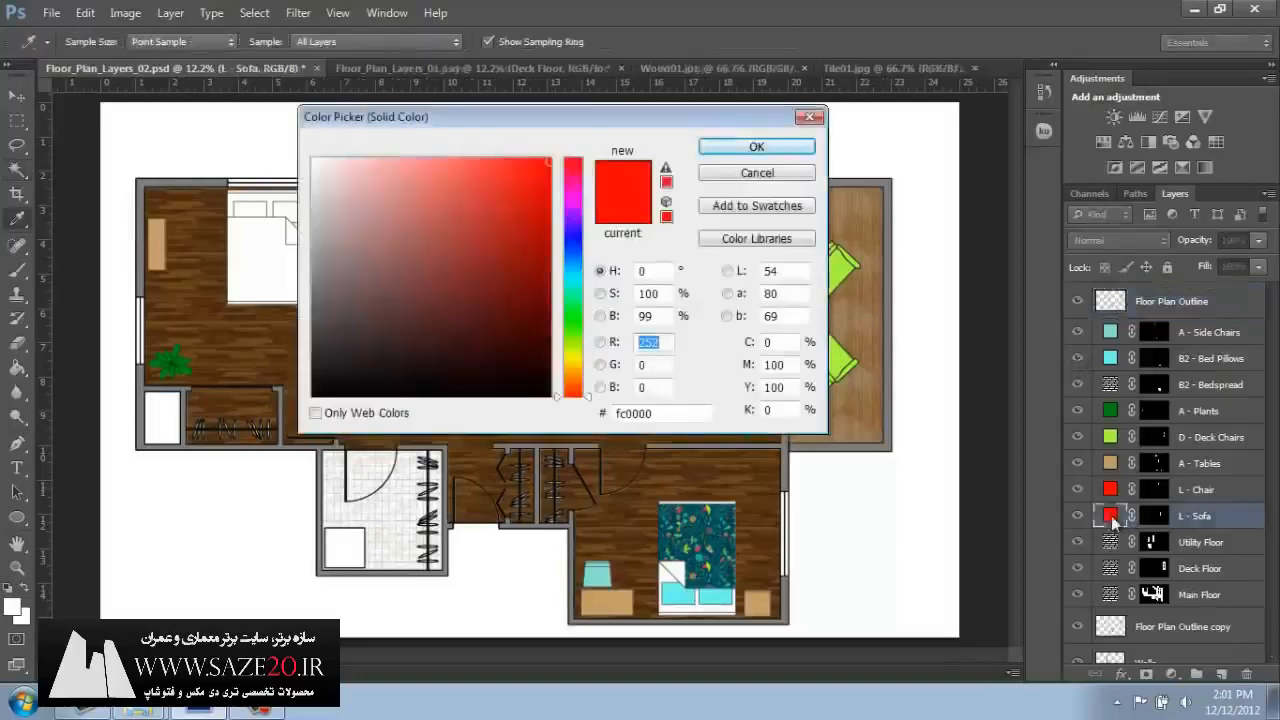
click(578, 198)
drag(566, 123, 294, 38)
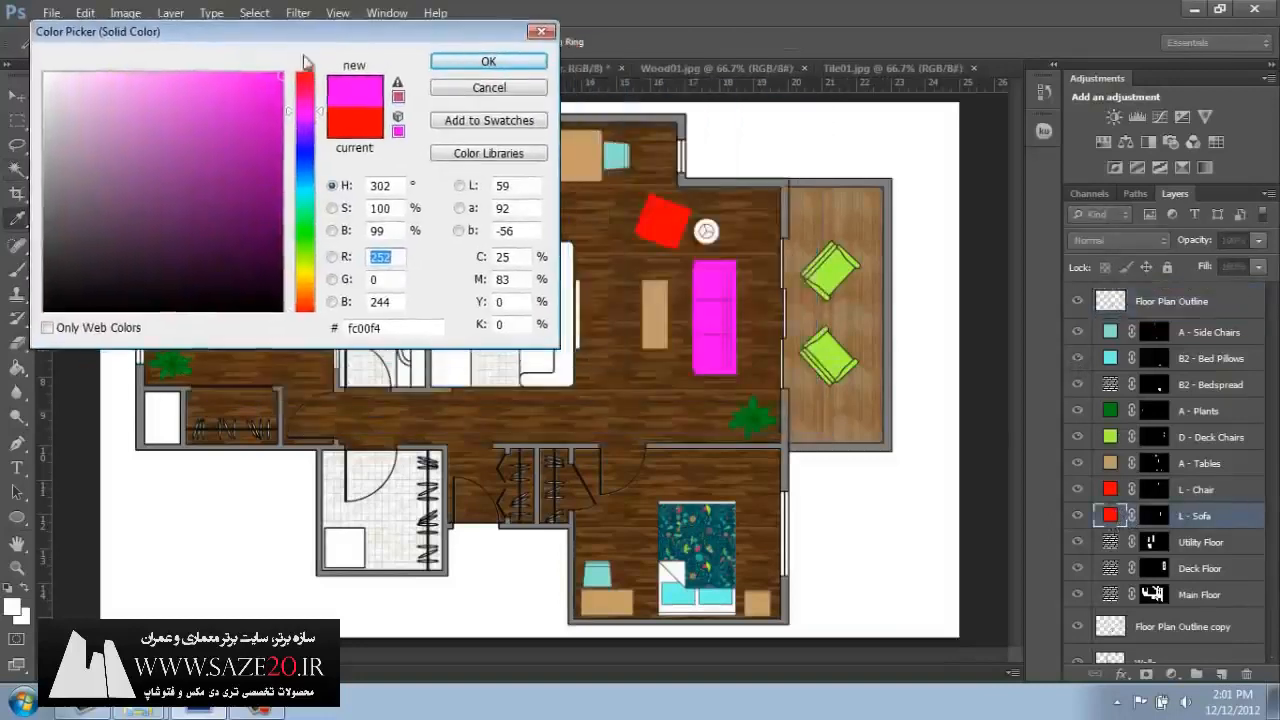
drag(271, 161, 267, 208)
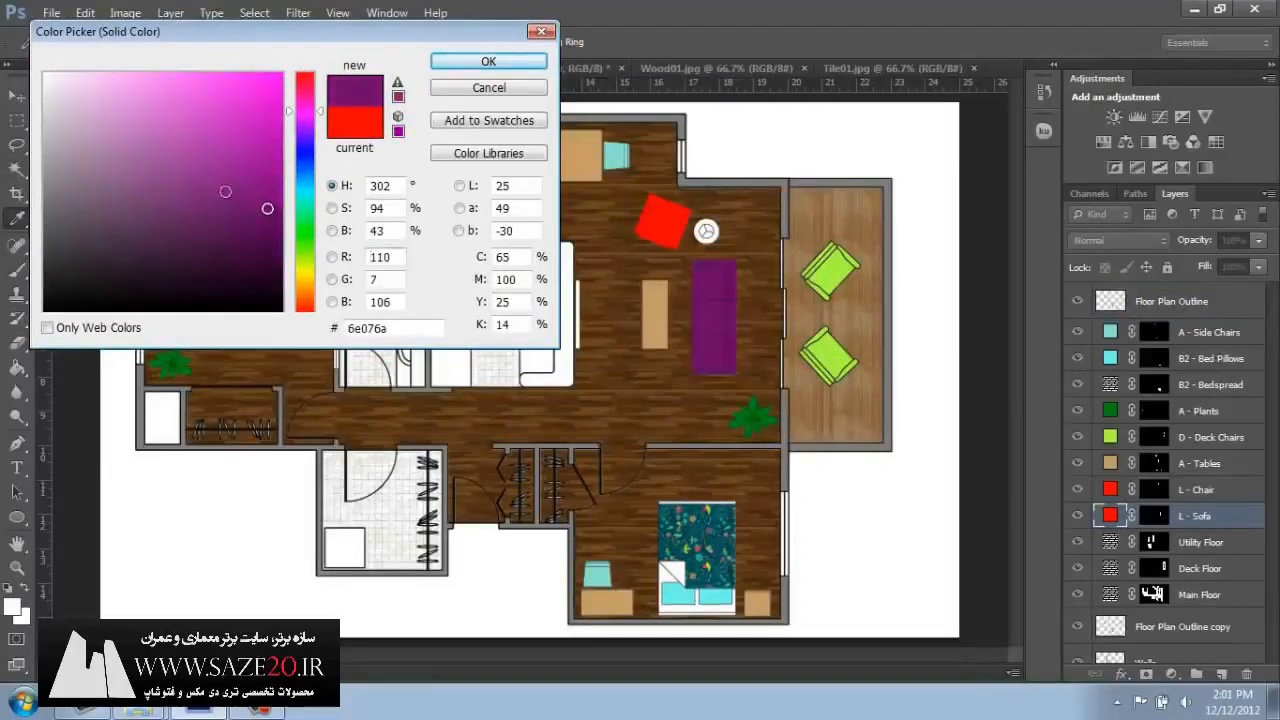
click(303, 152)
mouse_move(176, 129)
mouse_down()
mouse_move(112, 92)
mouse_move(110, 160)
mouse_move(157, 211)
mouse_up()
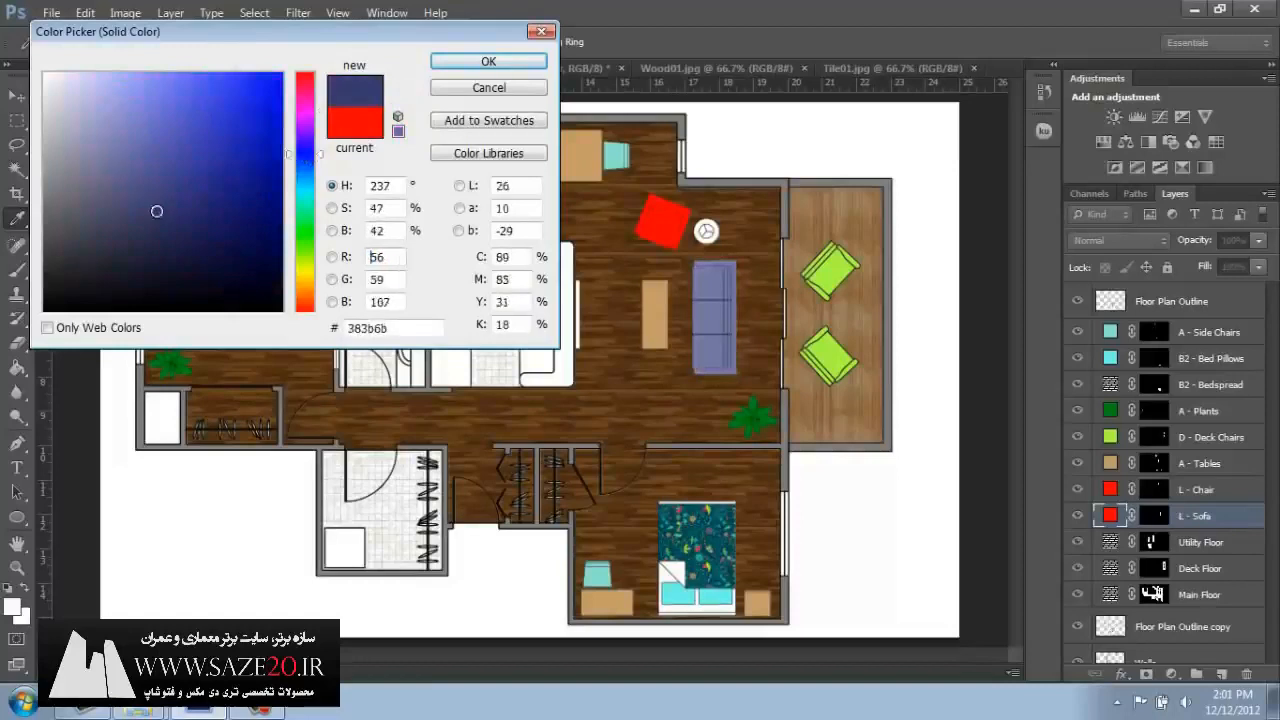
click(300, 235)
click(223, 113)
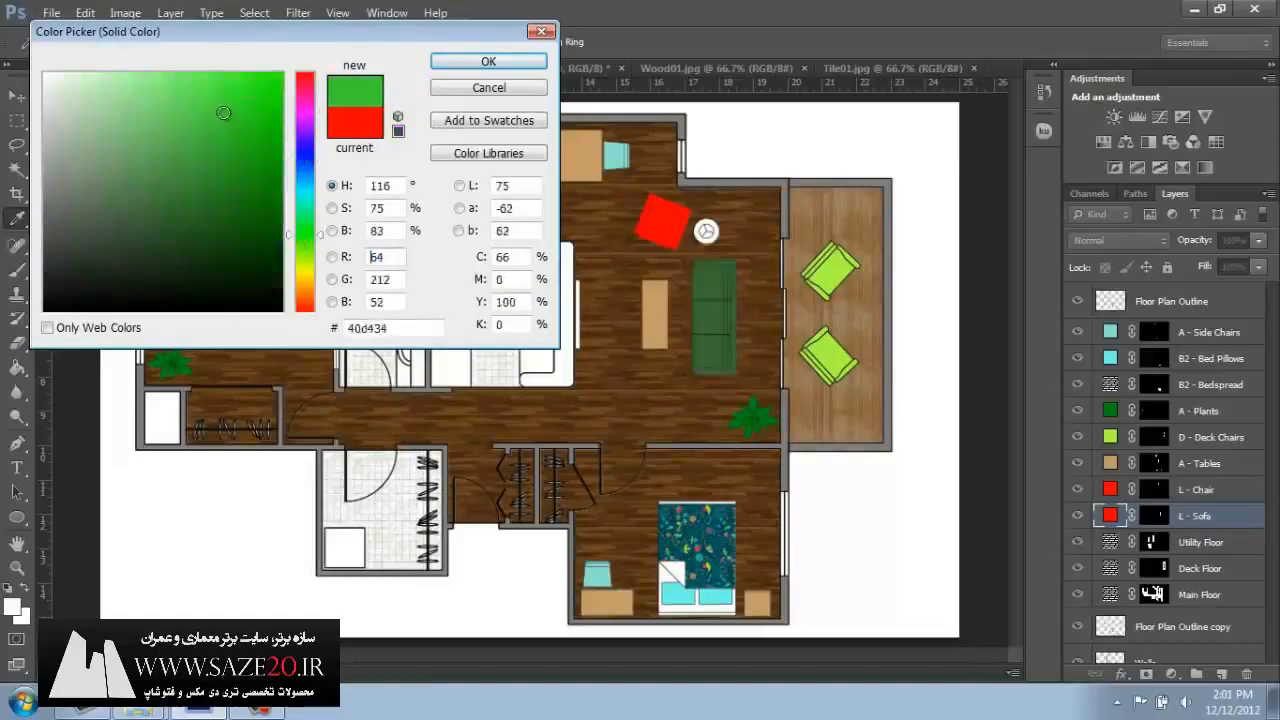
click(486, 89)
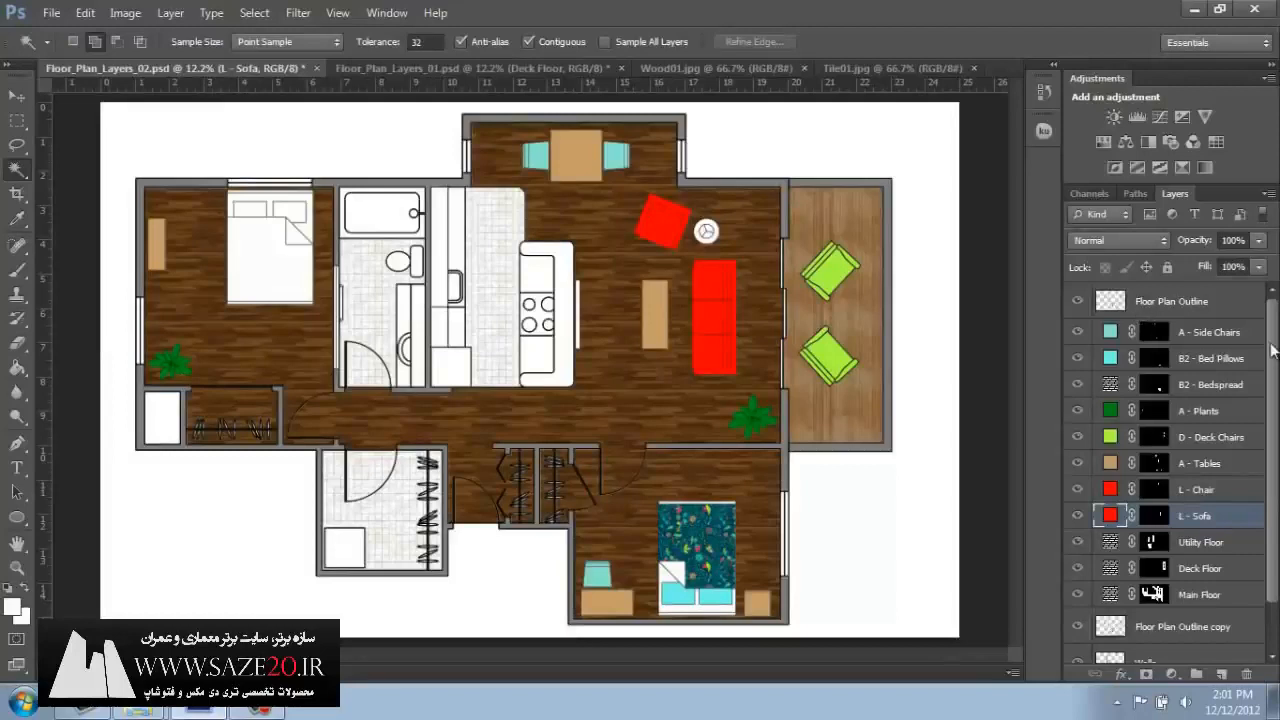
- Duplicate the Floor Plan Outline layer, try the copy between D - Deck Chairs and A - Tables, and delete it
click(1229, 317)
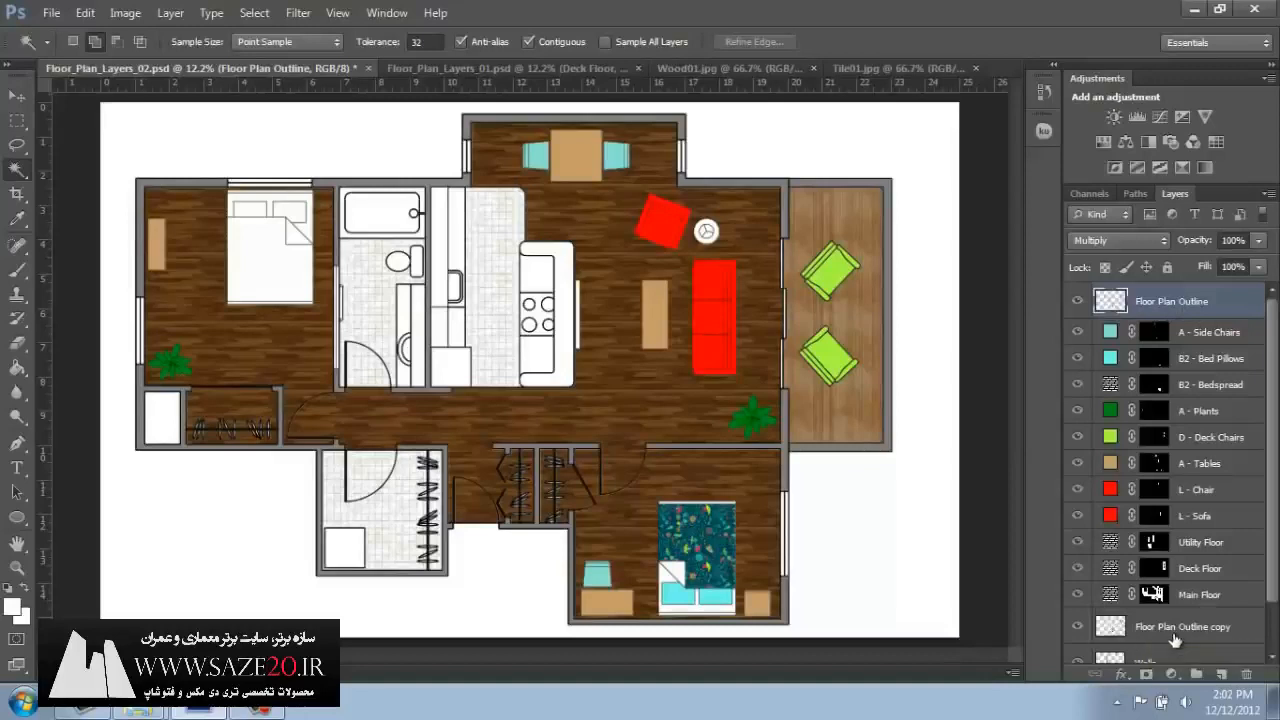
right_click(1183, 315)
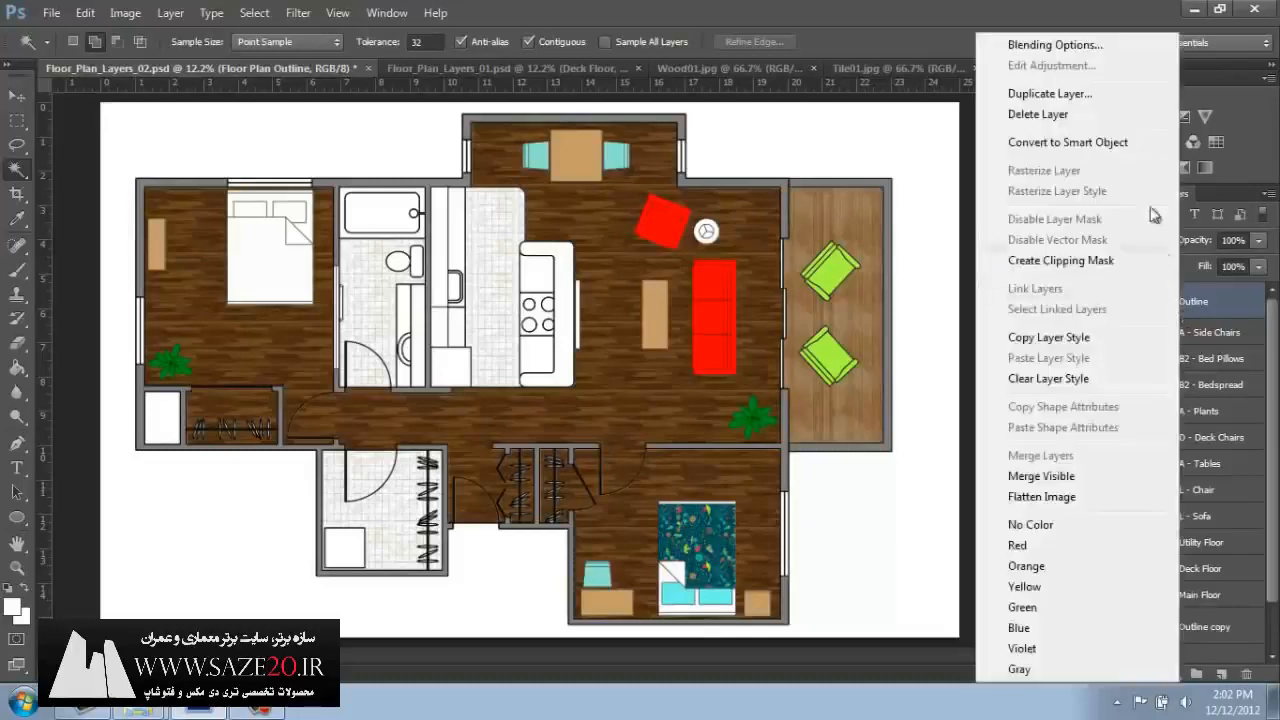
click(1108, 94)
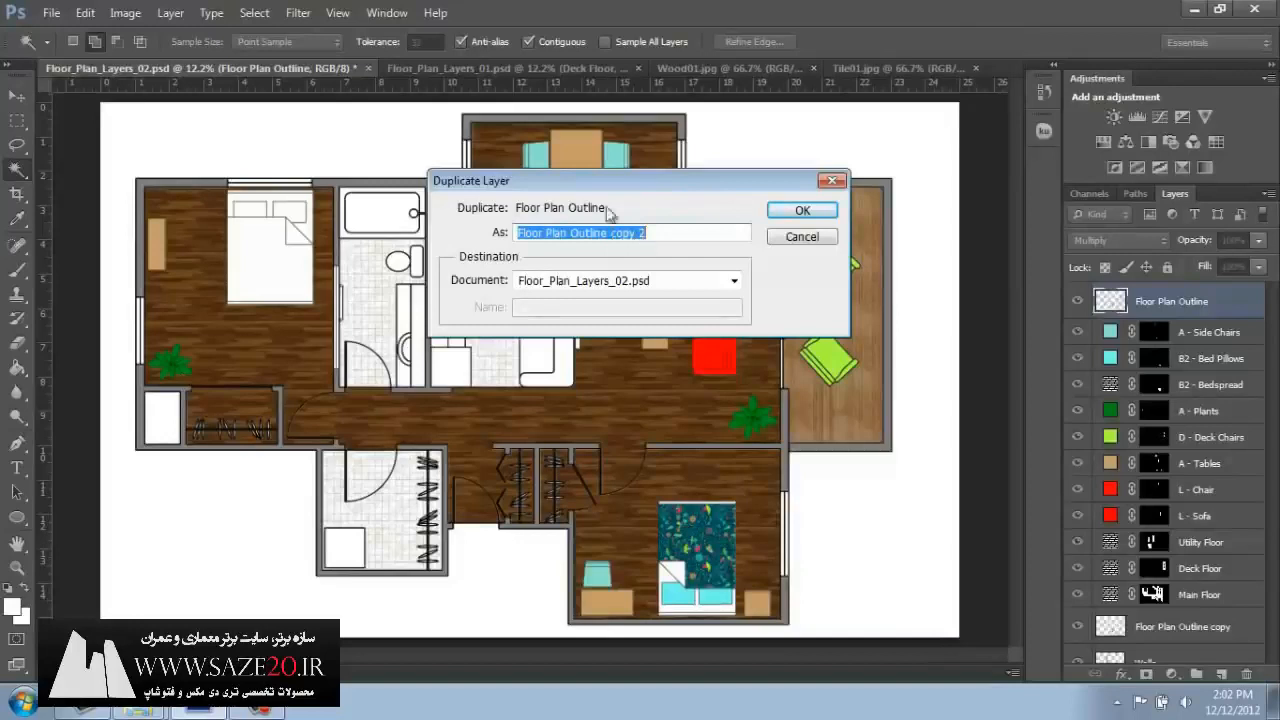
click(777, 216)
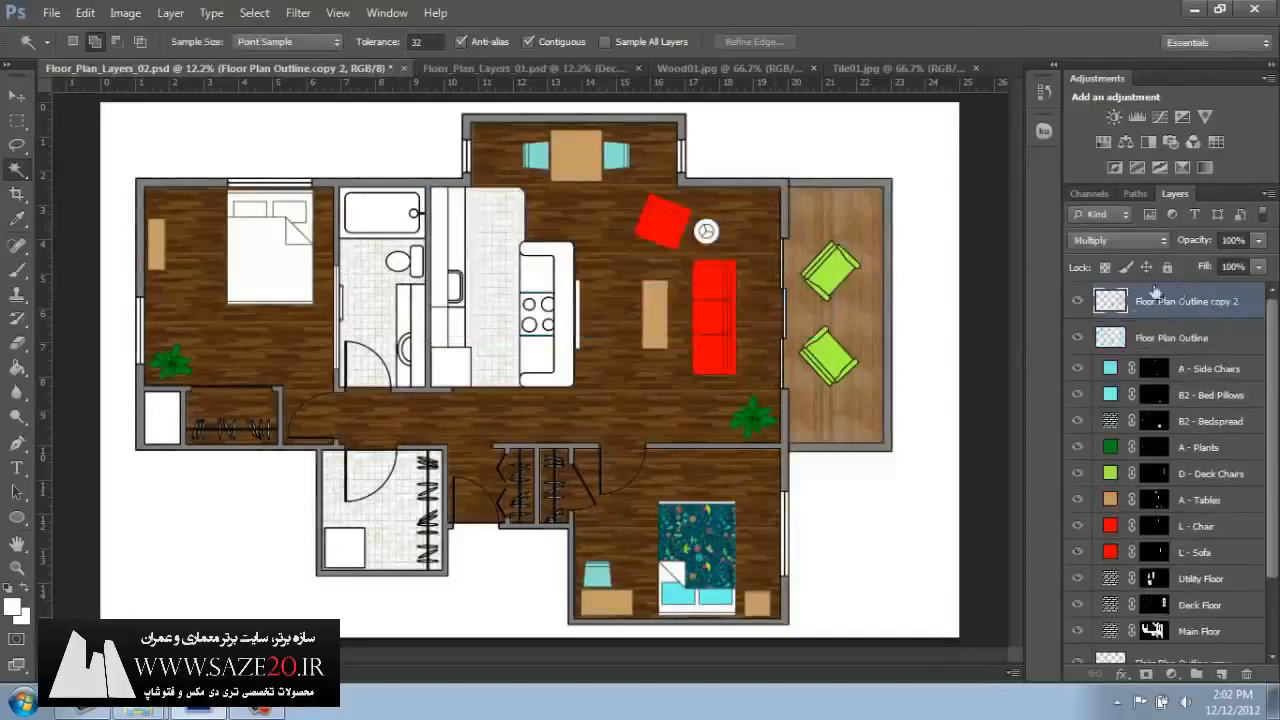
drag(1169, 302, 1213, 498)
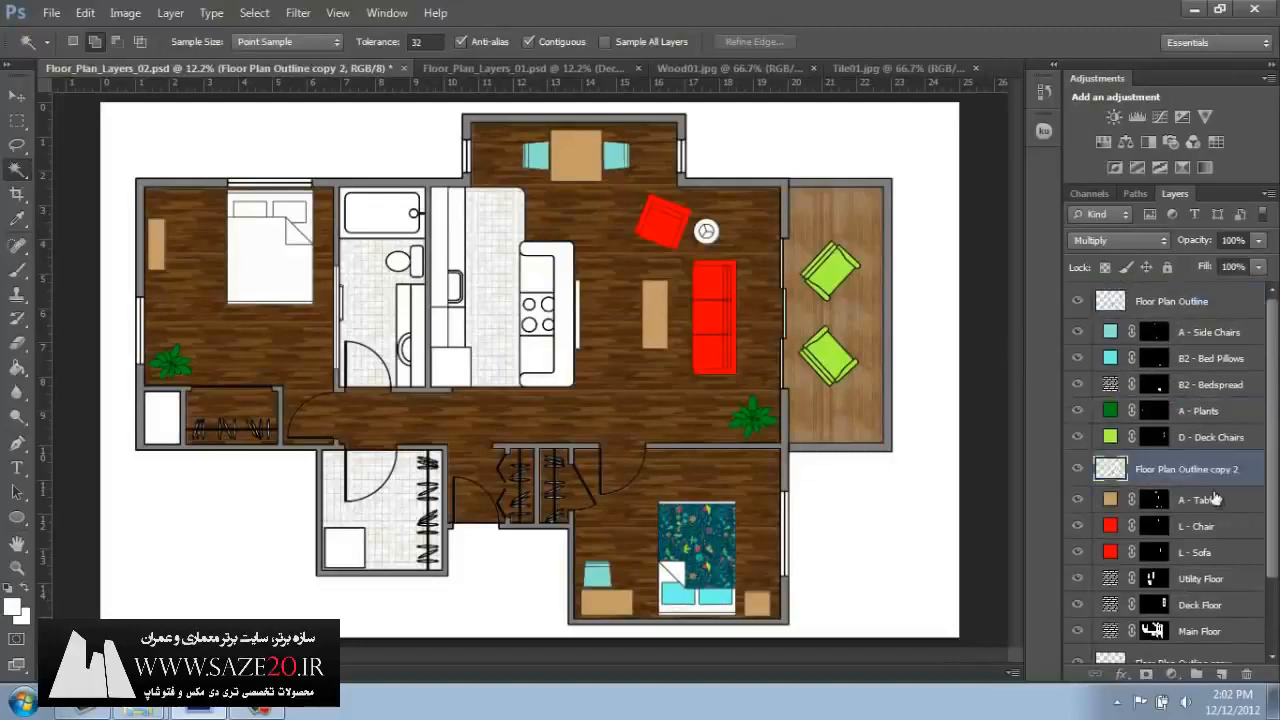
key(Delete)
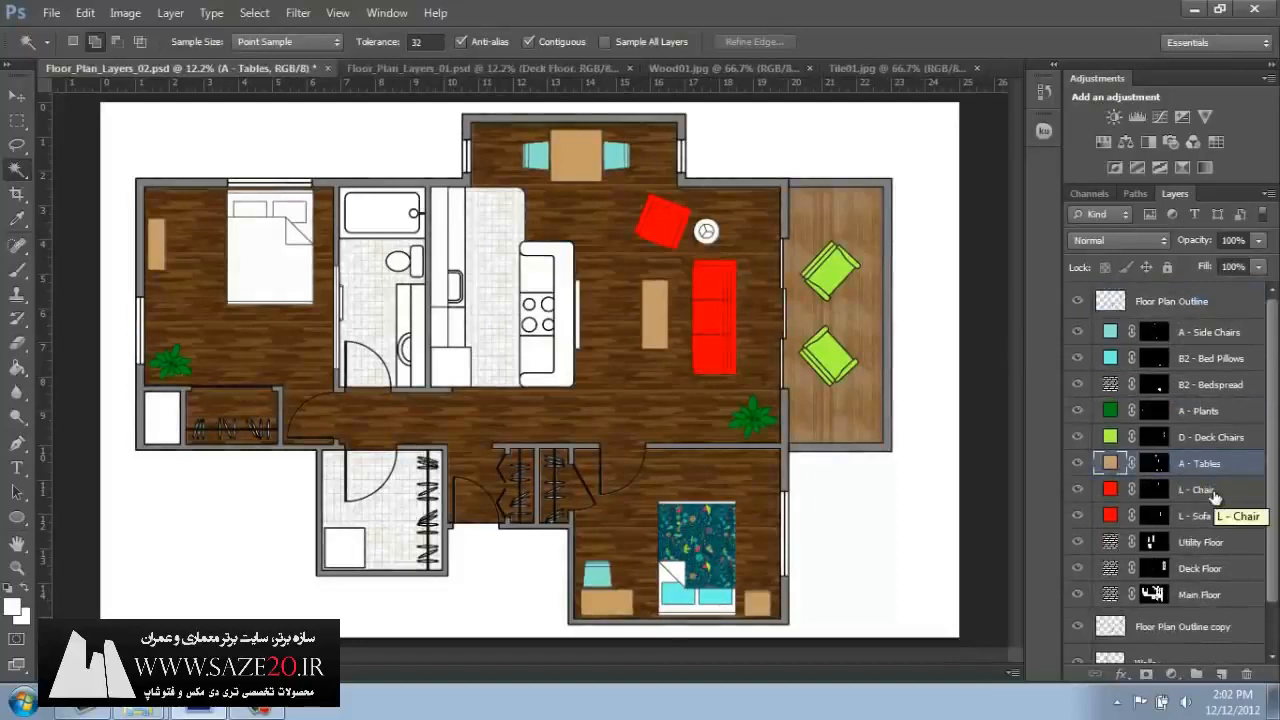
- Select the white bedspread of the bed beside the bathroom with the Magic Wand on the Floor Plan Outline layer
click(1190, 302)
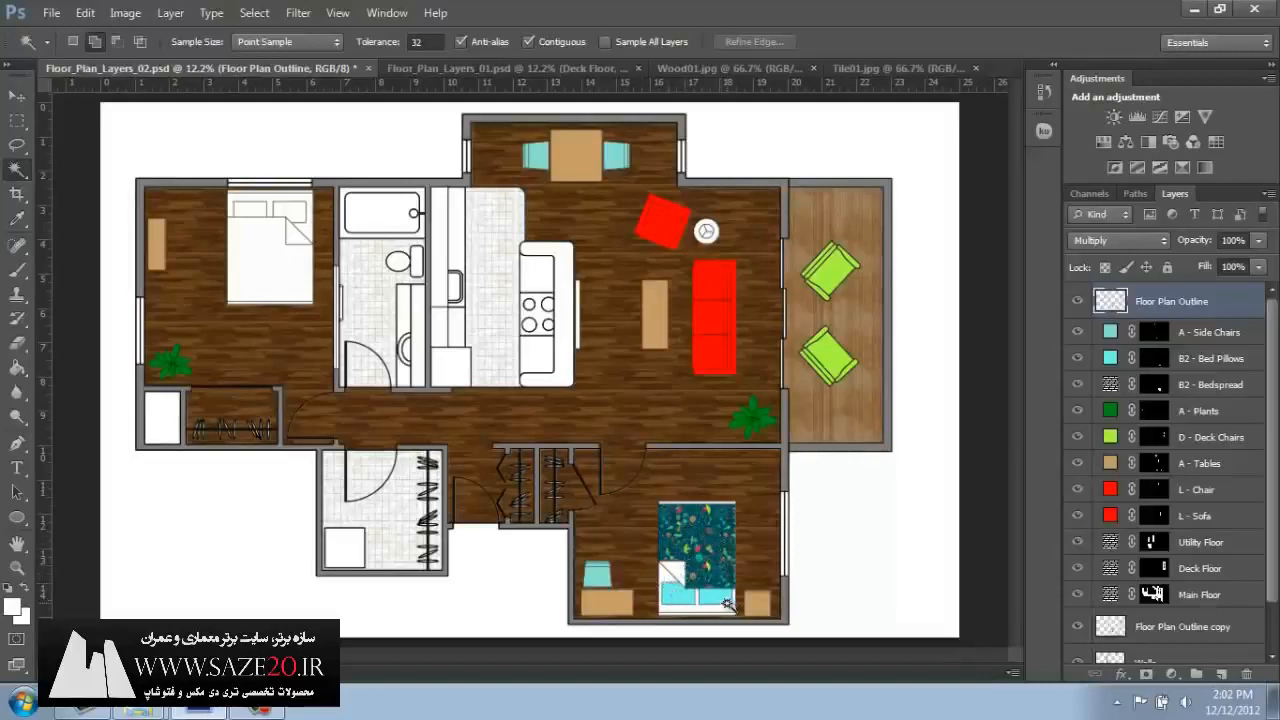
click(17, 567)
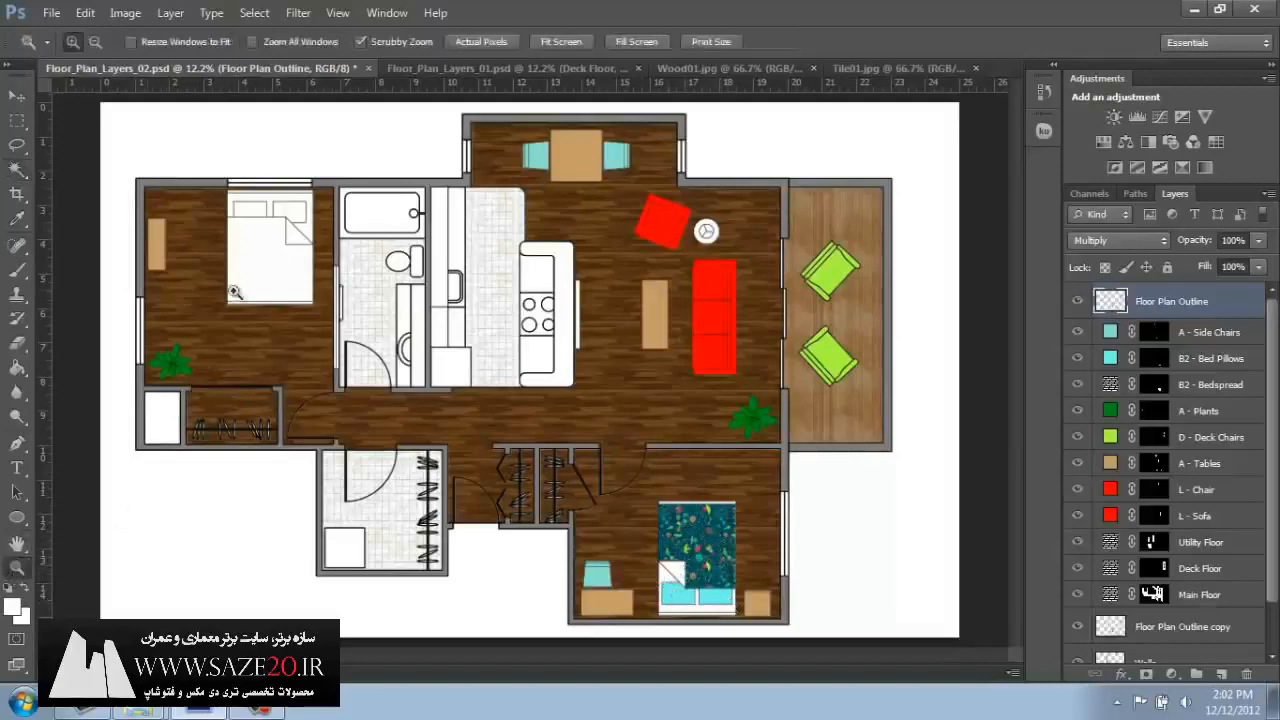
click(254, 240)
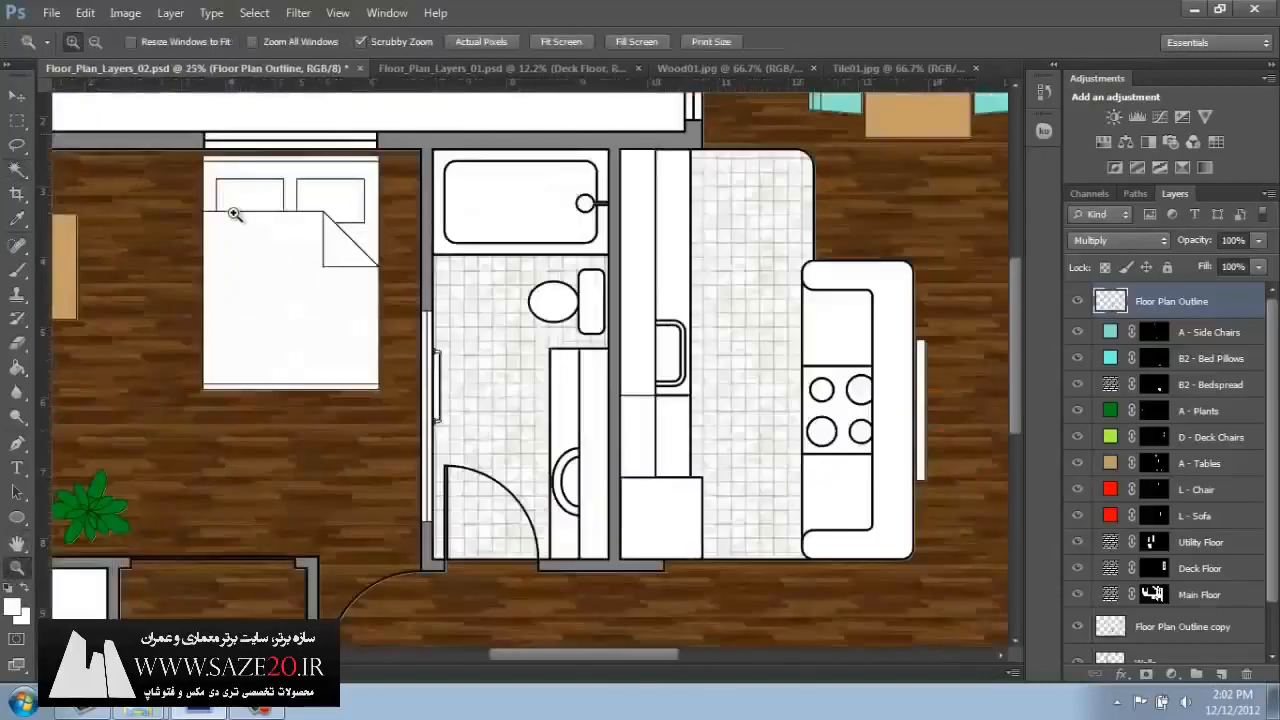
click(16, 171)
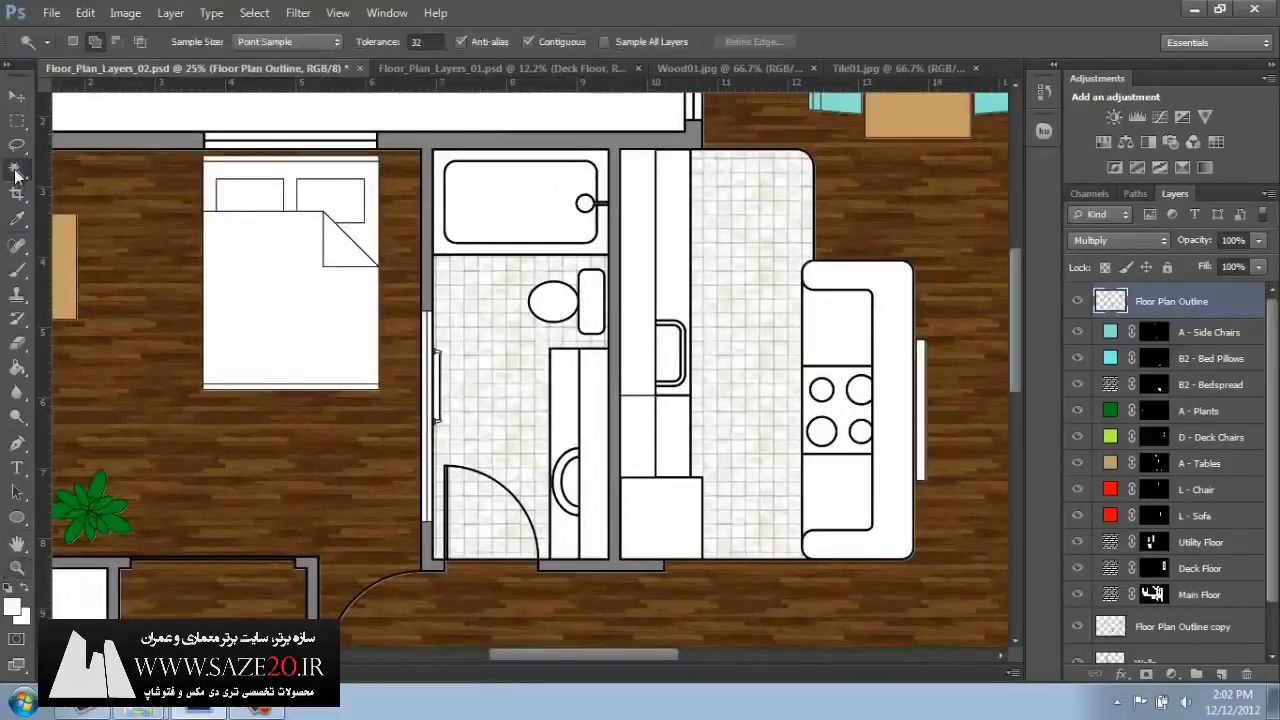
click(302, 331)
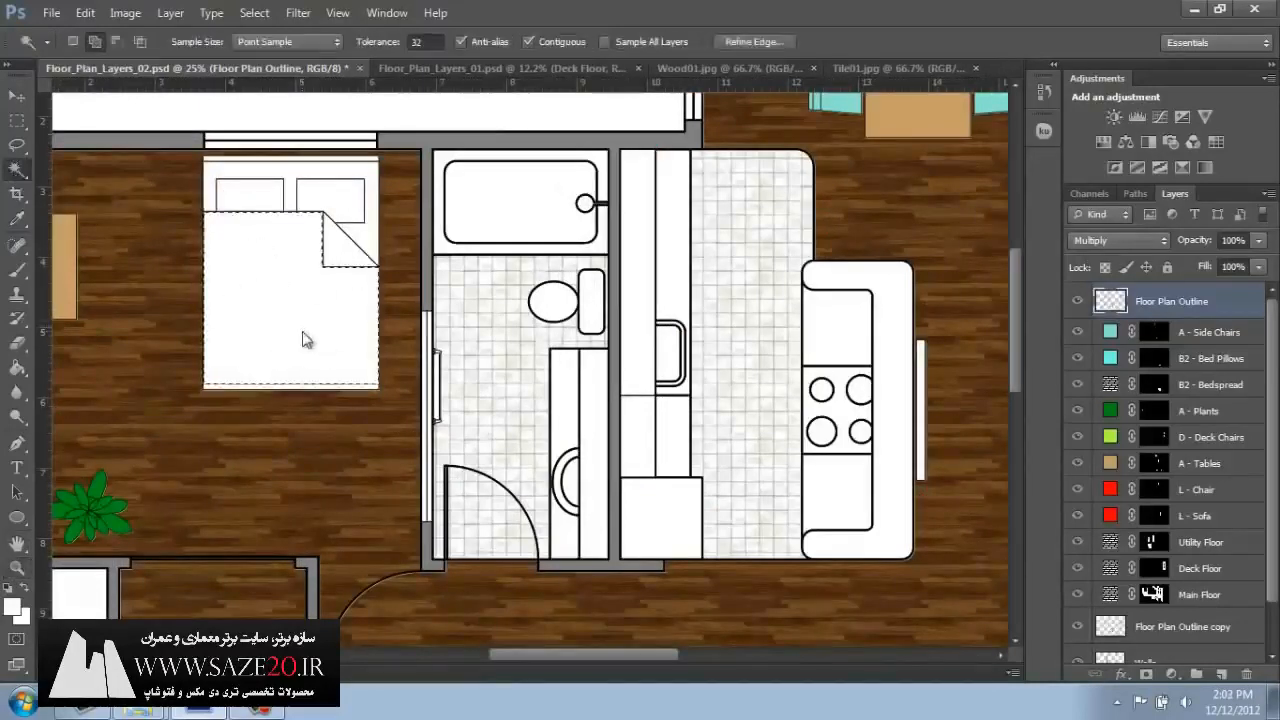
- Fill the selected bedspread with a pattern fill layer using the floral Pattern01.jpg at 100% scale
click(1175, 676)
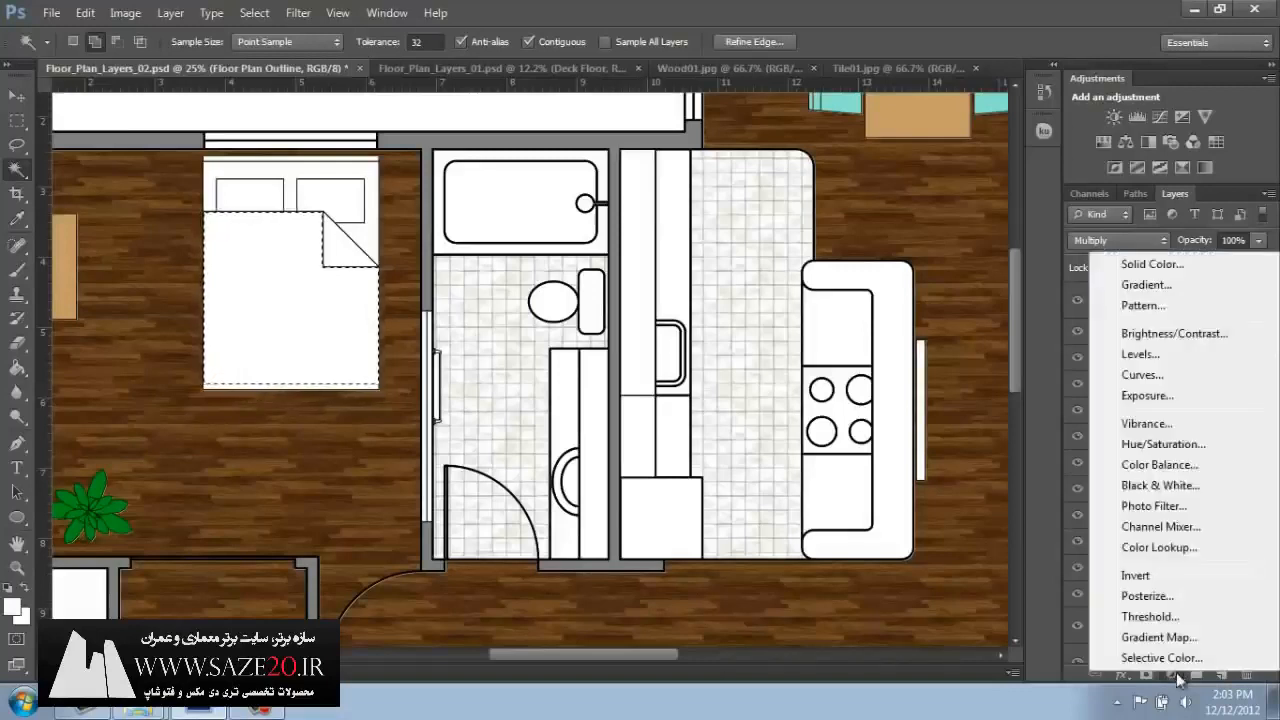
click(1166, 306)
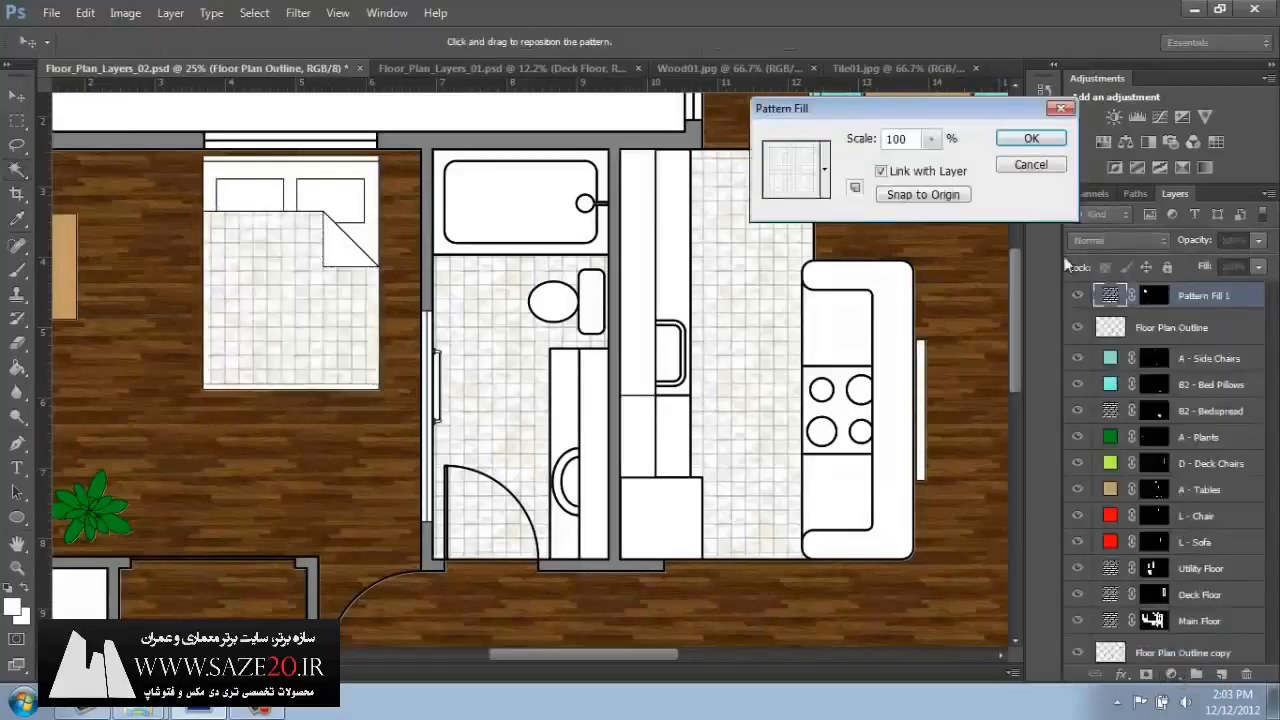
click(828, 173)
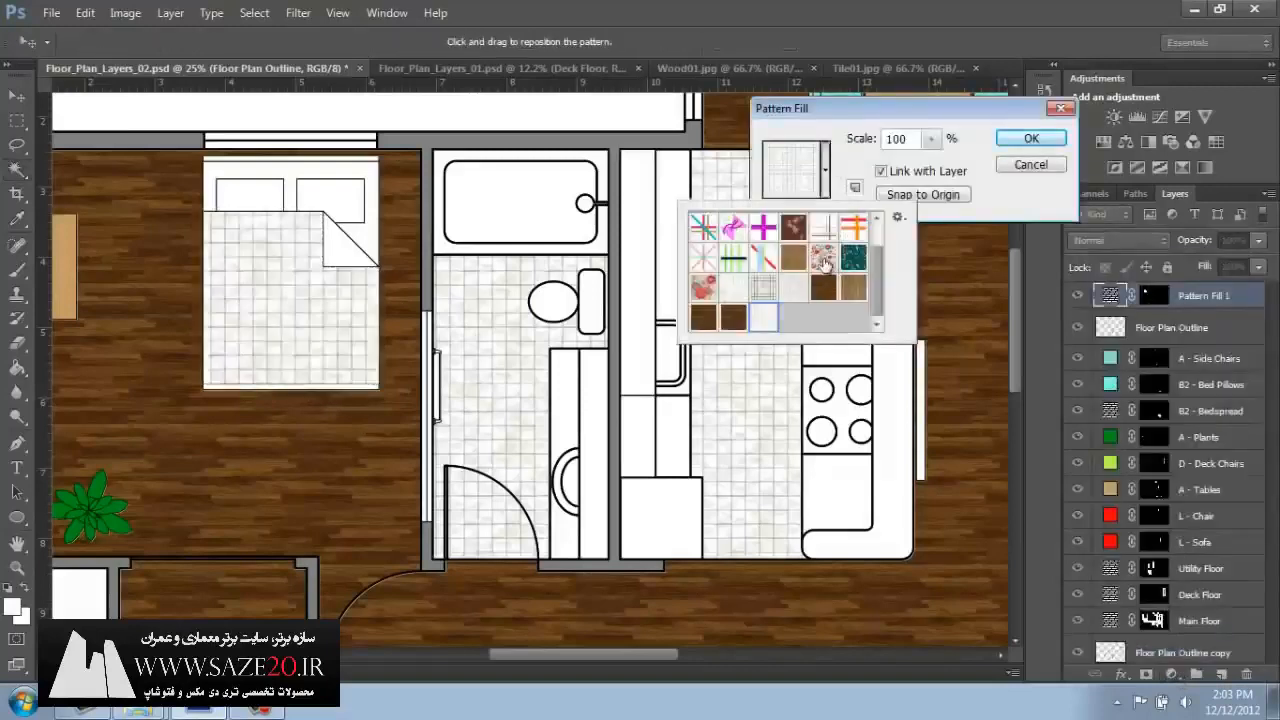
click(823, 260)
click(703, 288)
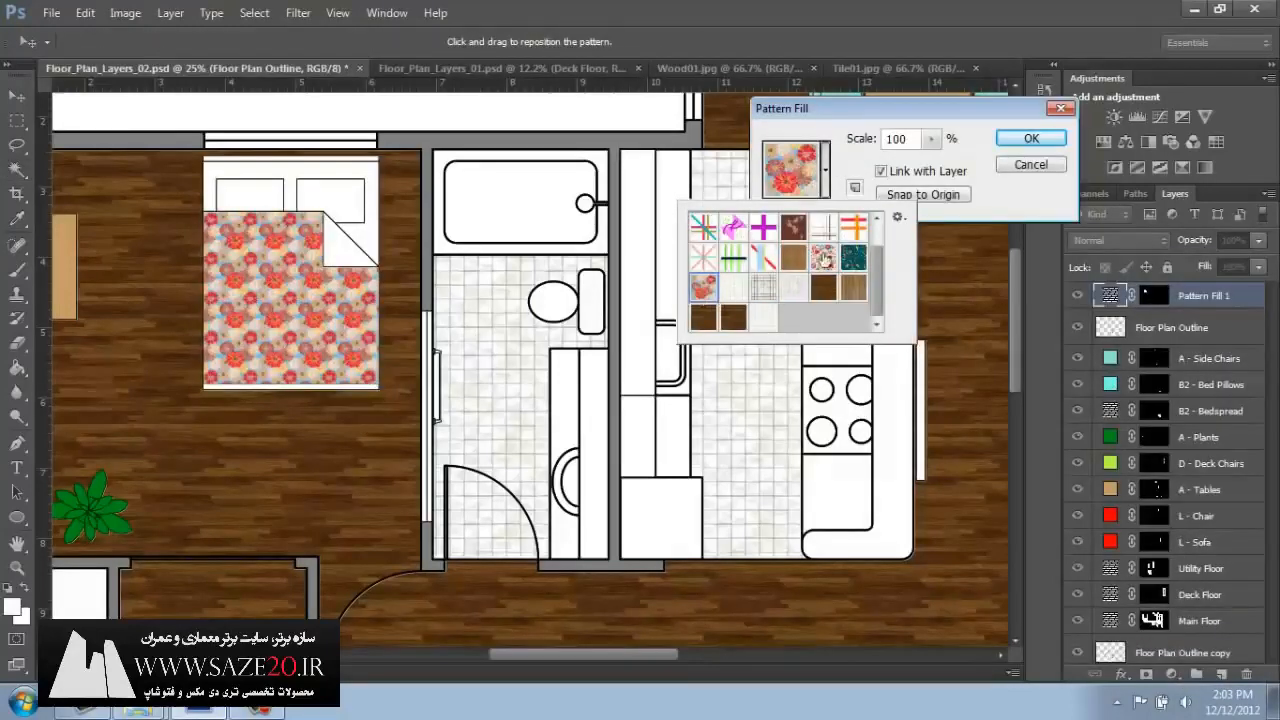
click(823, 260)
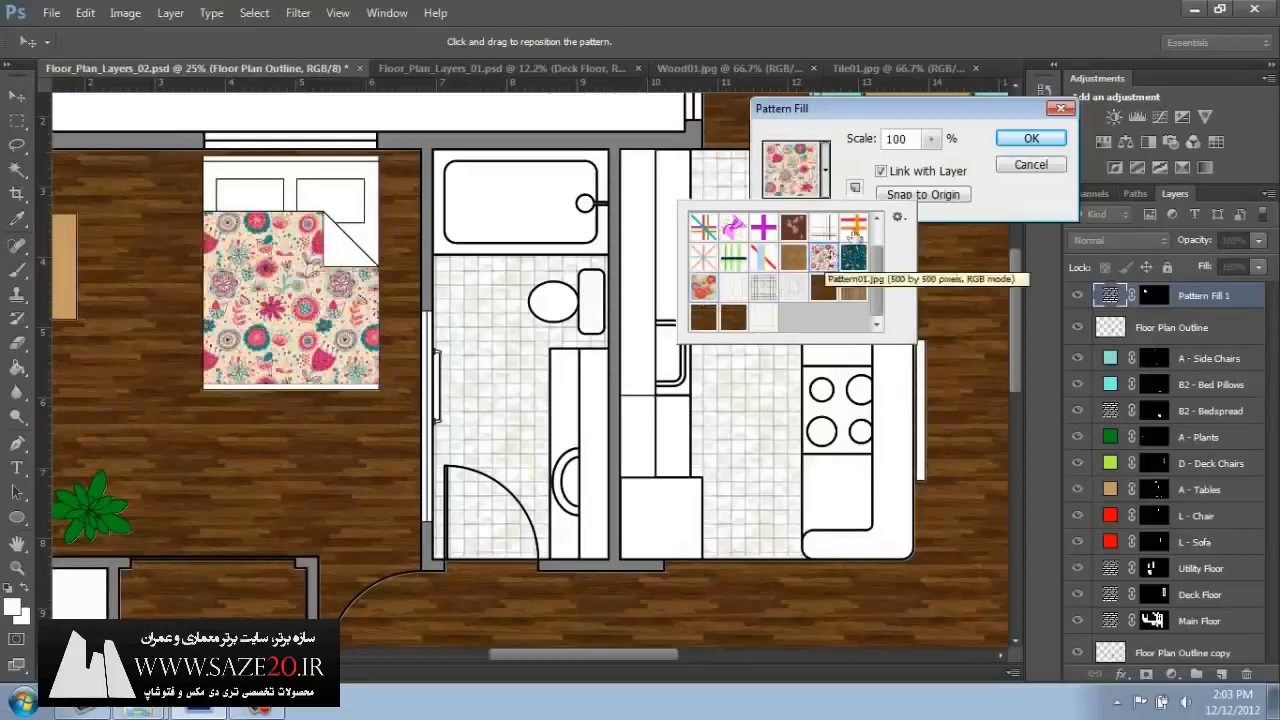
click(933, 139)
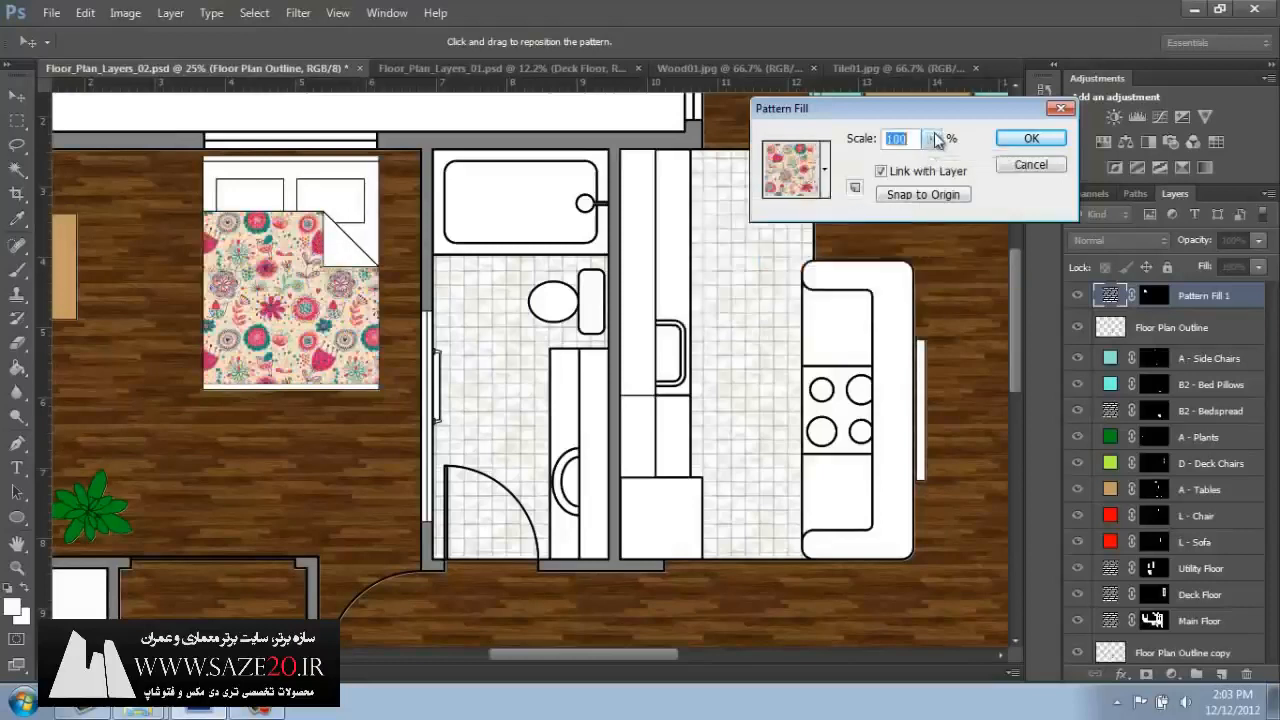
click(1055, 137)
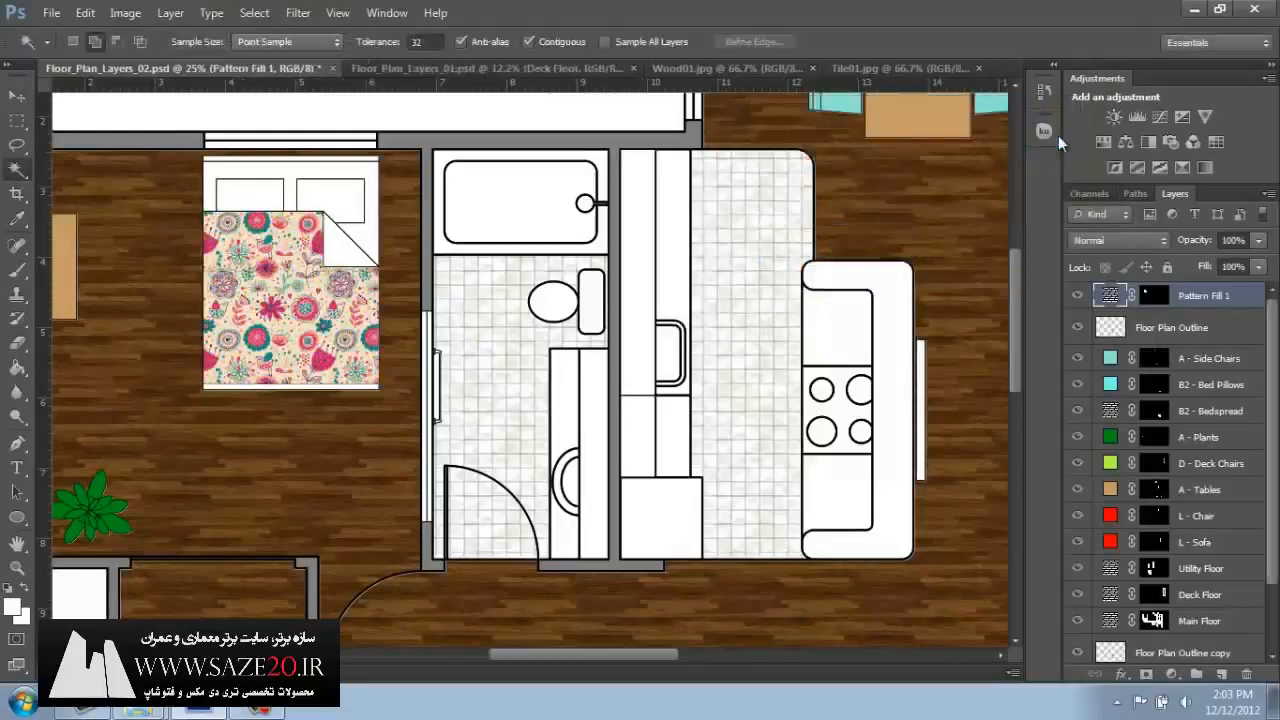
- Rename the new pattern fill layer B1 - Bedspread and move it between A - Side Chairs and B2 - Bed Pillows
double_click(1199, 296)
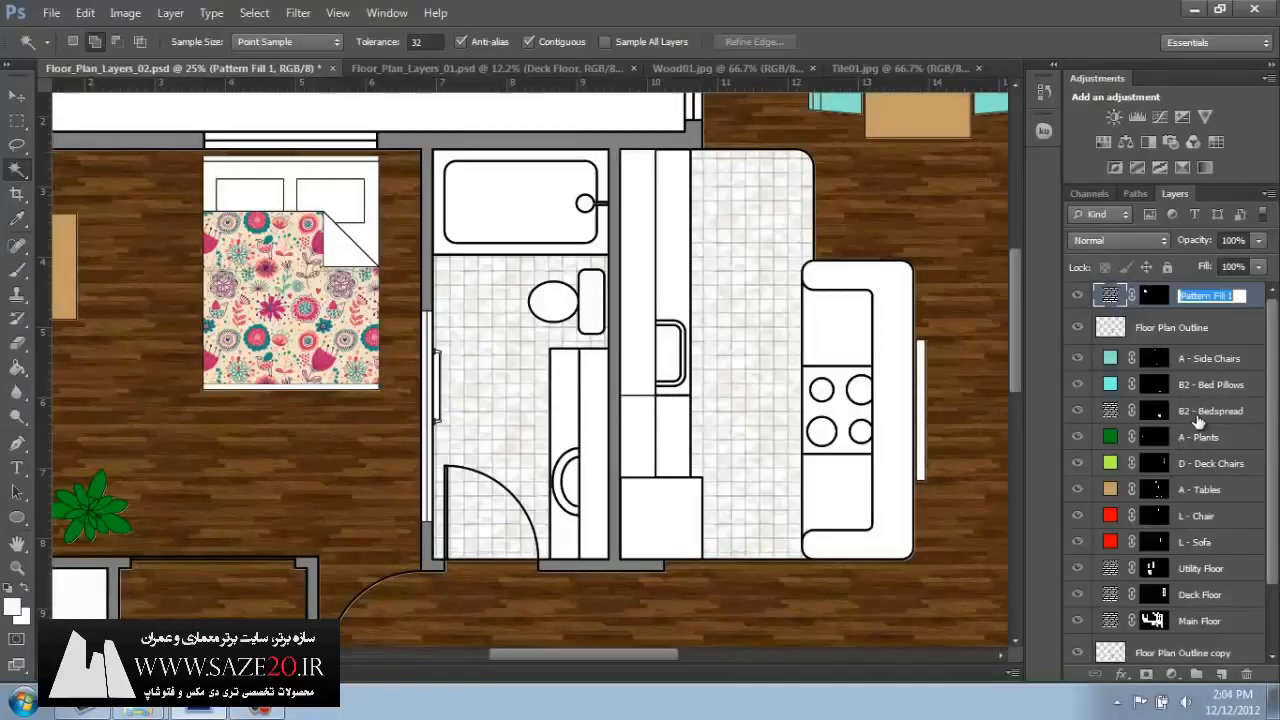
text(B1 - Bedspread)
key(Return)
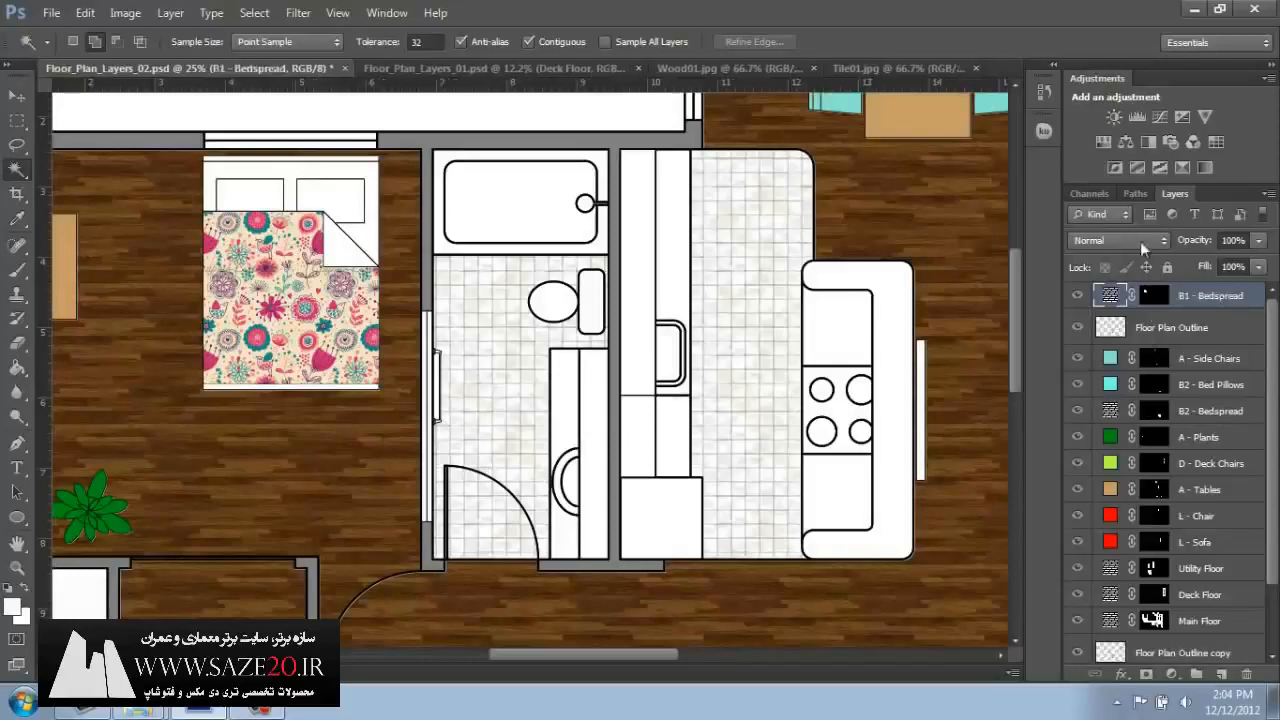
drag(1222, 323, 1212, 374)
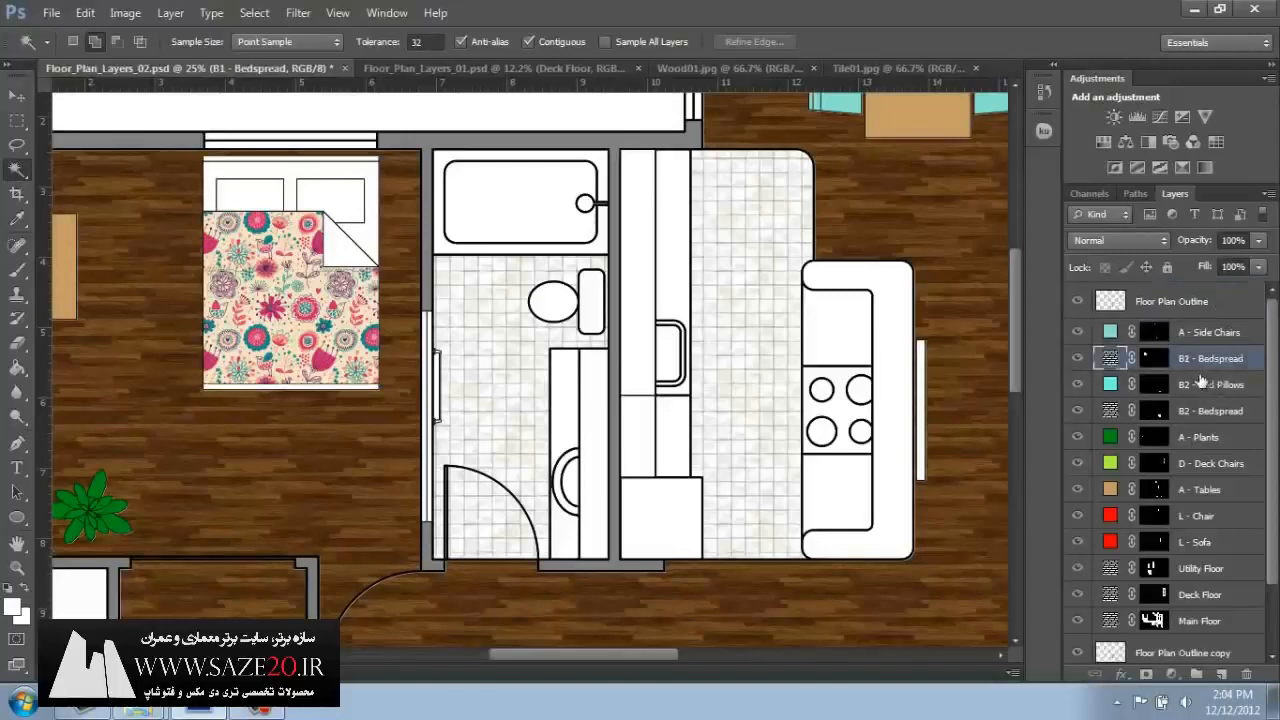
- Select both pillows above the floral bedspread on the Floor Plan Outline layer and add a solid colour fill layer for them
click(1200, 302)
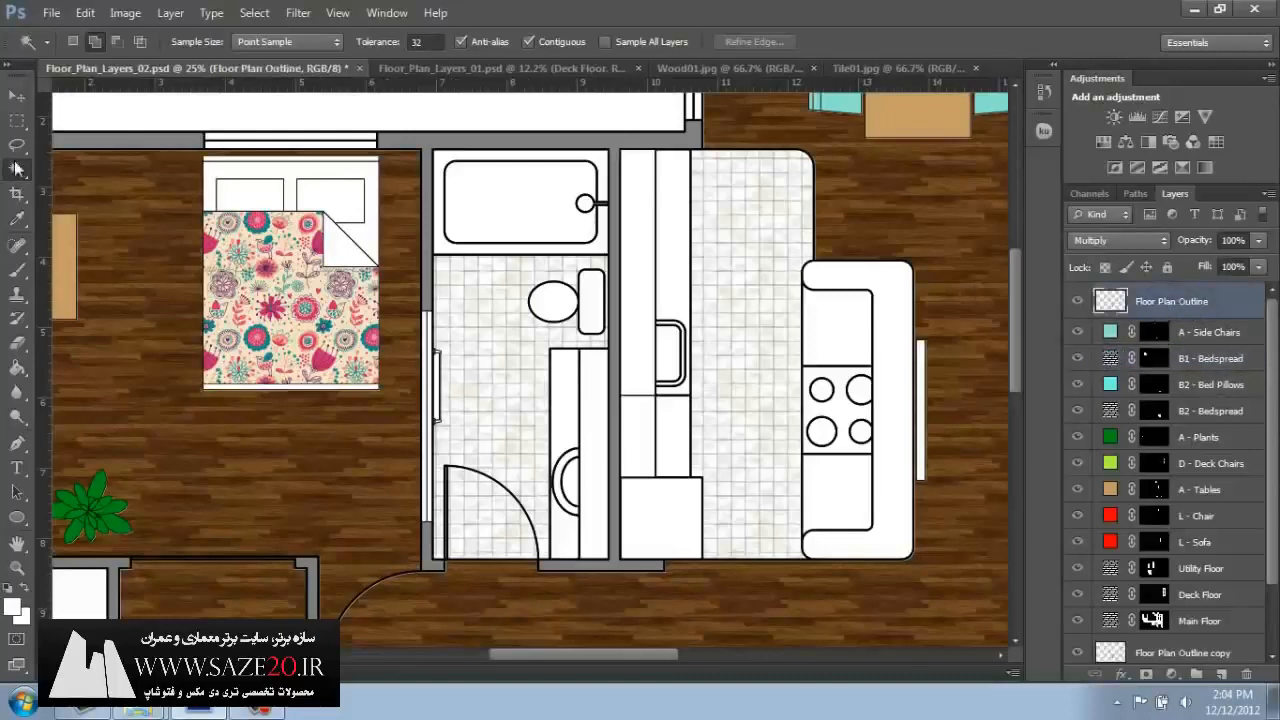
click(242, 198)
shift+click(315, 199)
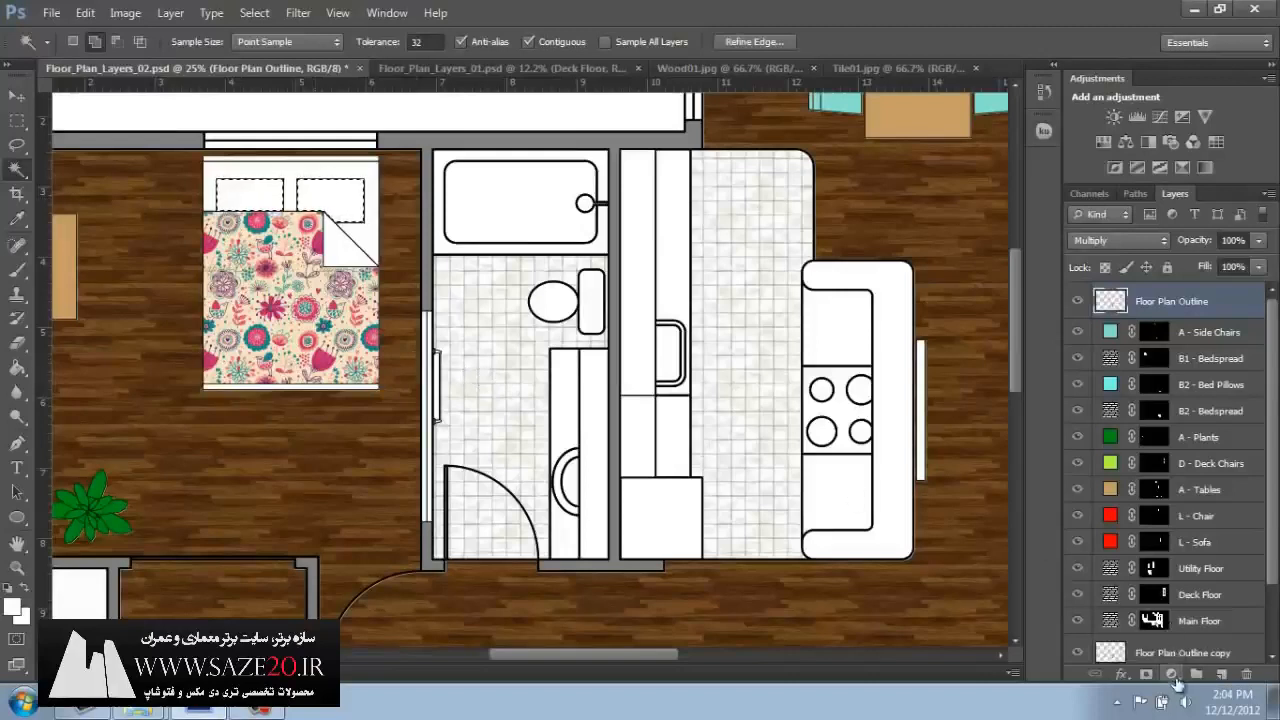
click(1172, 676)
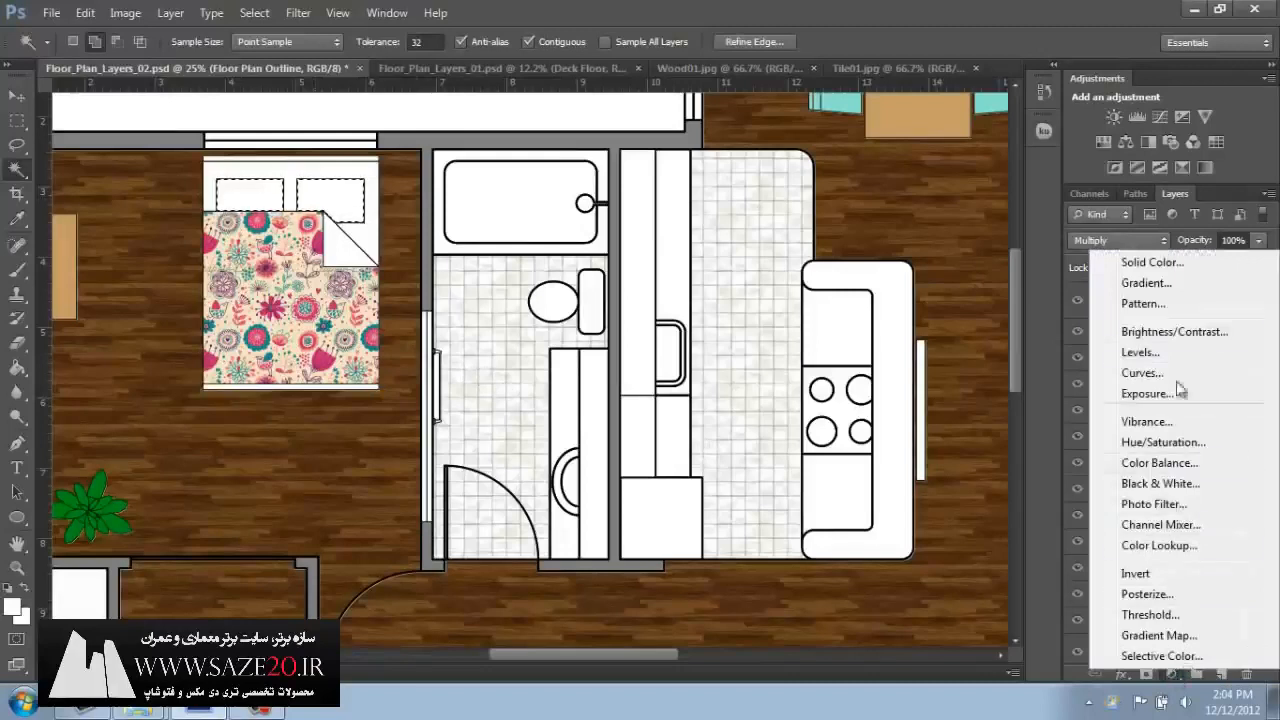
click(1152, 263)
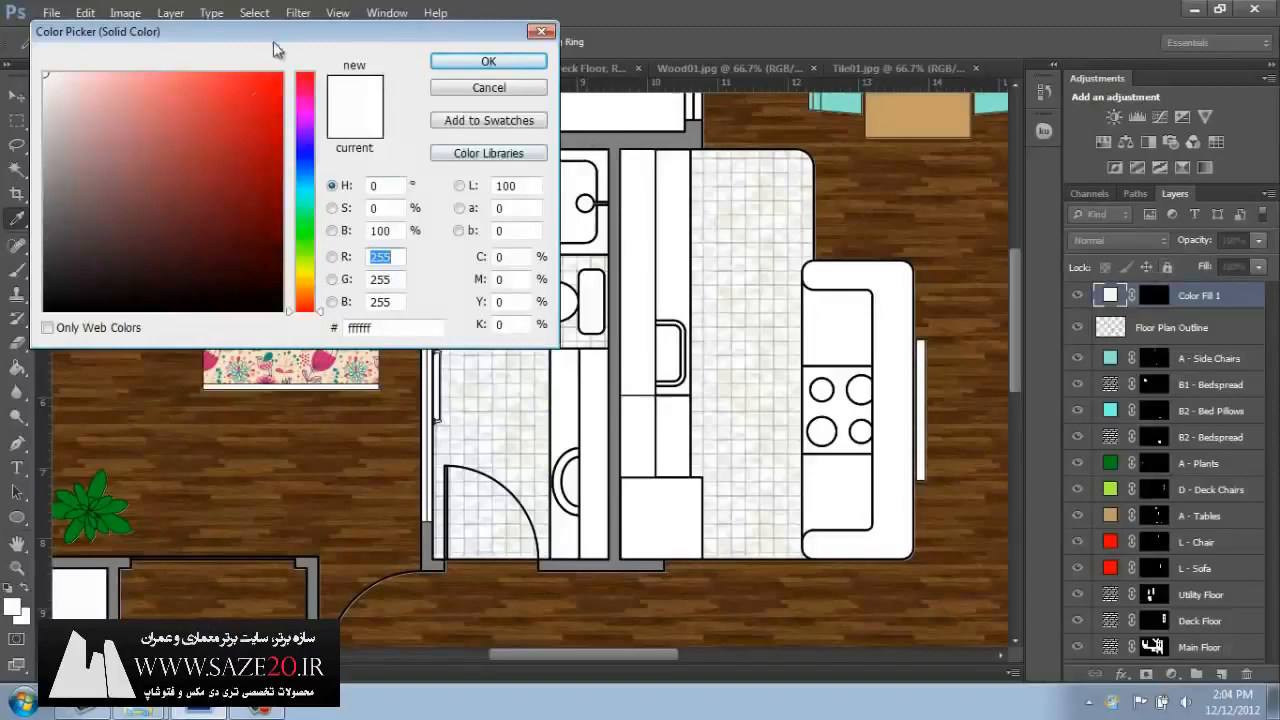
- Sample colours from the floral bedspread for the pillow fill, settle on light violet-pink ffbaf9 and create the fill layer
drag(276, 44, 763, 64)
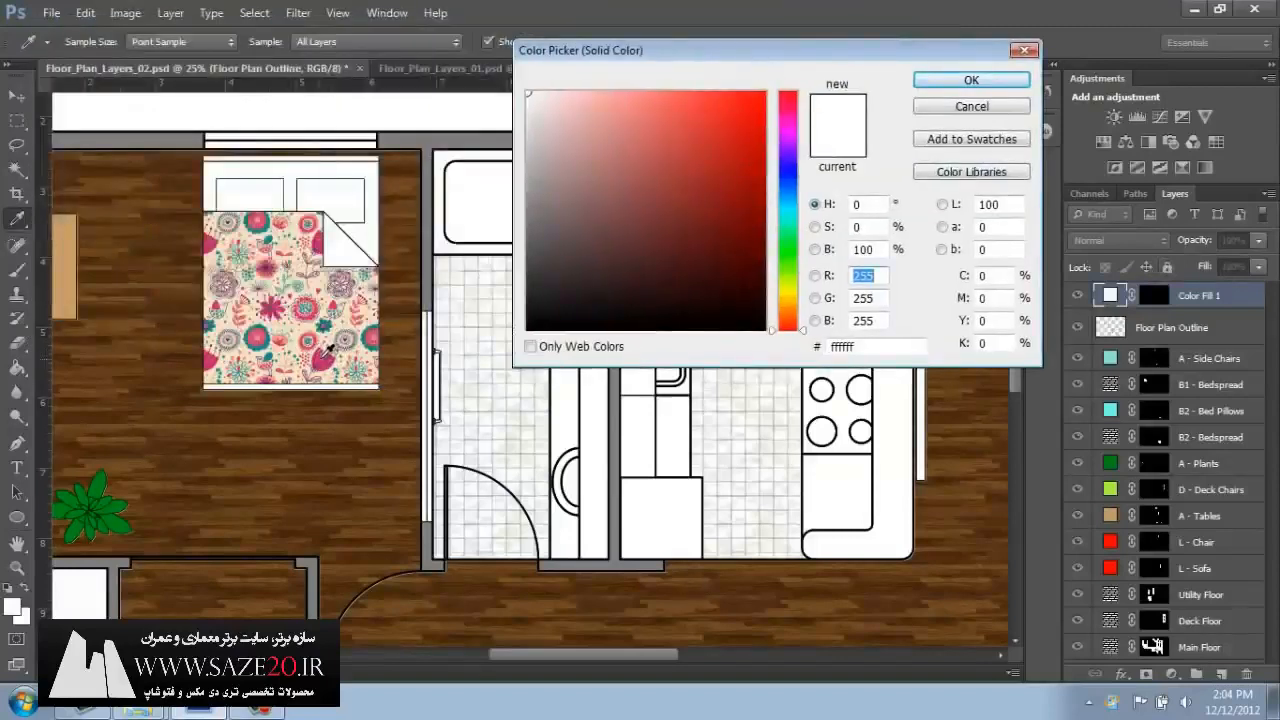
click(326, 352)
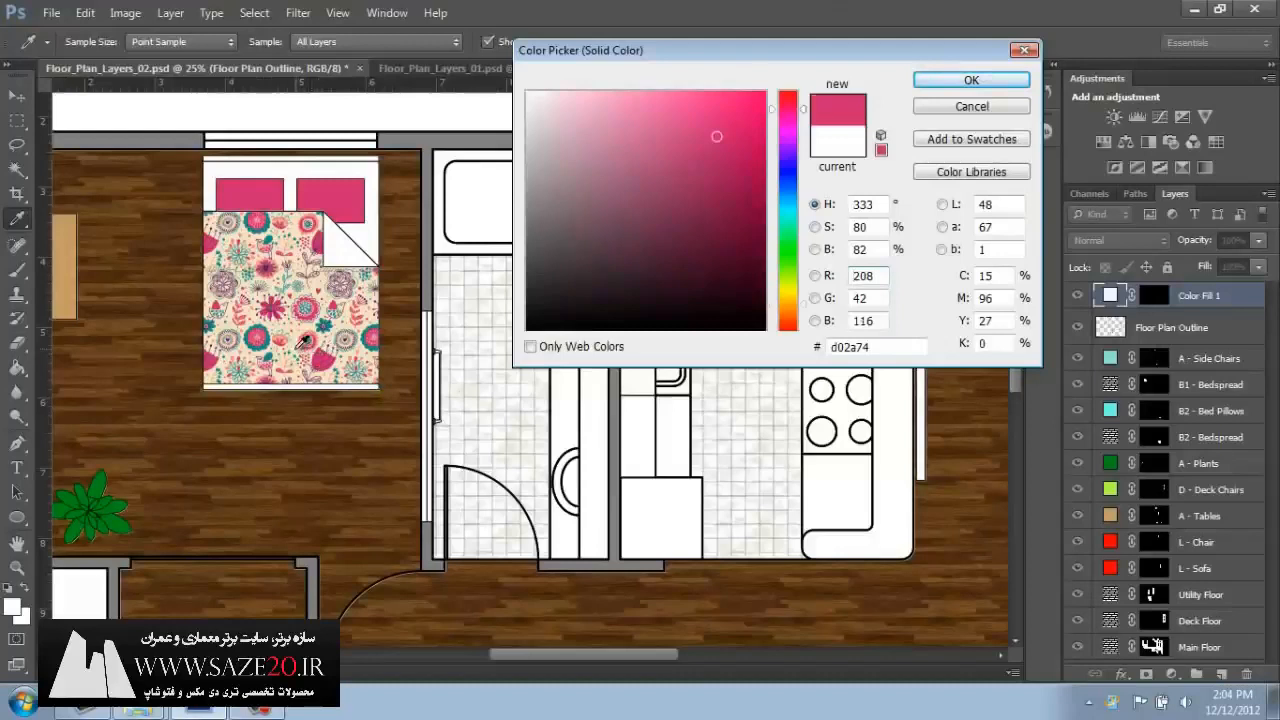
click(303, 341)
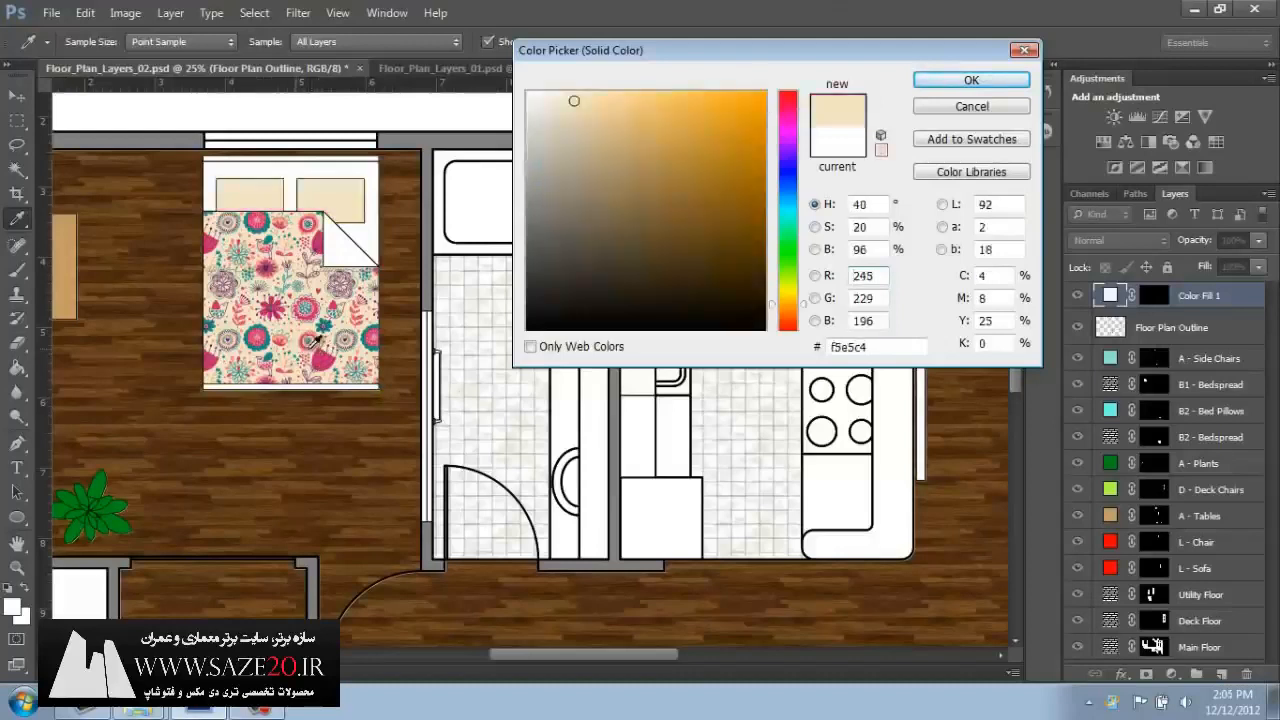
click(314, 338)
click(314, 338)
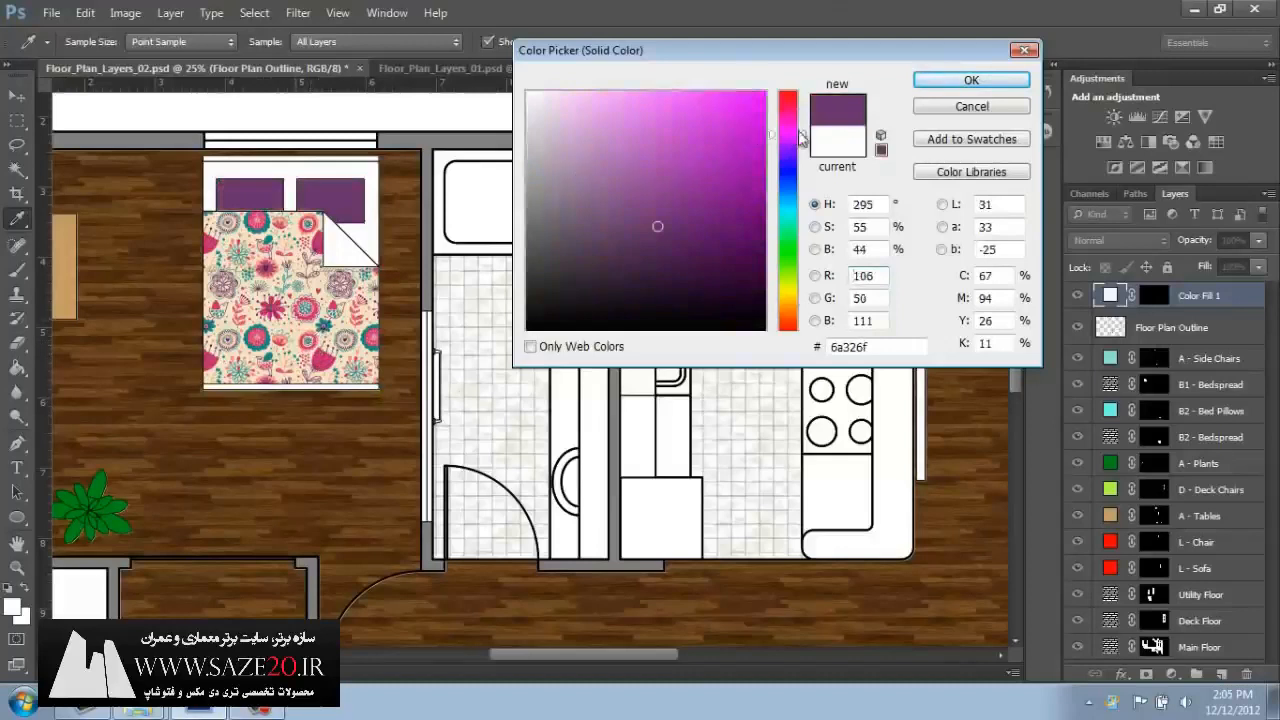
drag(800, 132, 591, 92)
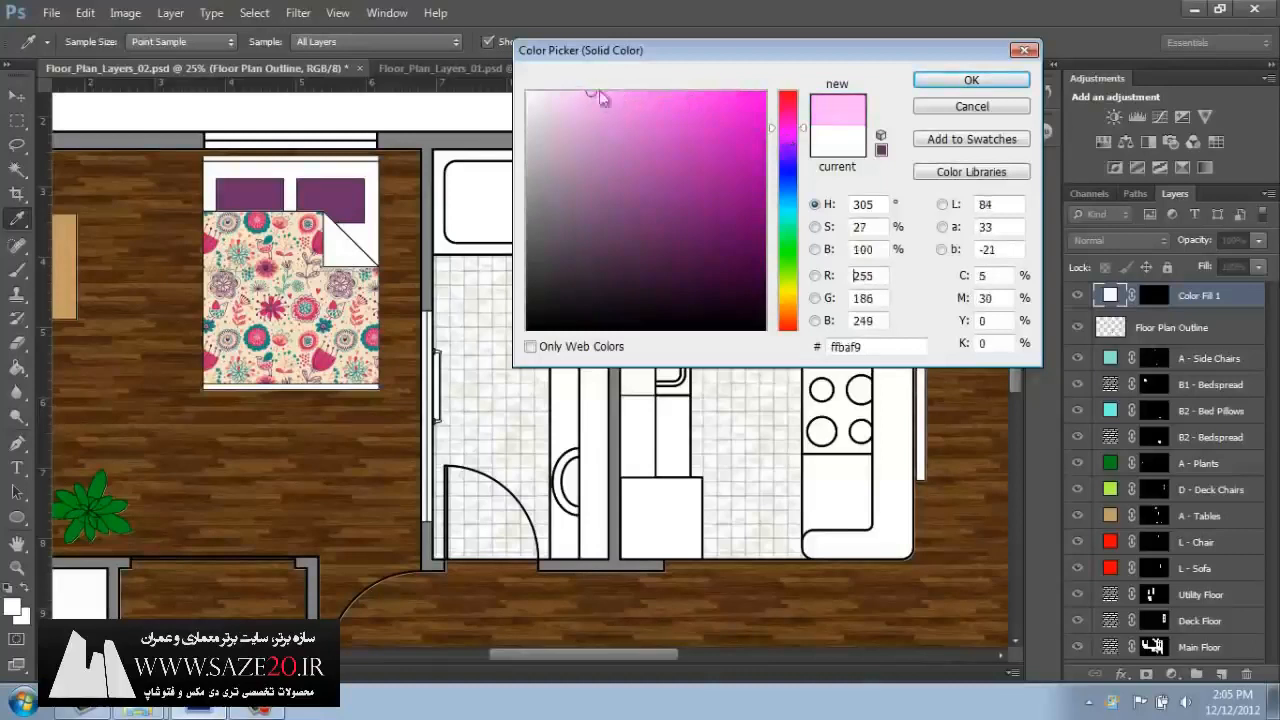
click(953, 88)
key(w)
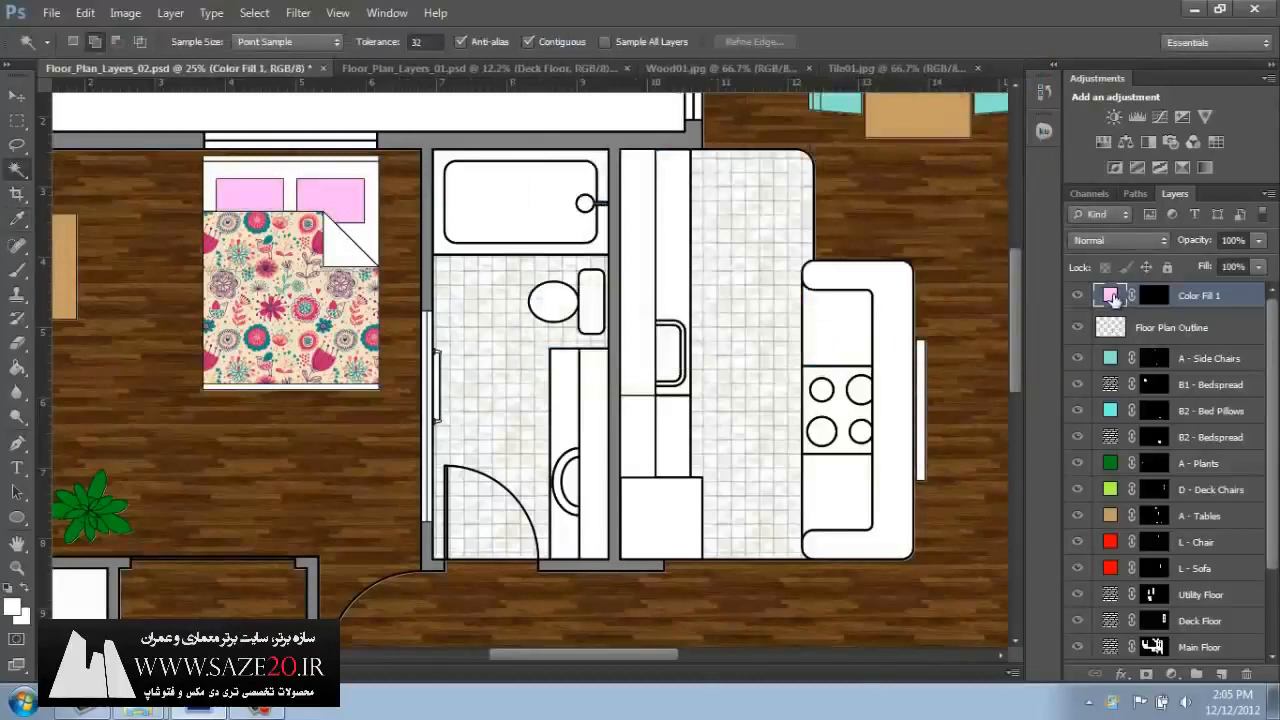
- Recolour the pillow fill layer by sampling a pink flower on the bedspread and lightening it to ffcae2
double_click(1113, 298)
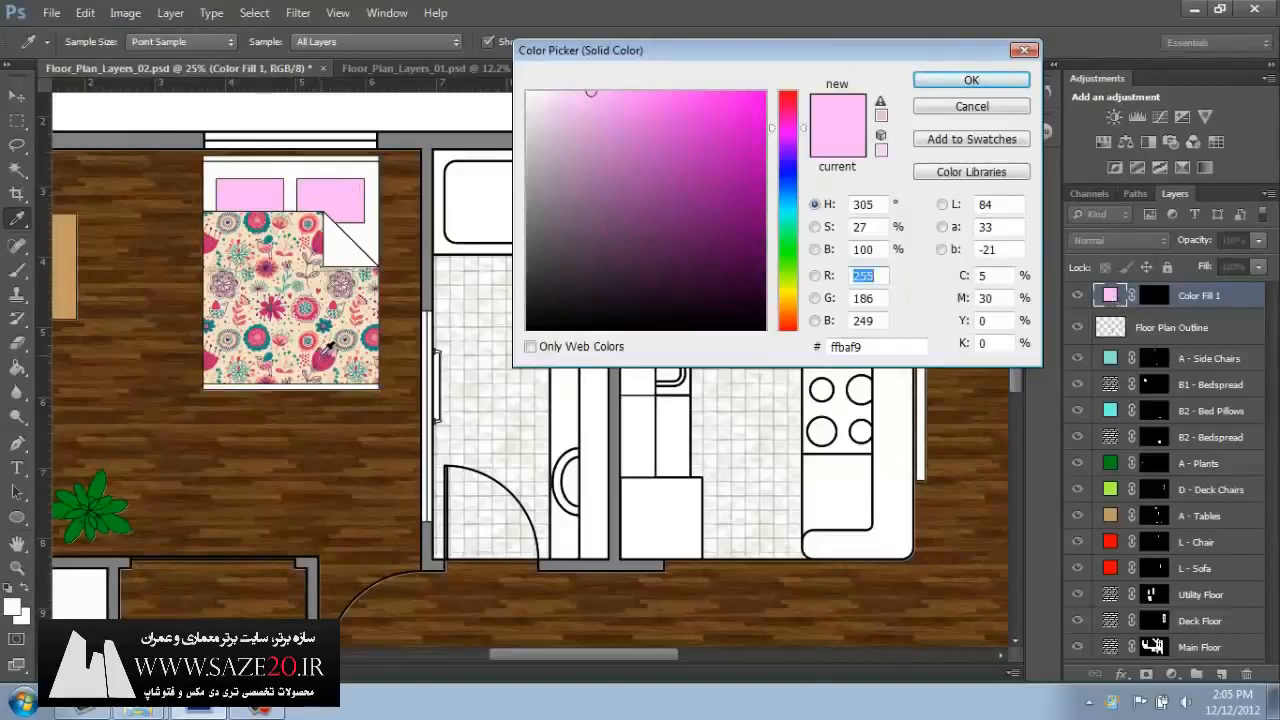
click(330, 345)
click(636, 108)
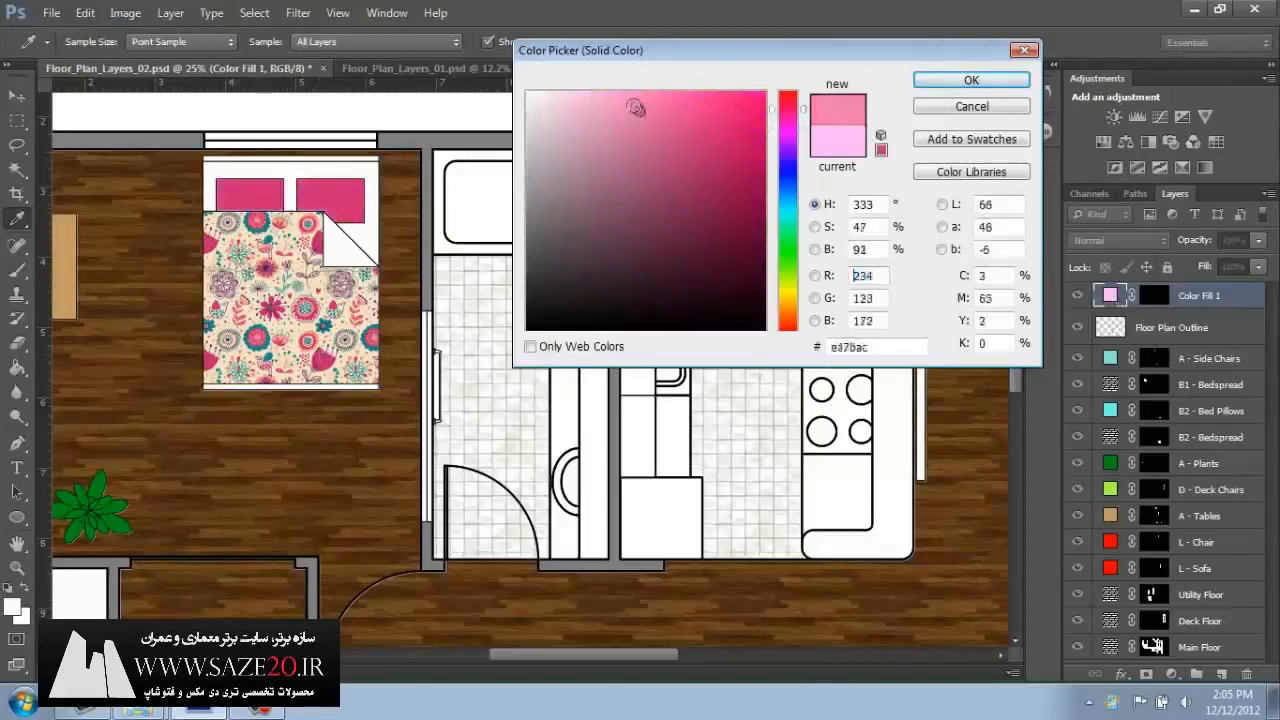
mouse_move(636, 108)
mouse_down()
mouse_move(614, 91)
mouse_move(575, 91)
mouse_up()
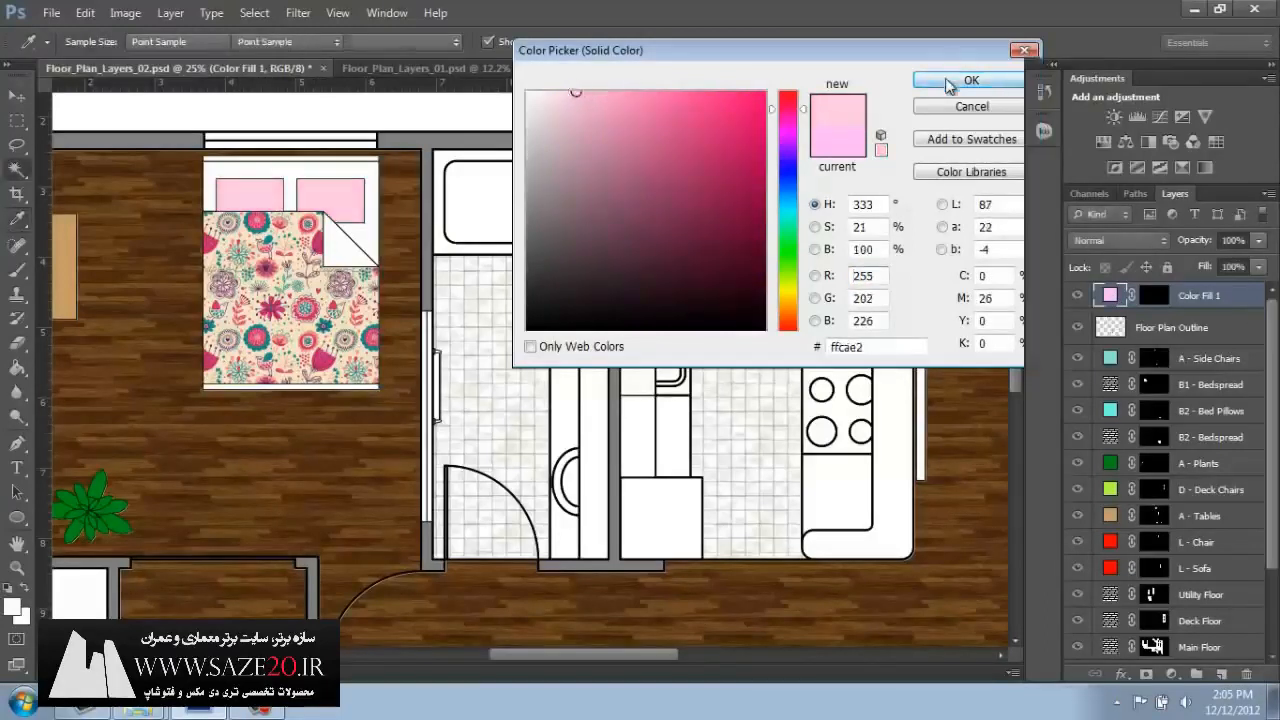
click(948, 82)
- Rename the pillow fill layer B1 - Bed Pillows and move it between A - Side Chairs and B1 - Bedspread
double_click(1208, 298)
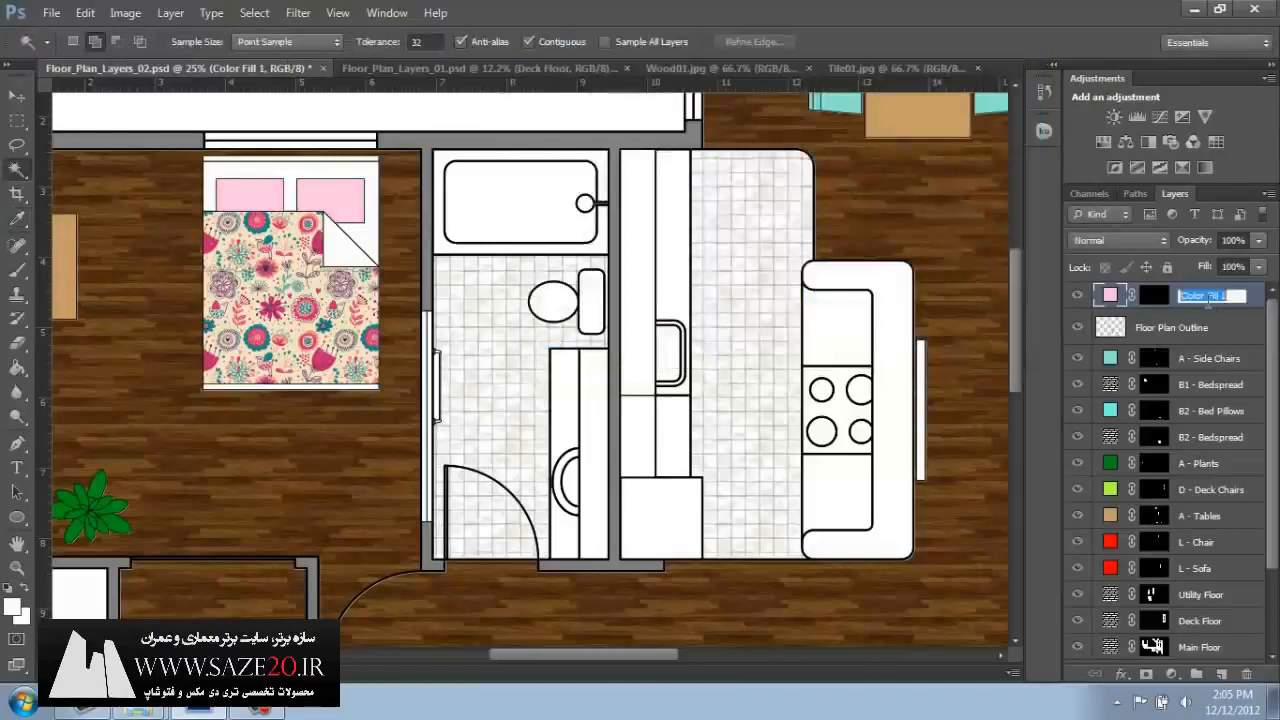
text(B1 - Bed Pillows)
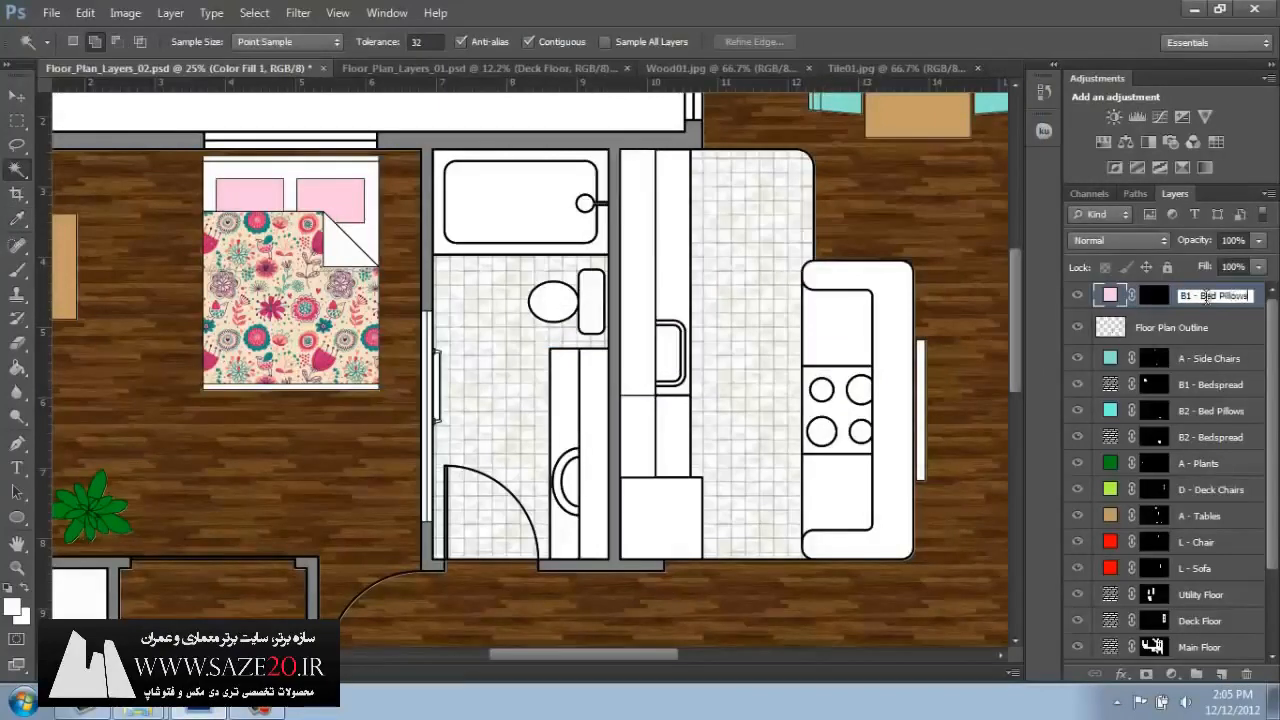
key(Return)
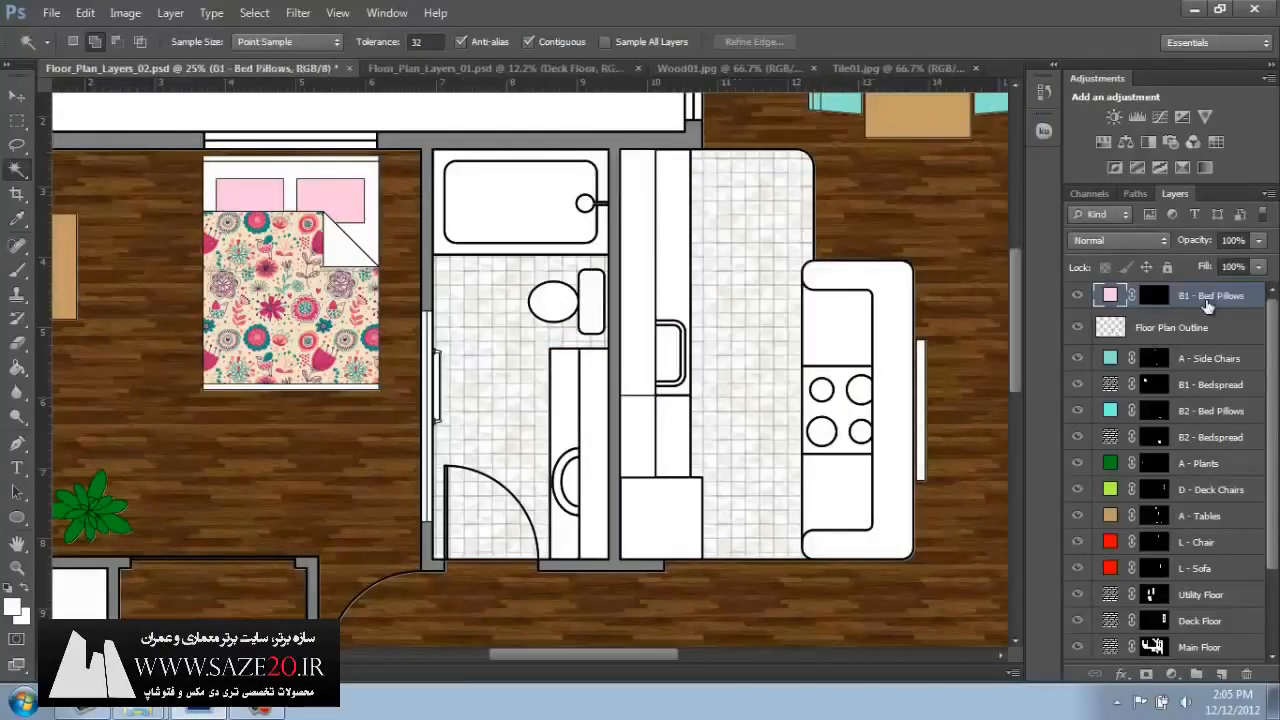
drag(1207, 305, 1220, 378)
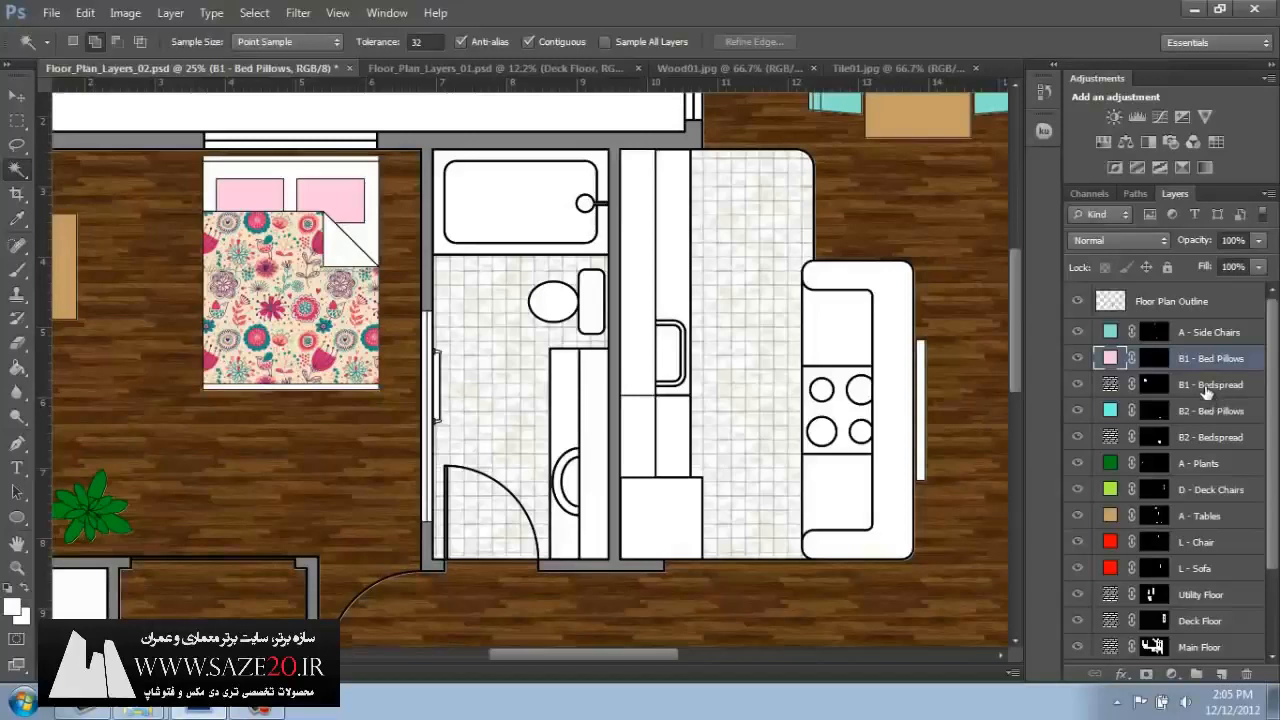
key(ctrl+0)
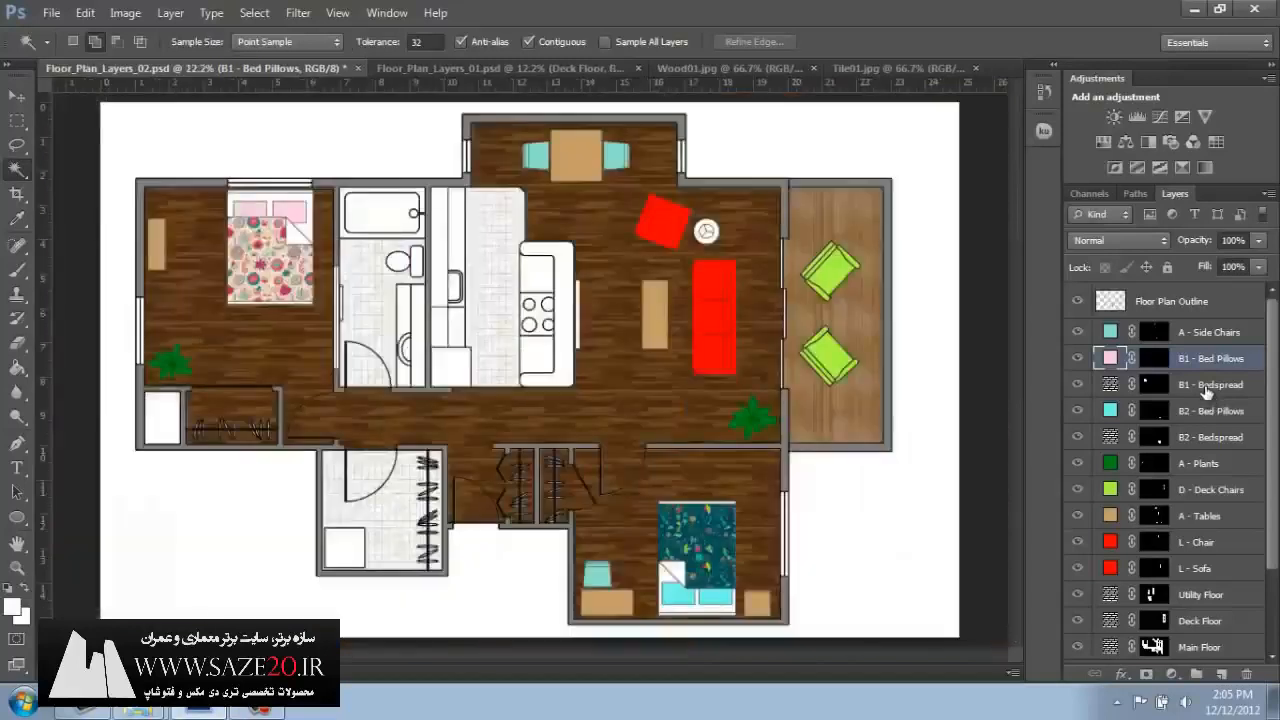